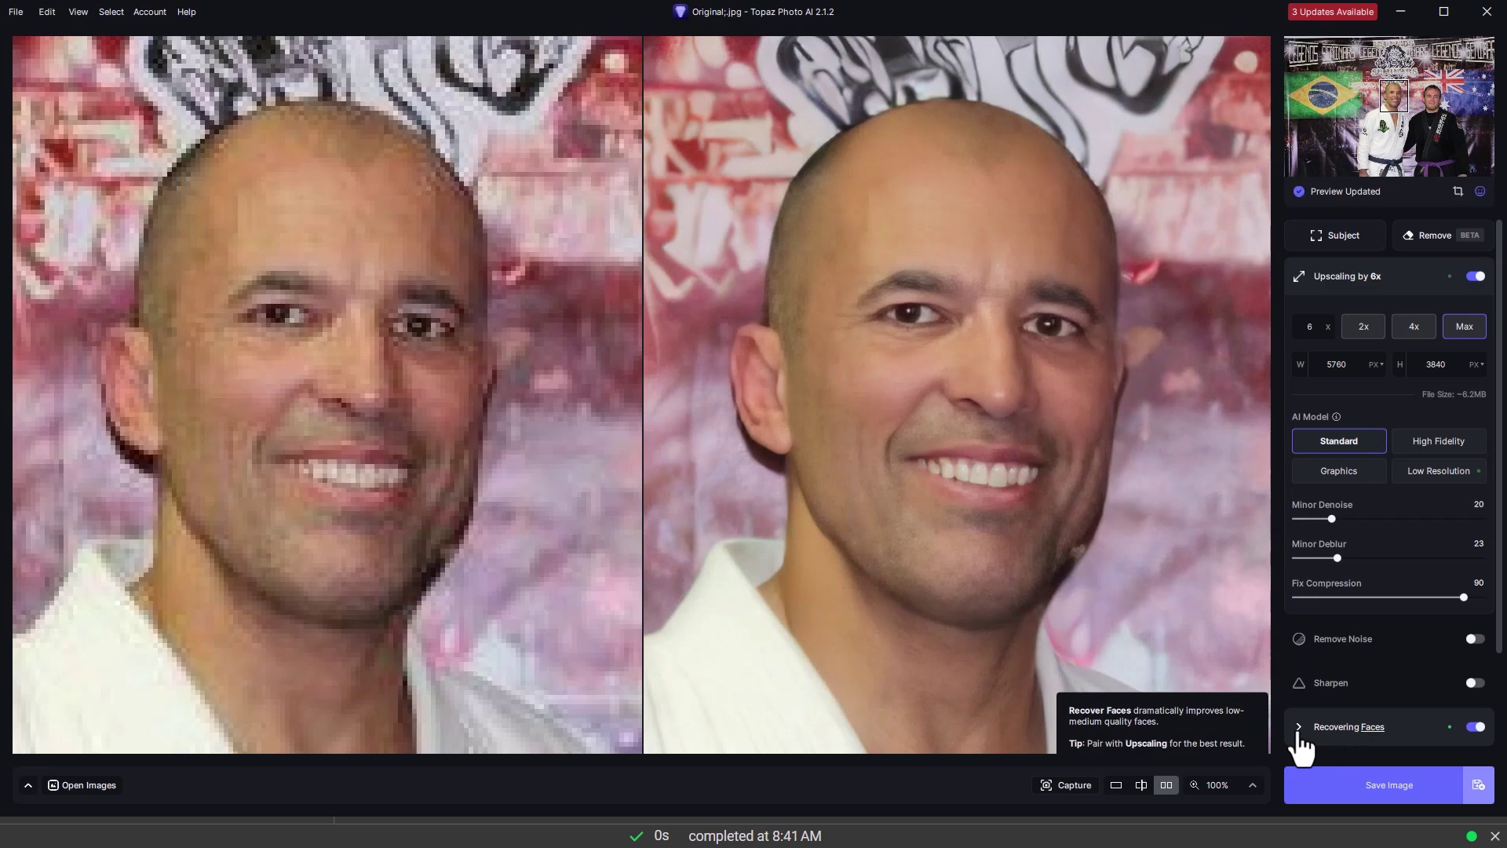
Expand Recovering Faces and raise its strength to 100 on the 6x upscale.
left_click(1300, 736)
left_click_drag(1444, 604, 1486, 604)
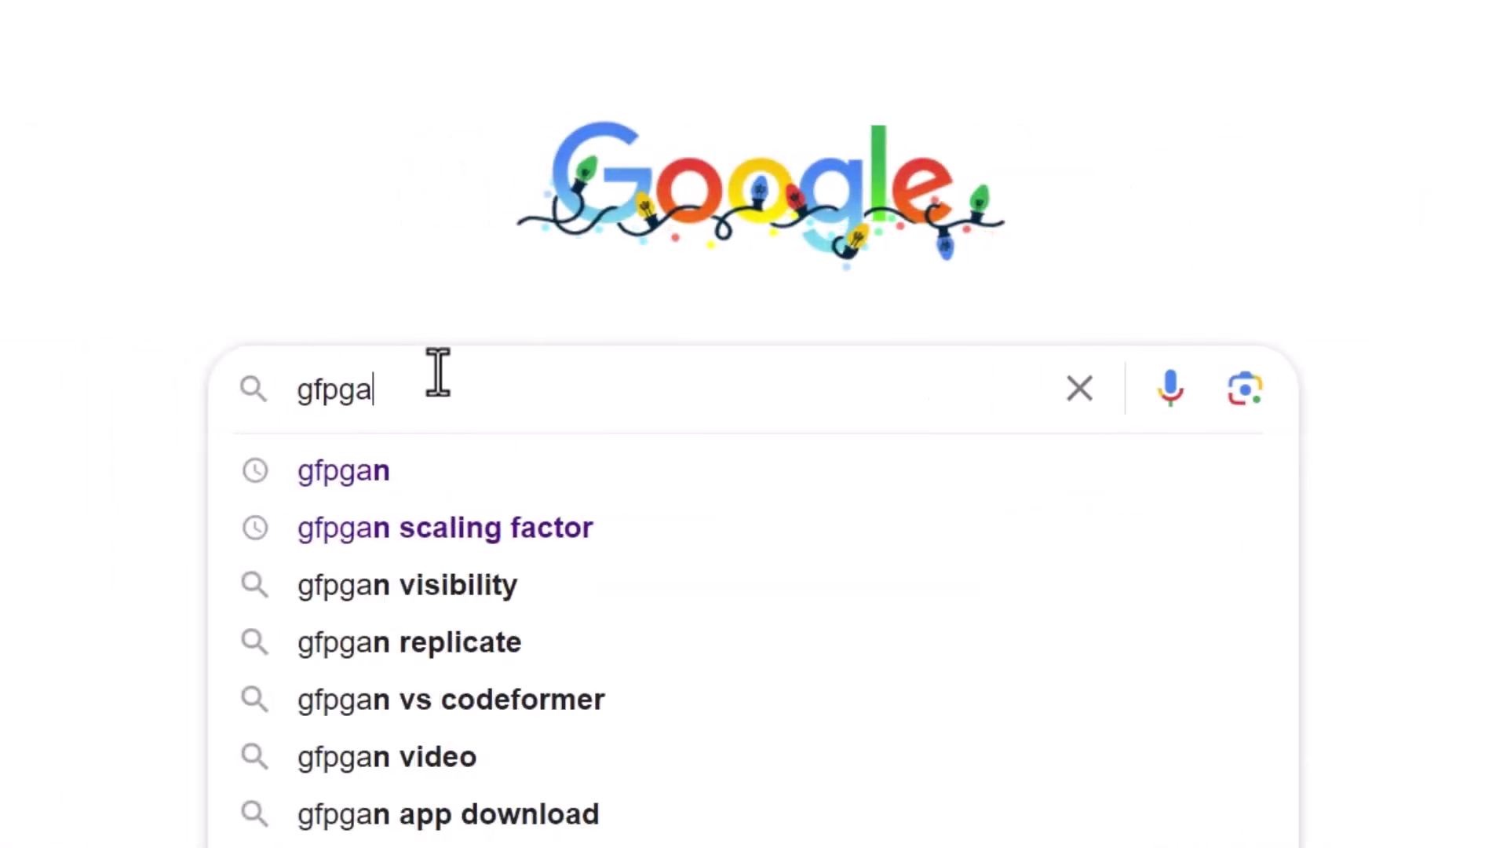
Finish the 'gfpgan' search from the suggestion and scroll through the results.
type("n")
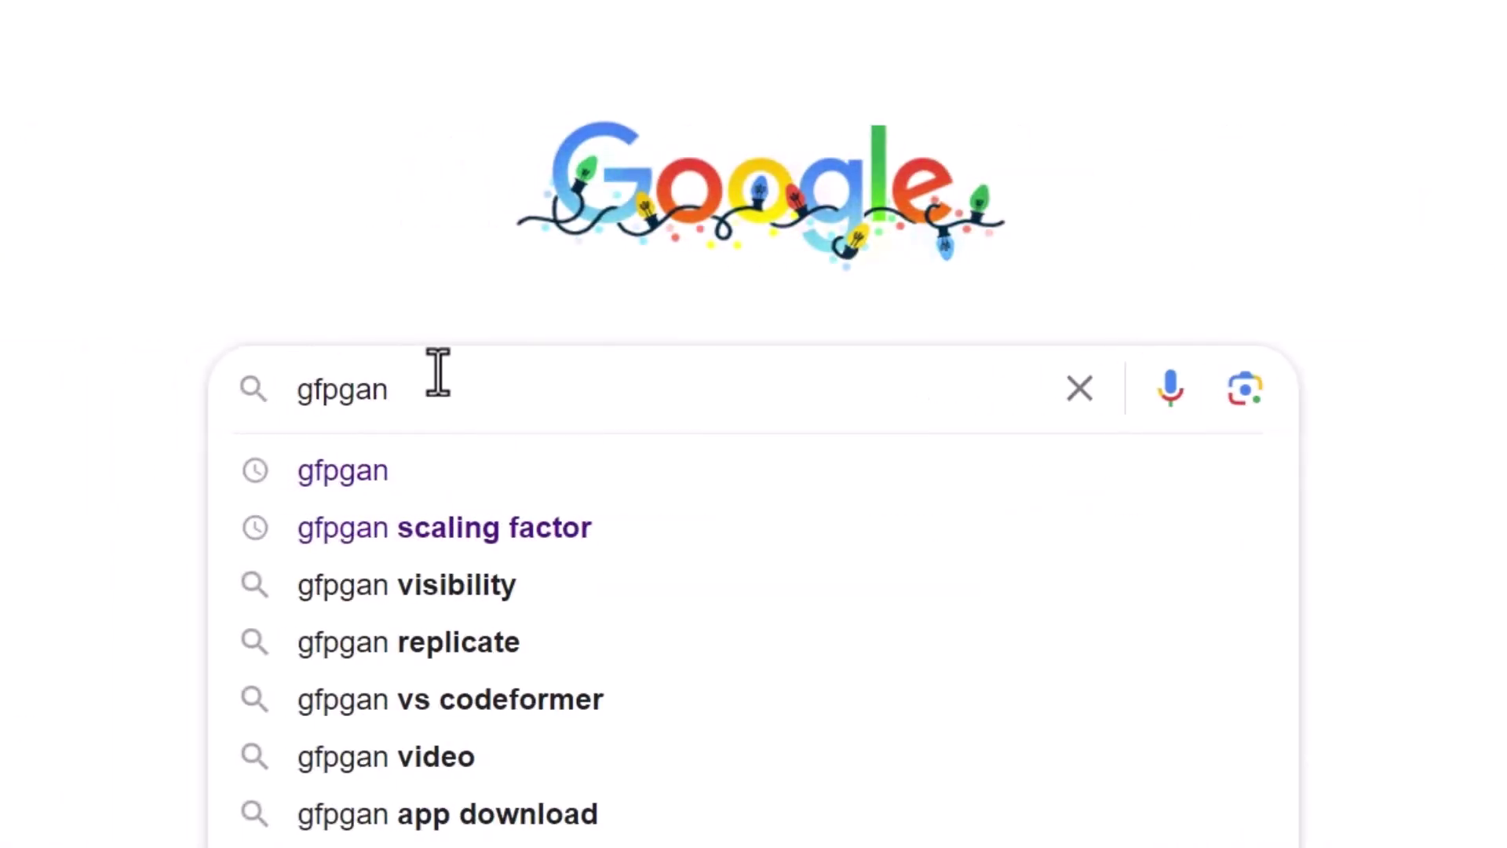
left_click(346, 474)
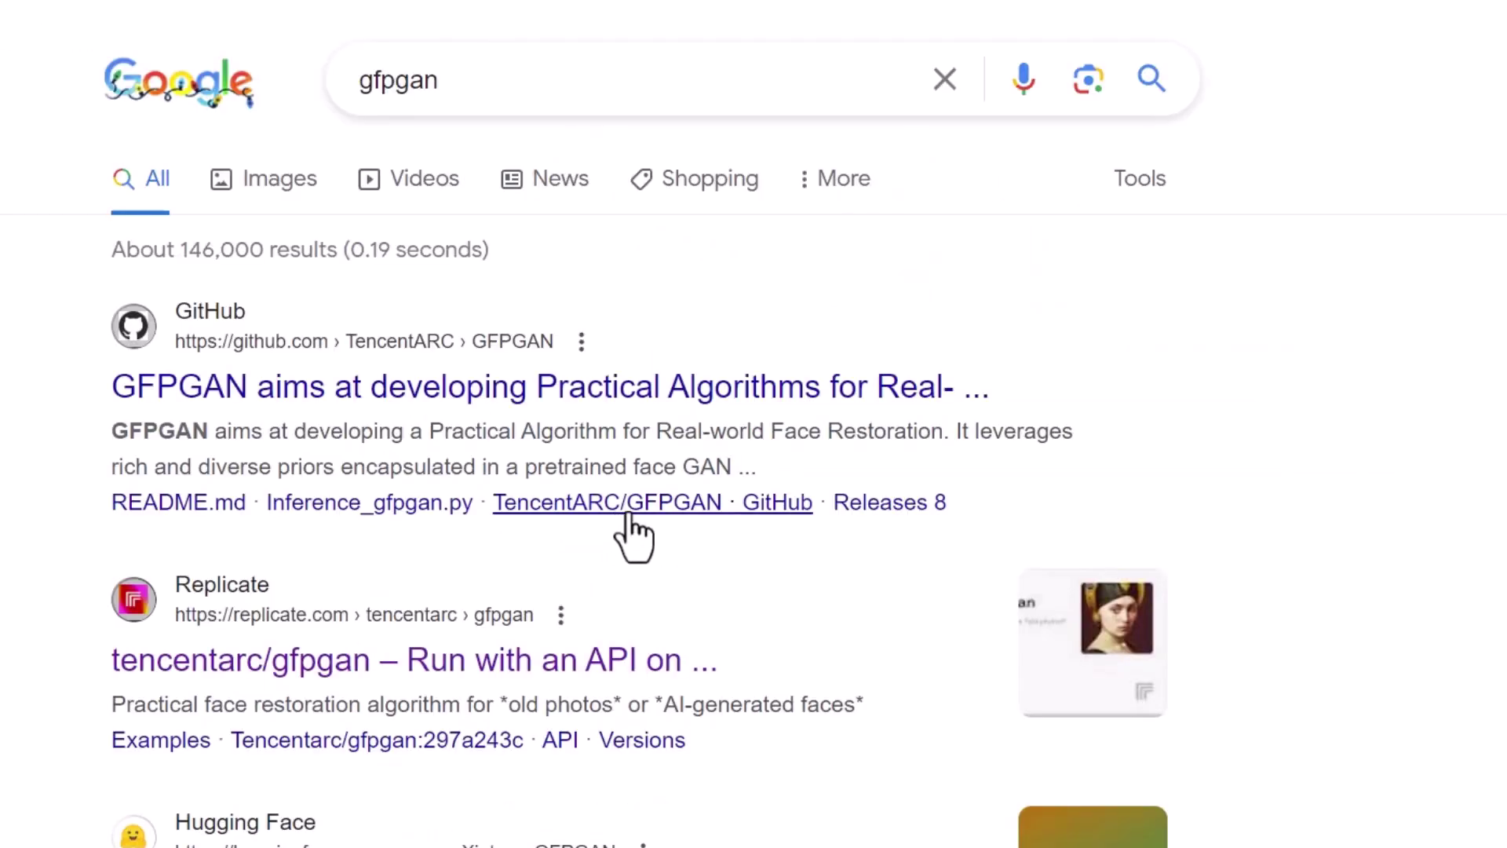
scroll(361, 396, "down", 1)
scroll(225, 565, "down", 1)
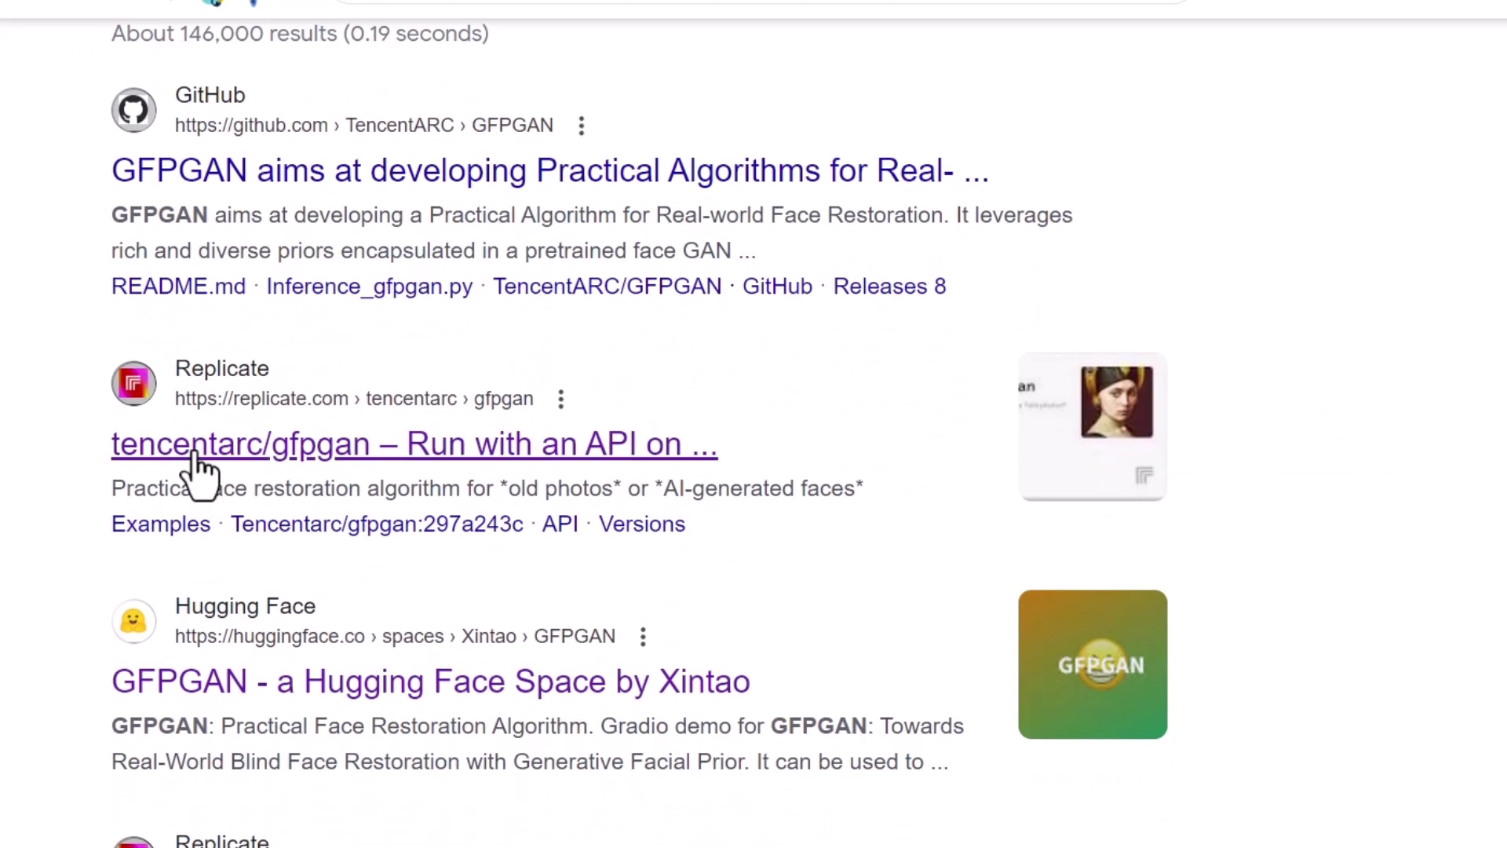
scroll(308, 358, "down", 3)
Load the seminar photo into the Xintao GFPGAN Space and submit it with rescaling factor 8.
left_click(196, 384)
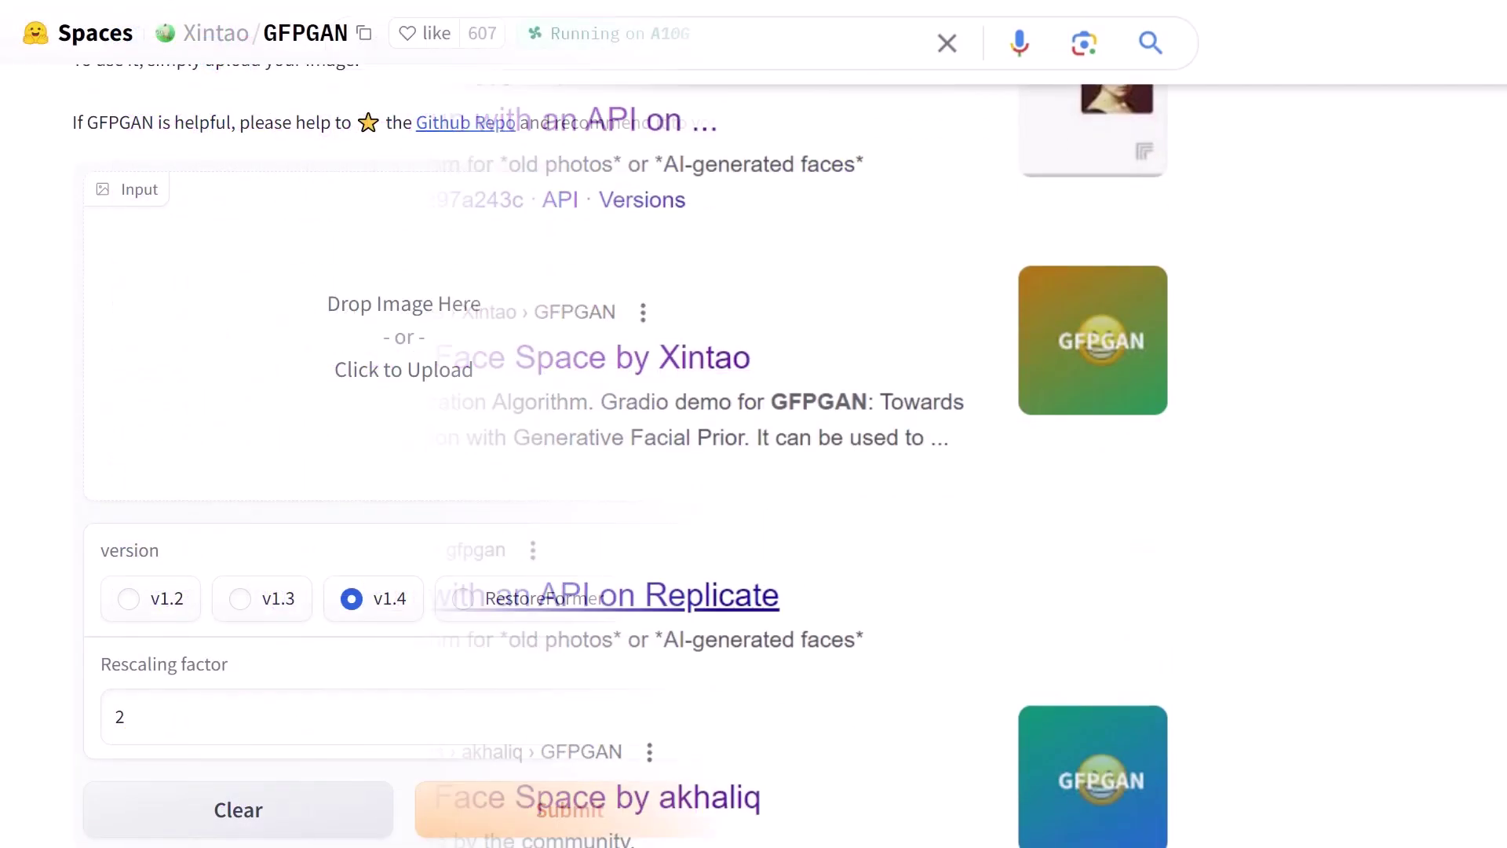
left_click_drag(280, 498, 487, 325)
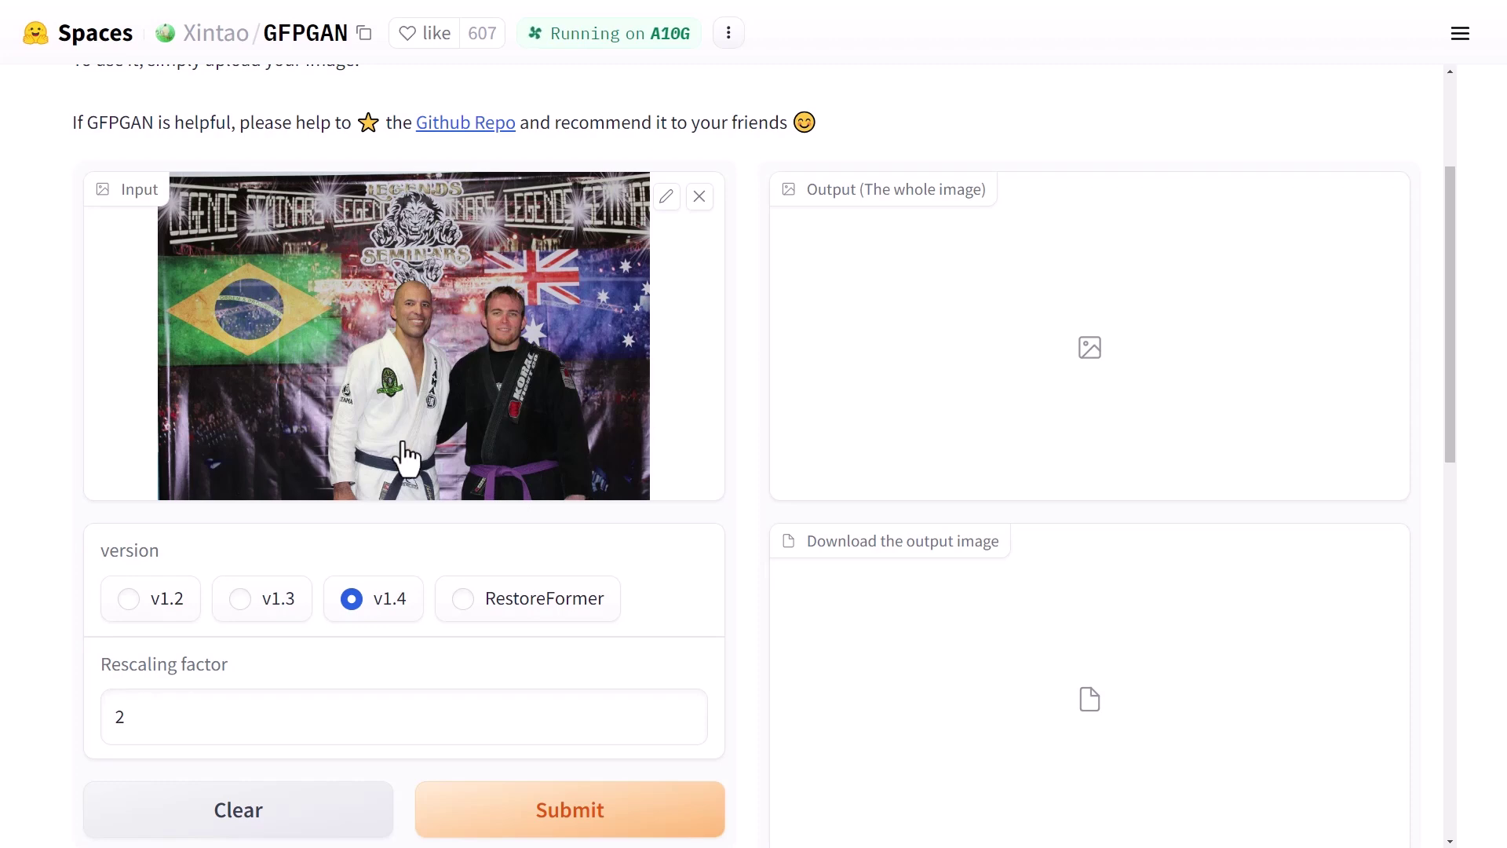
scroll(378, 534, "down", 1)
left_click(133, 634)
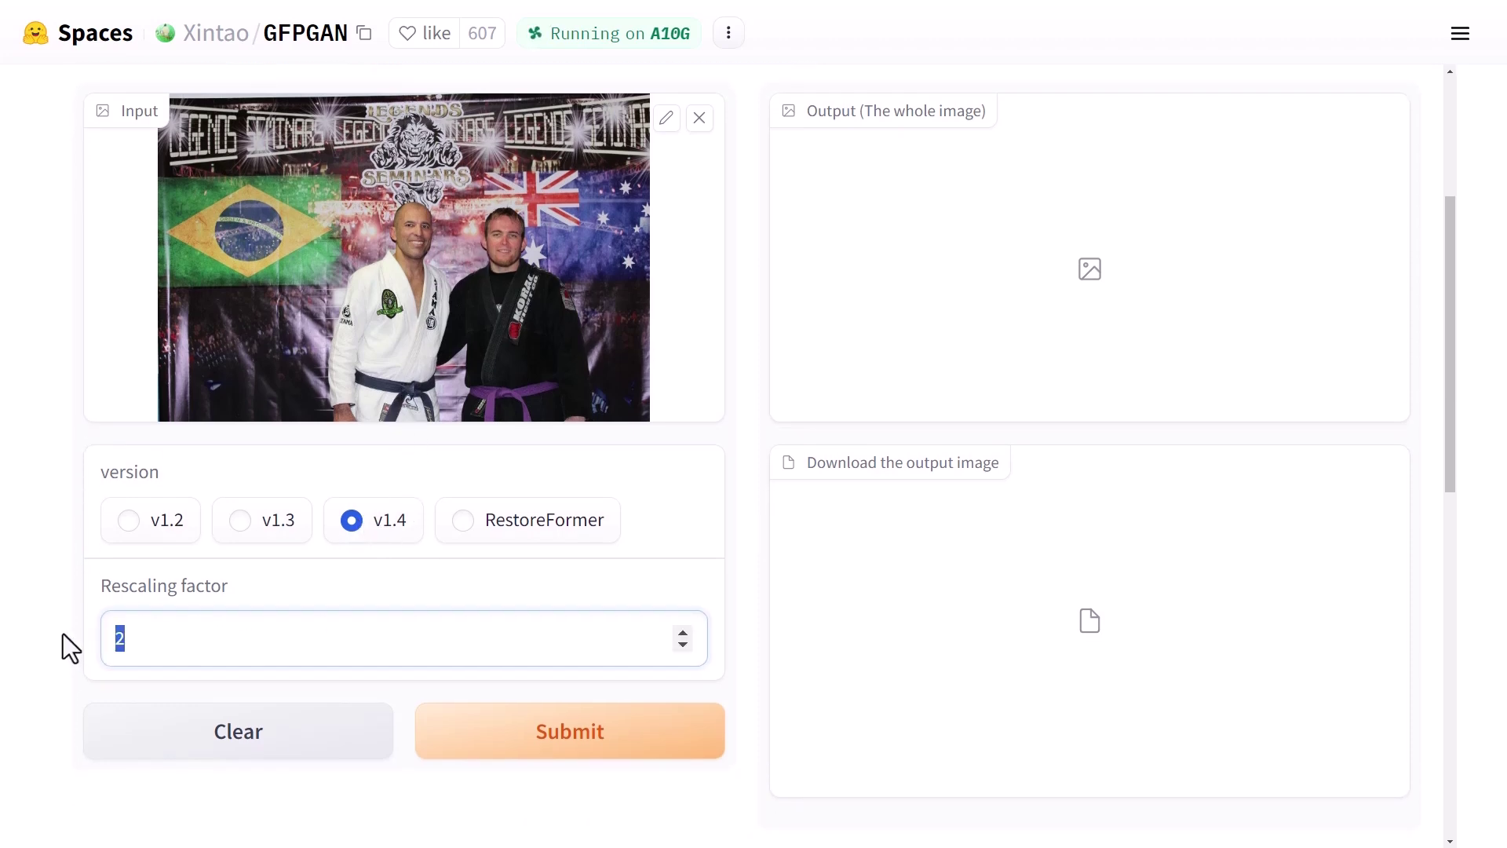
type("8")
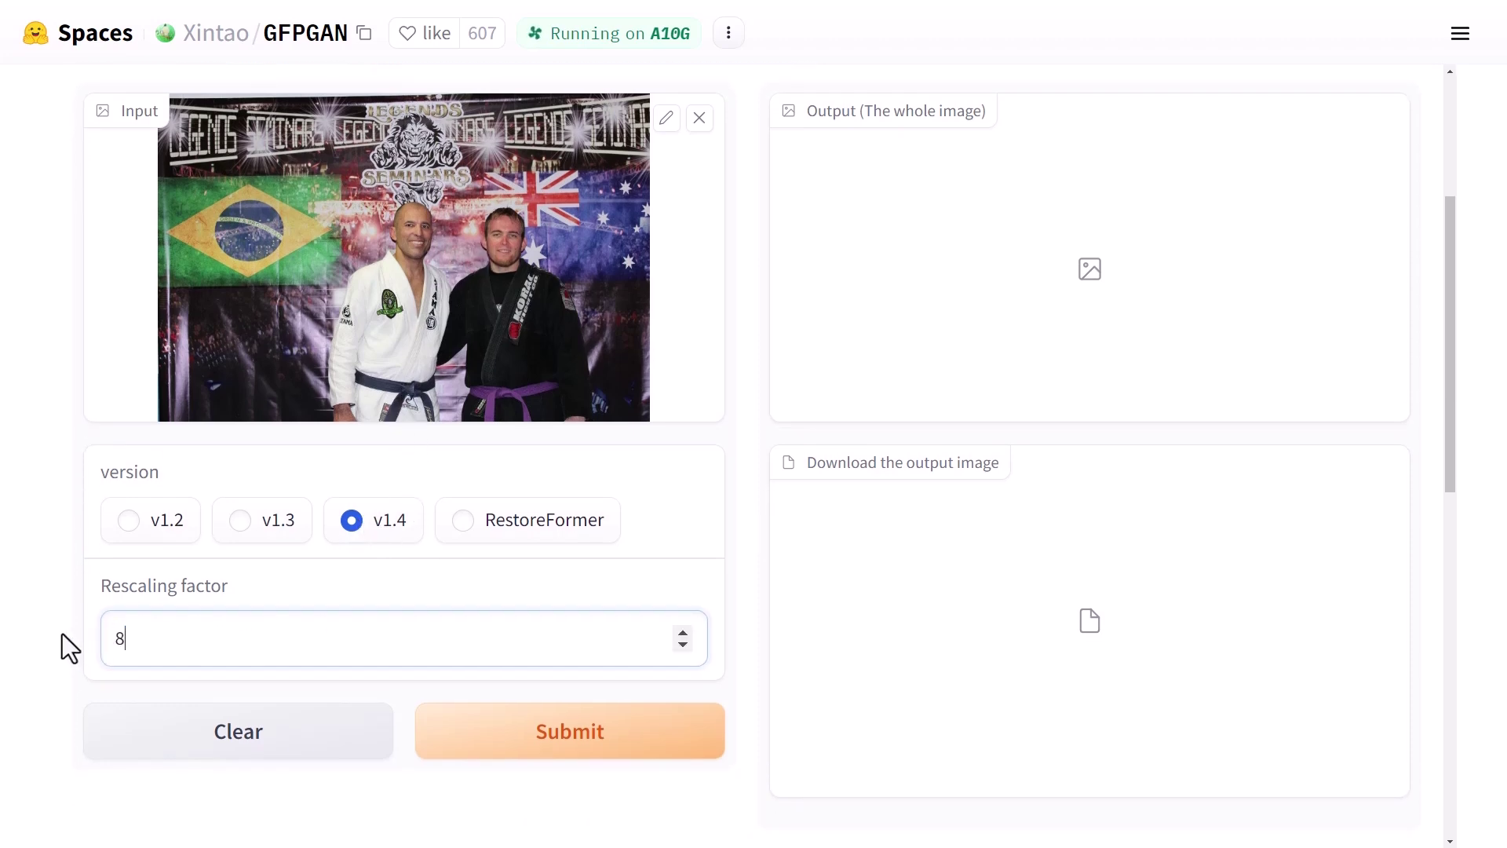
left_click(500, 734)
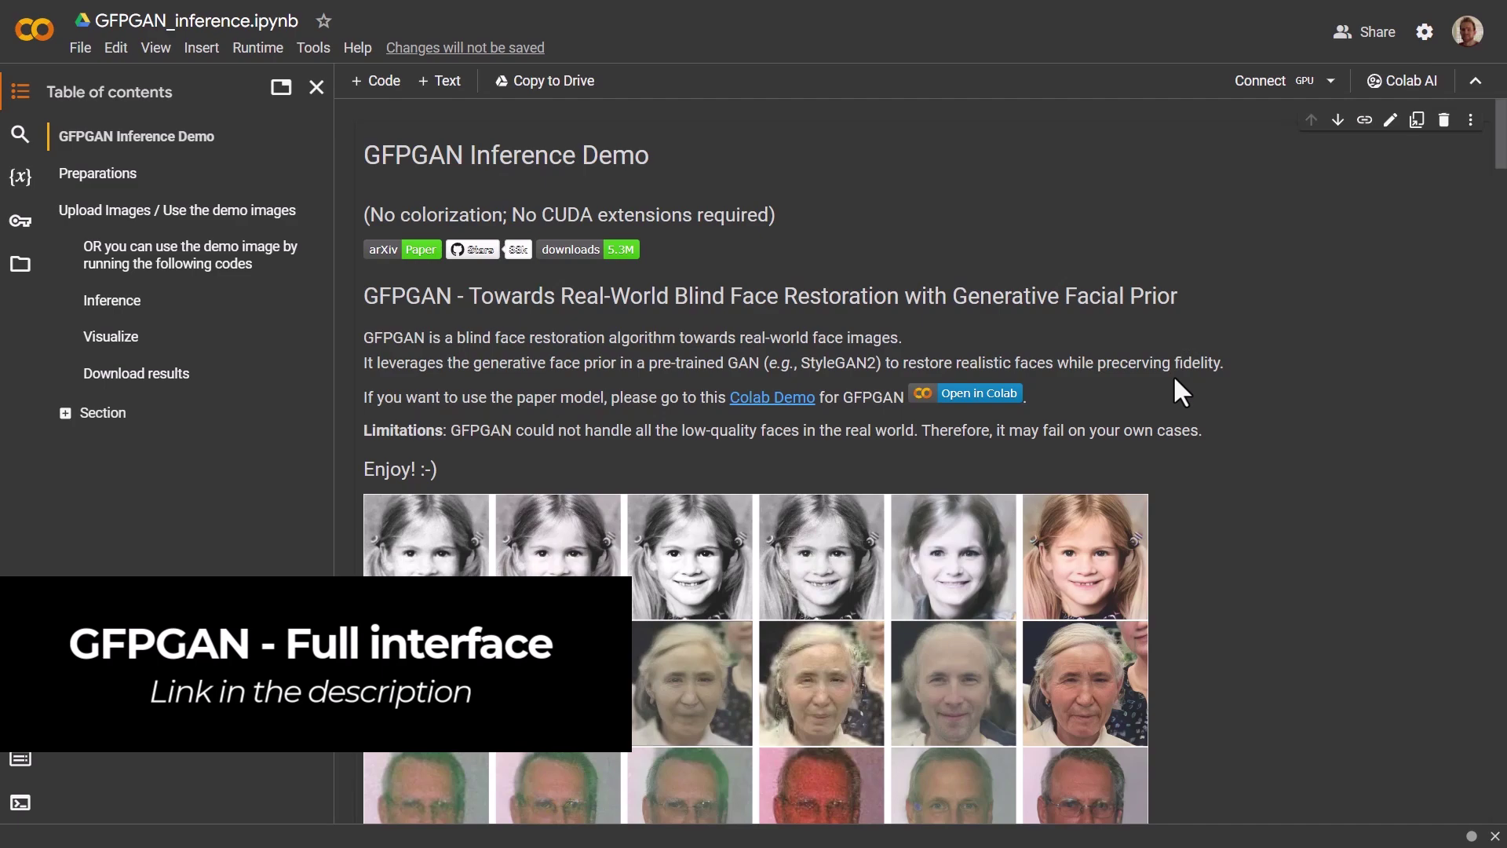
Run the Preparations cell, accepting Run anyway, to install GFPGAN and download GFPGANv1.3.pth.
scroll(760, 211, "down", 8)
scroll(759, 210, "down", 3)
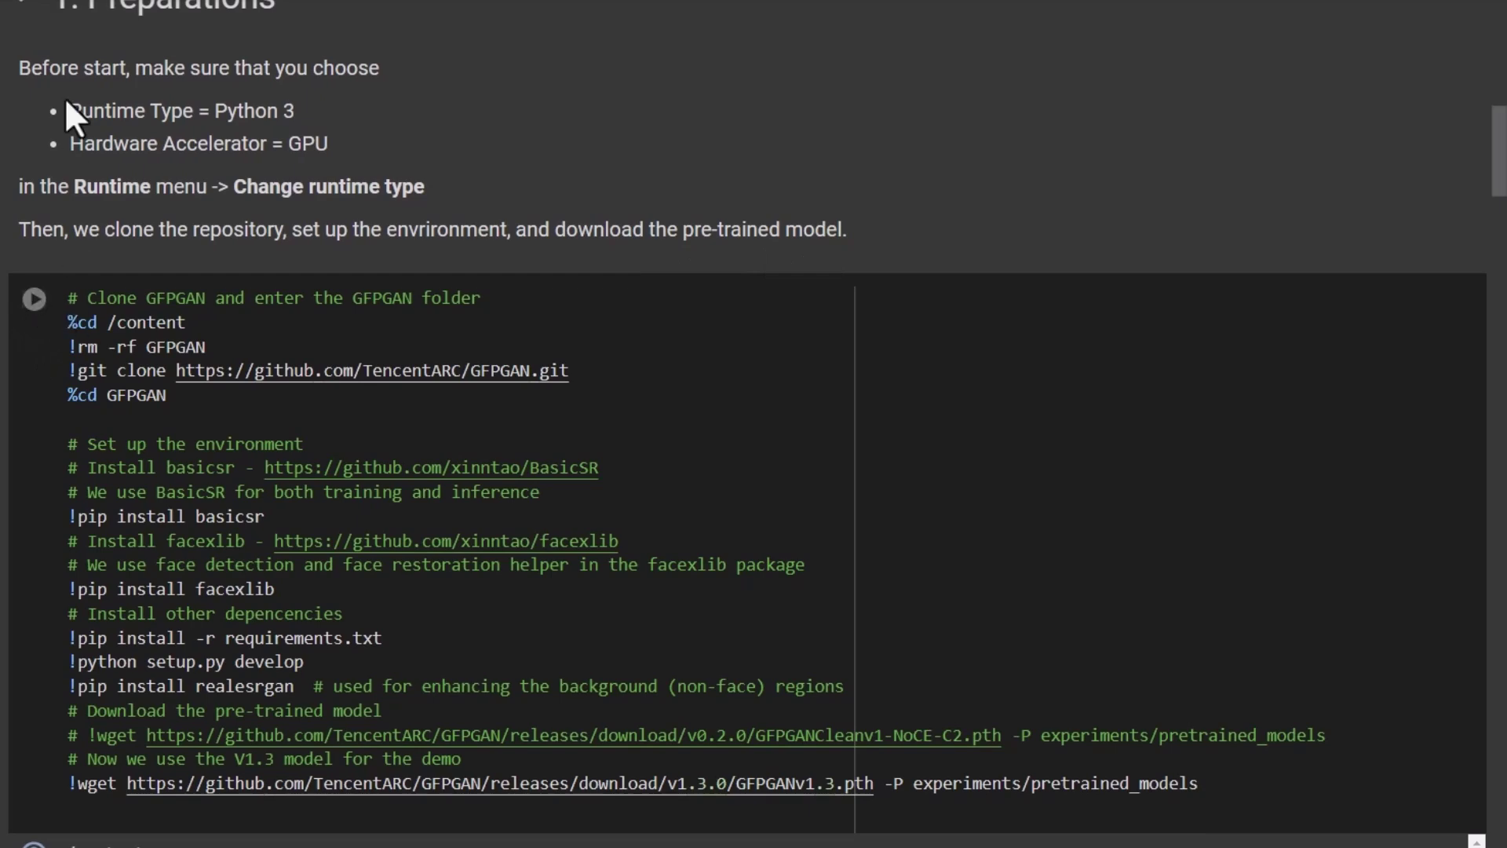
left_click(35, 301)
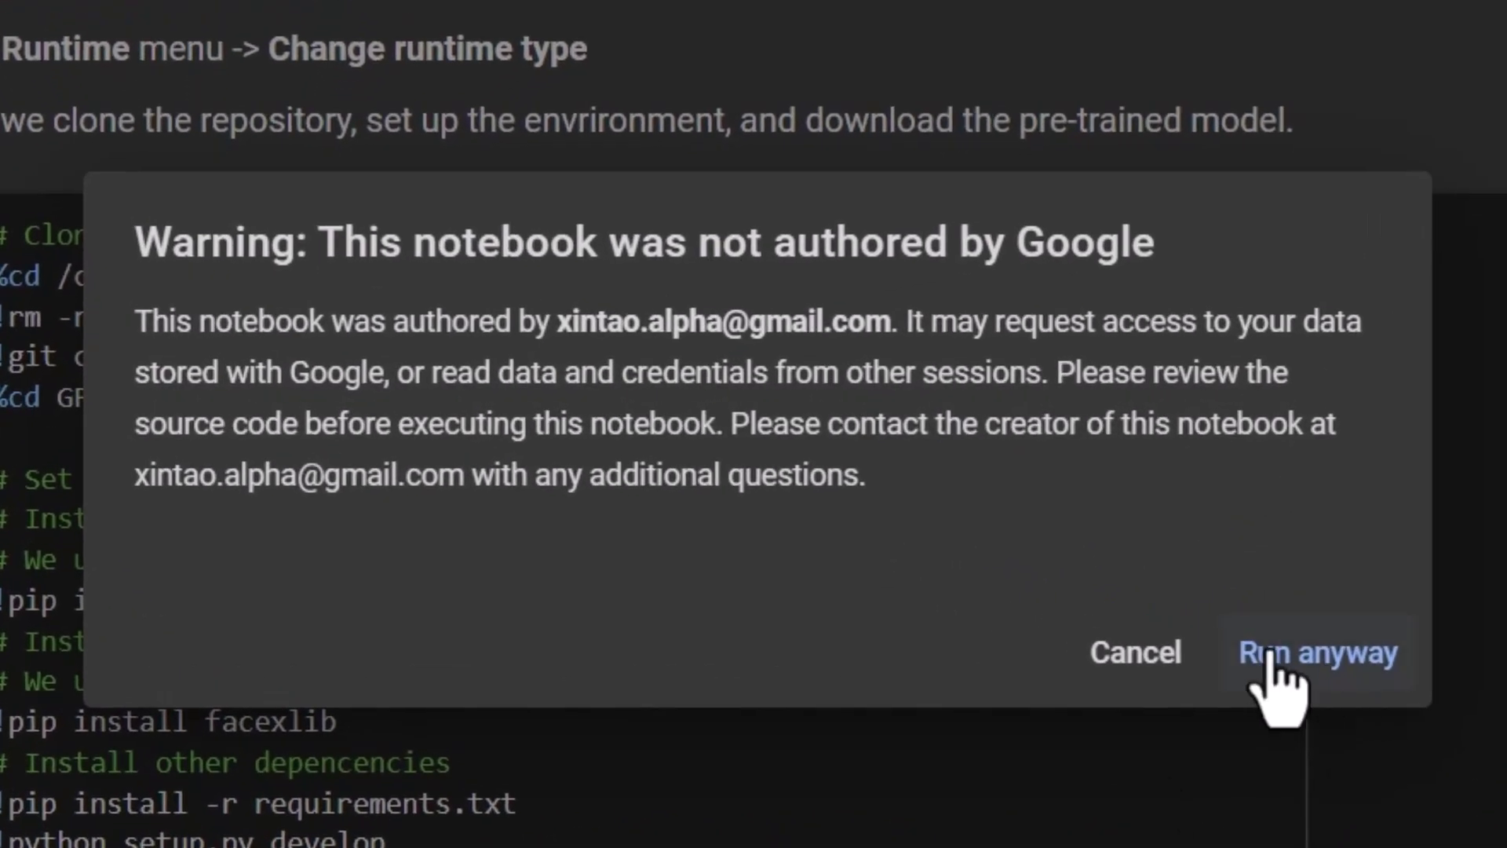
left_click(1318, 656)
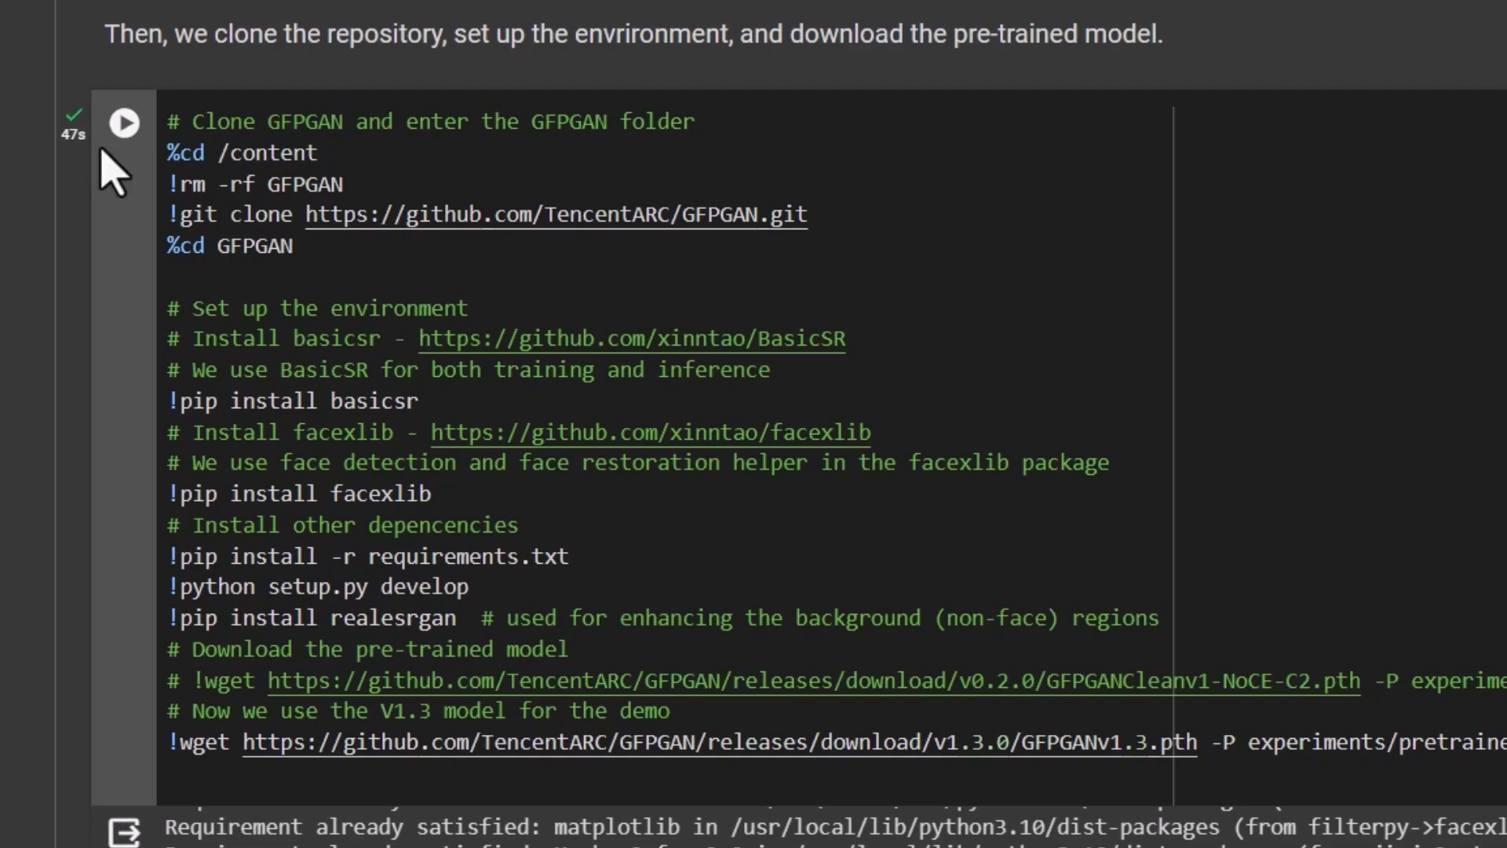
scroll(134, 152, "down", 10)
scroll(129, 154, "down", 15)
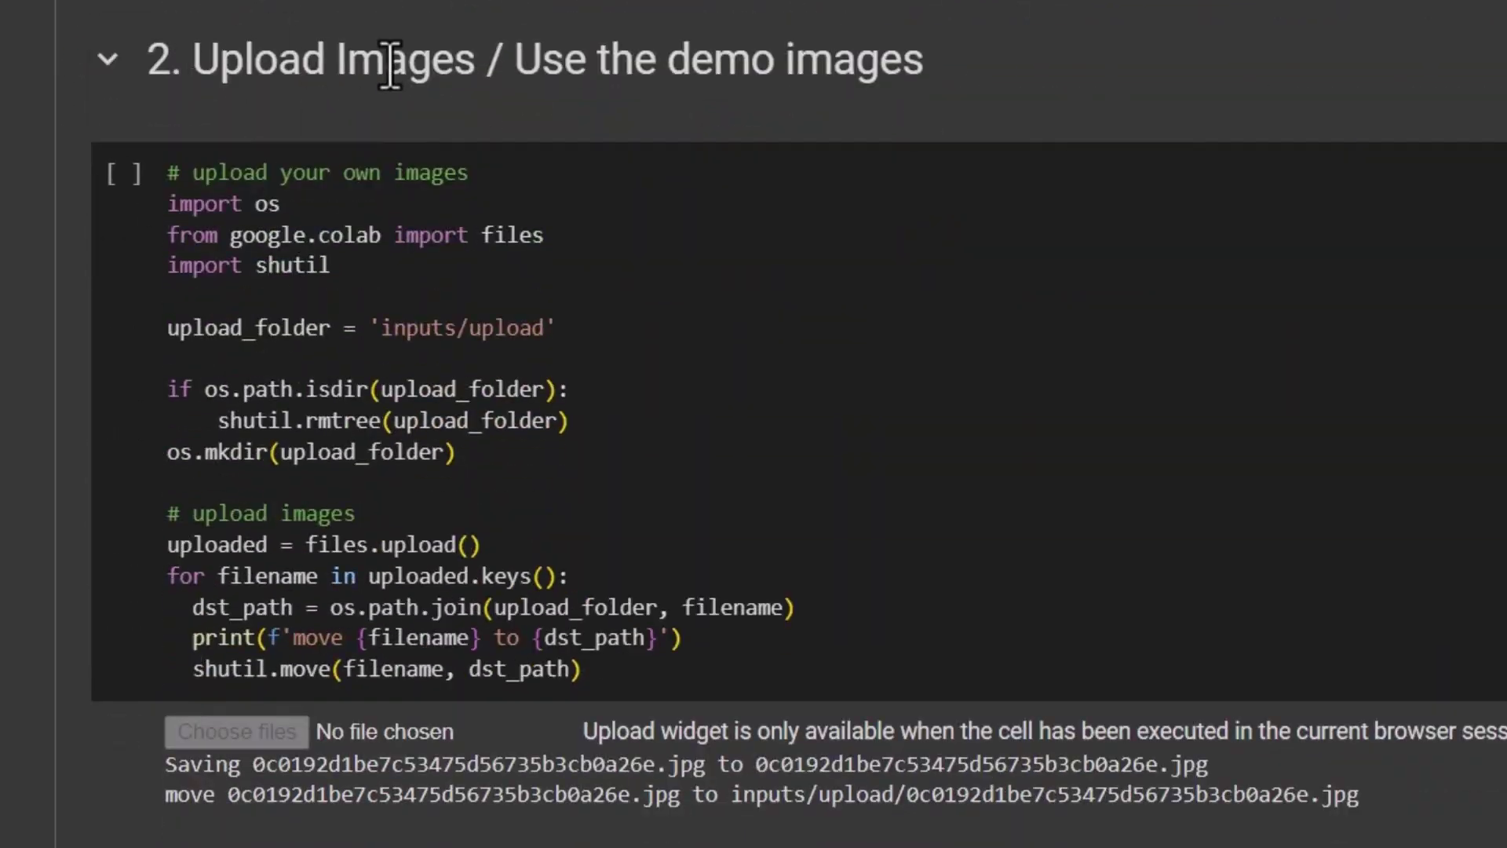
Run the upload cell and upload Original;.jpg into inputs/upload.
scroll(596, 55, "down", 3)
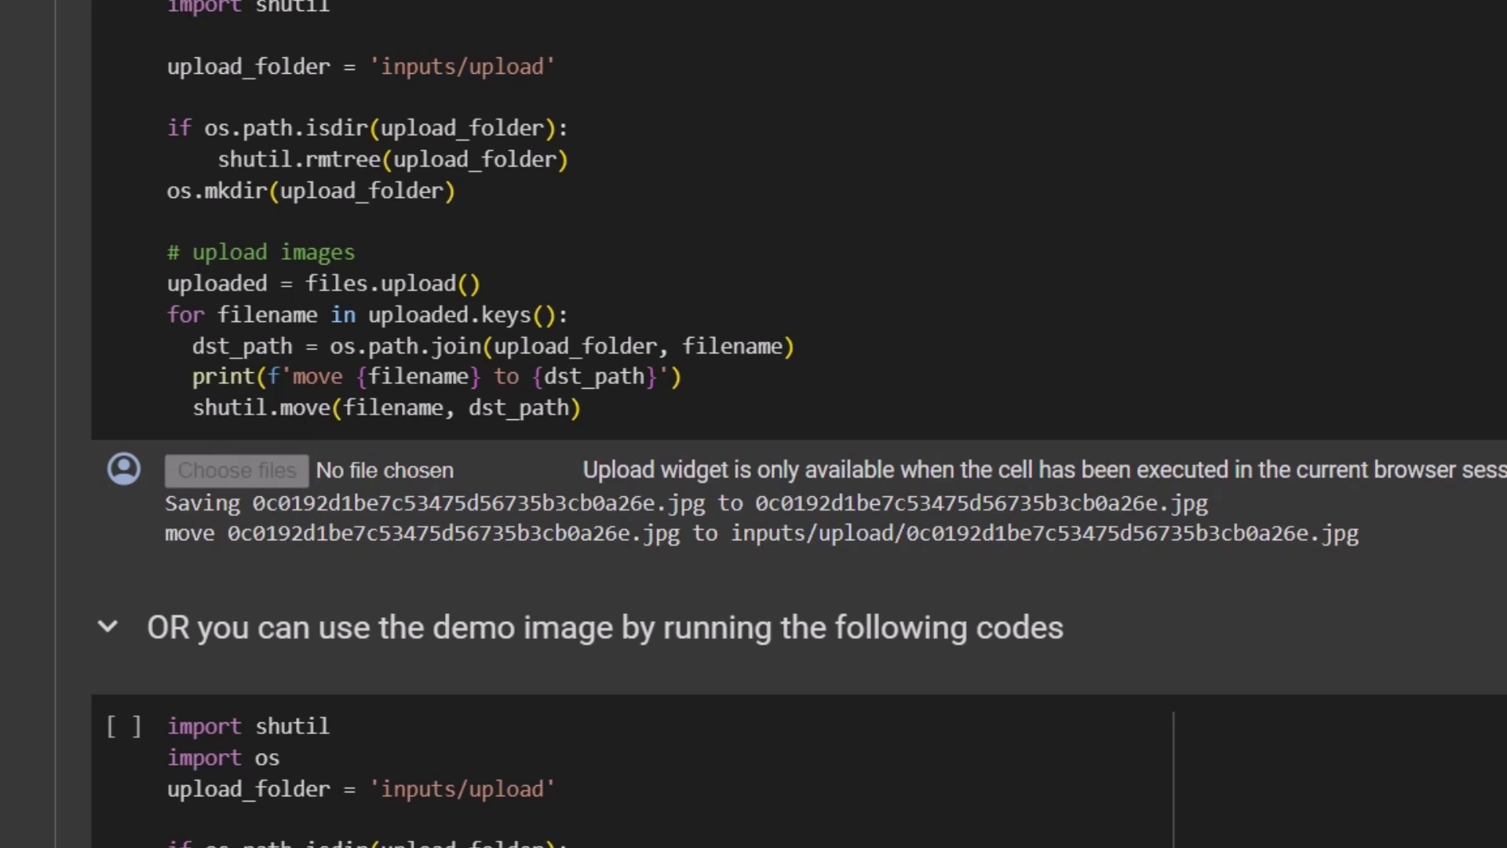
scroll(102, 17, "up", 2)
left_click(124, 93)
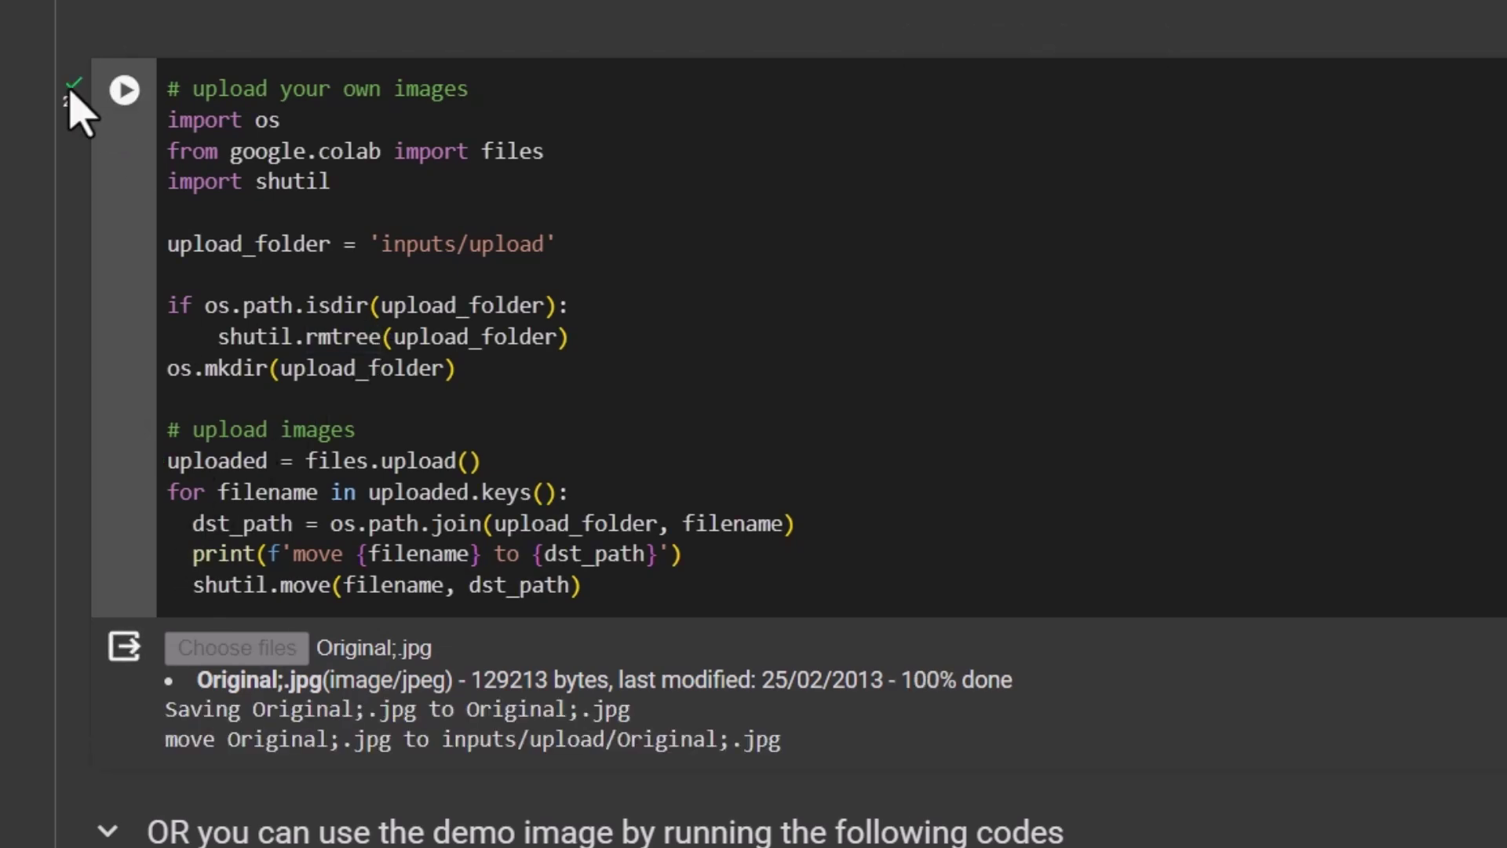
scroll(124, 102, "down", 15)
Run the Inference cell to produce Original;_00.png and Original;_01.png.
scroll(357, 177, "up", 2)
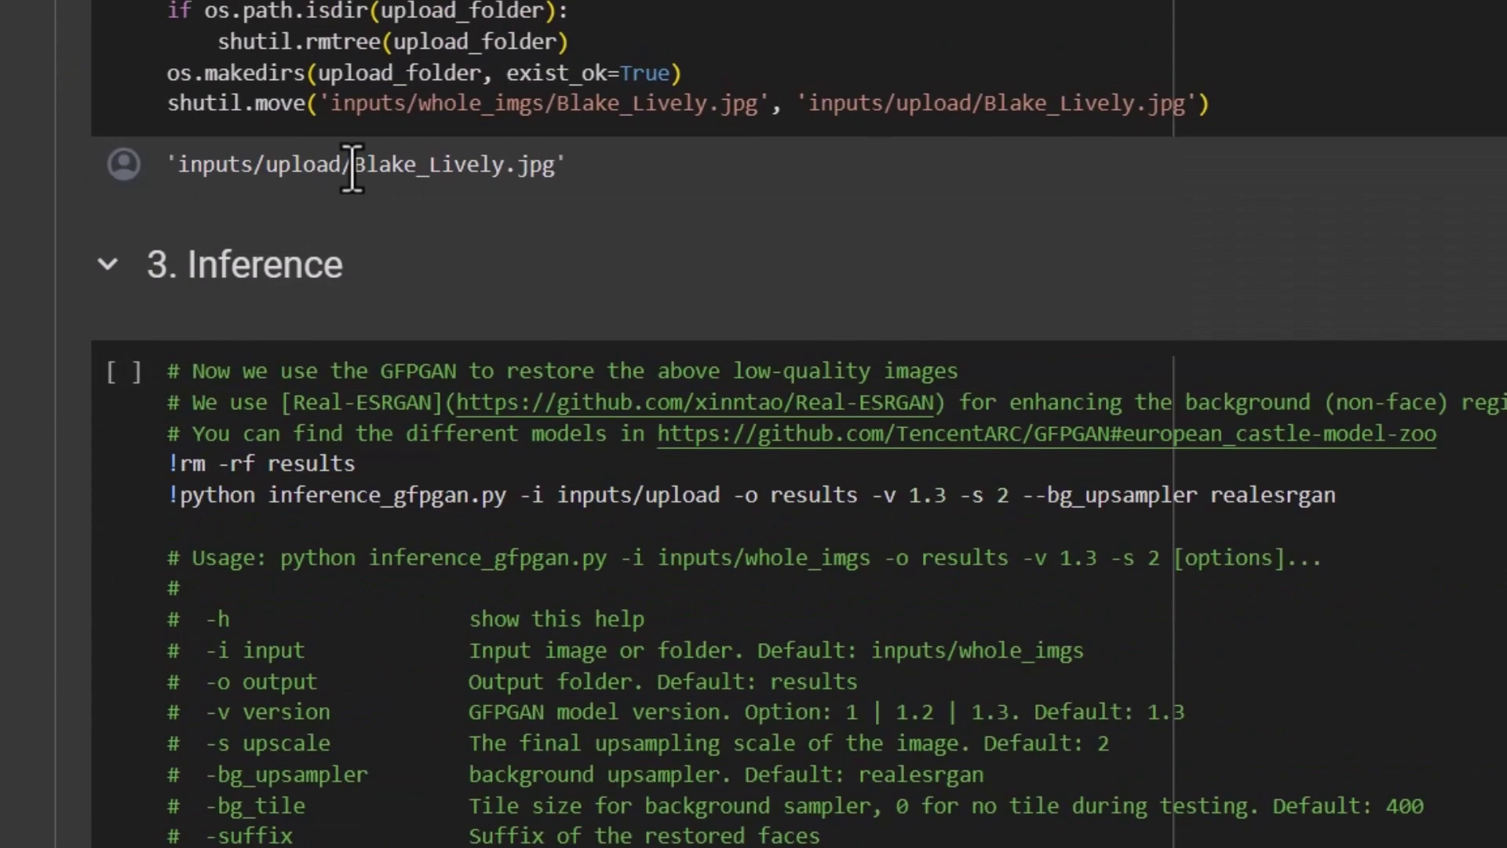
left_click(124, 372)
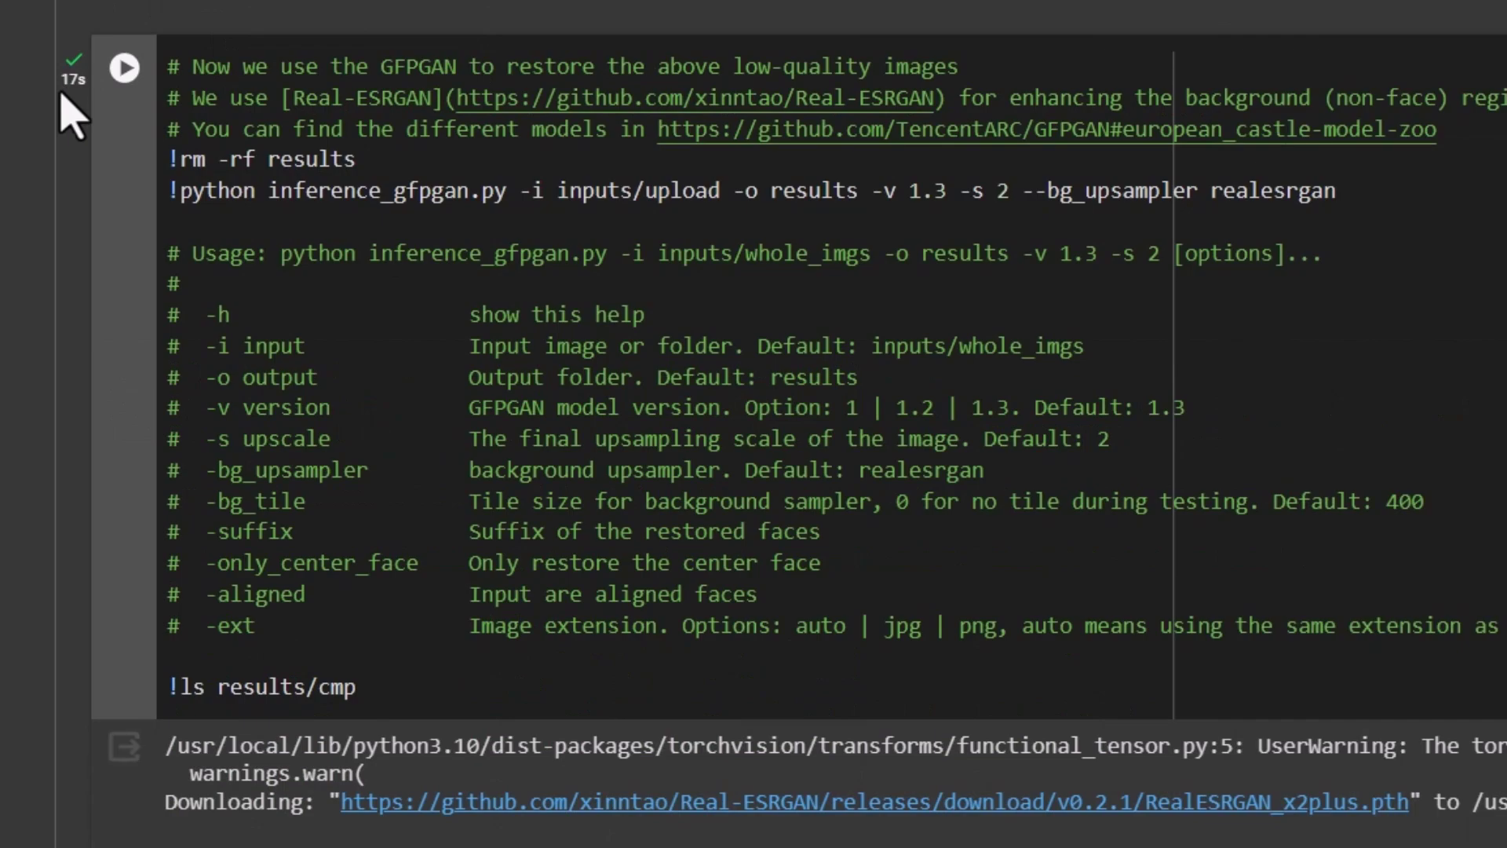
scroll(101, 118, "down", 10)
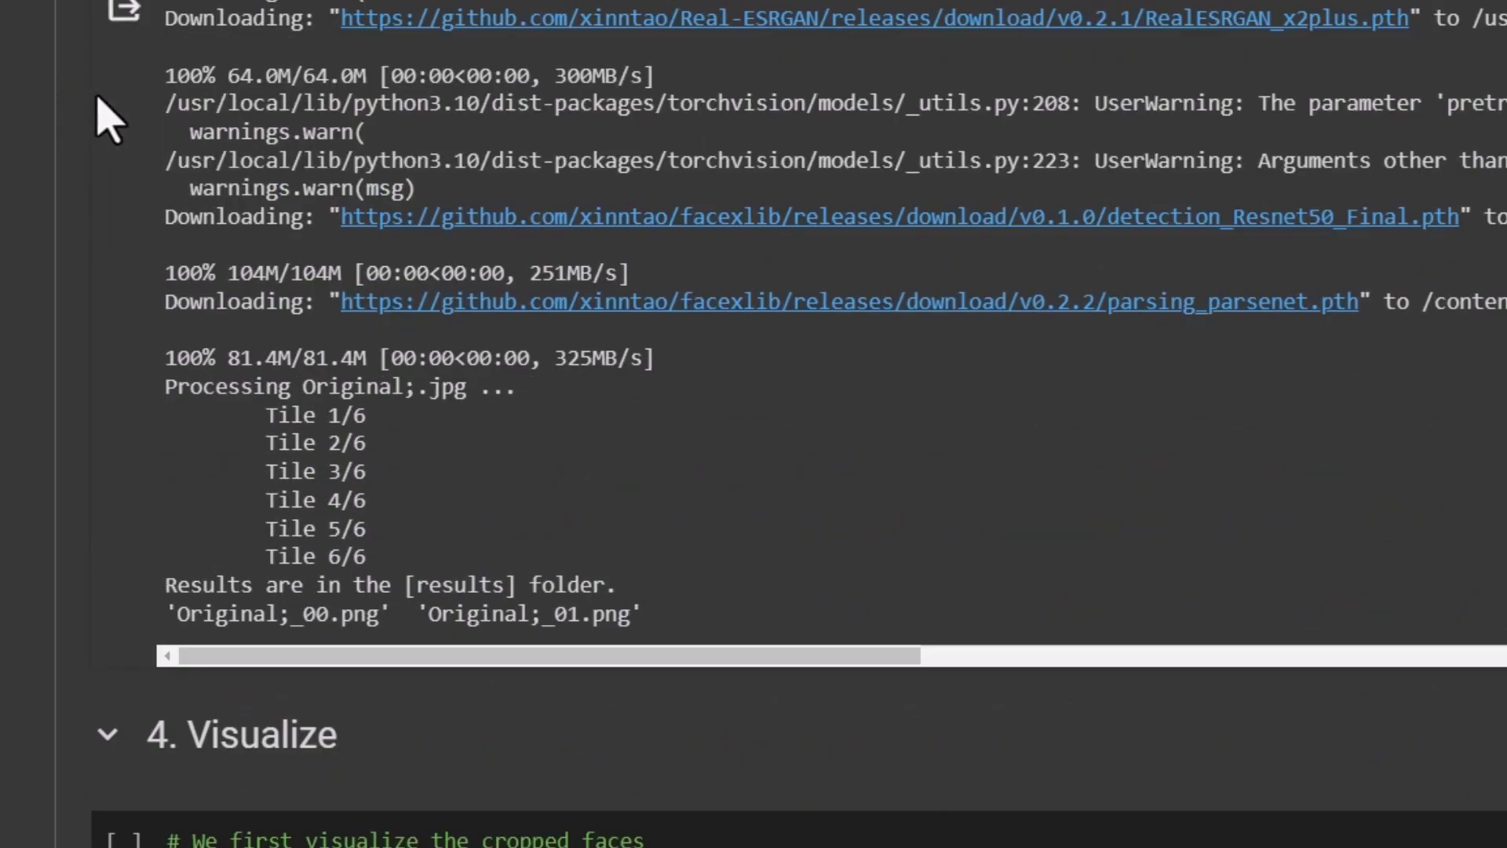
Run the Visualize cell and scroll through both faces beside their restored versions.
left_click(122, 63)
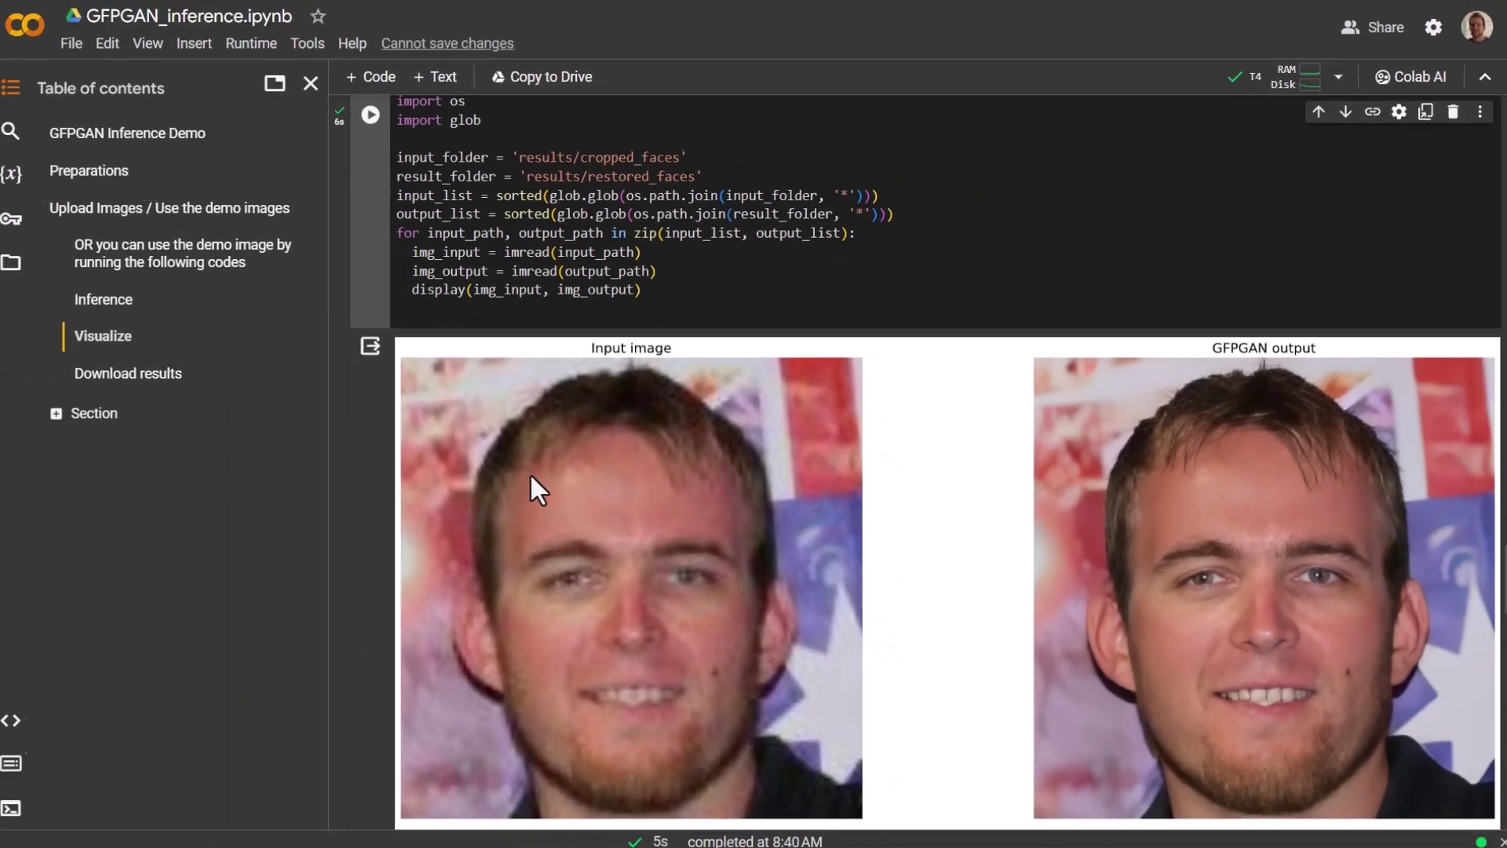
scroll(436, 519, "down", 3)
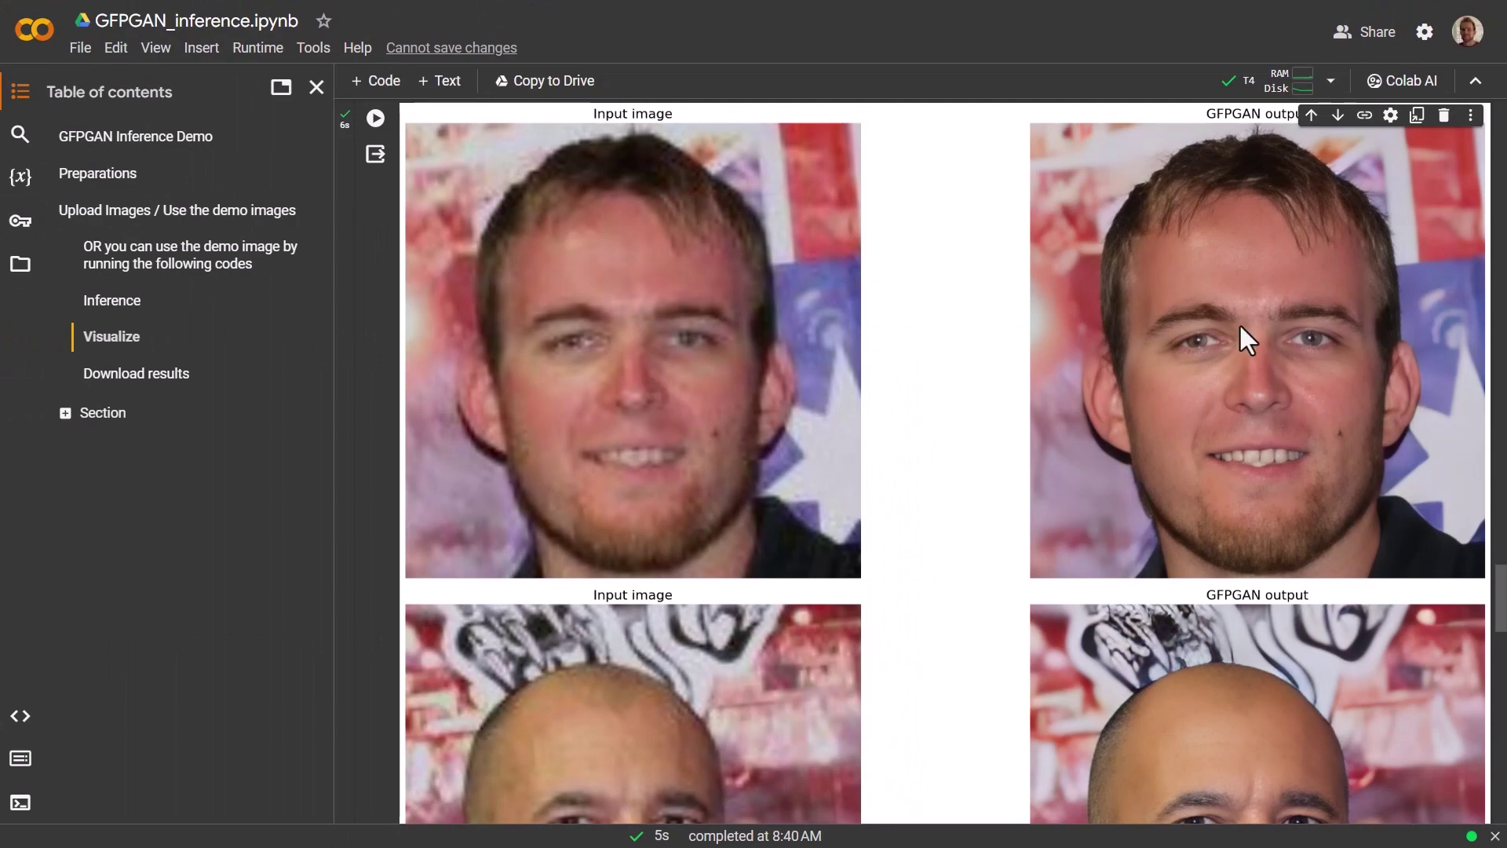
scroll(1326, 338, "down", 3)
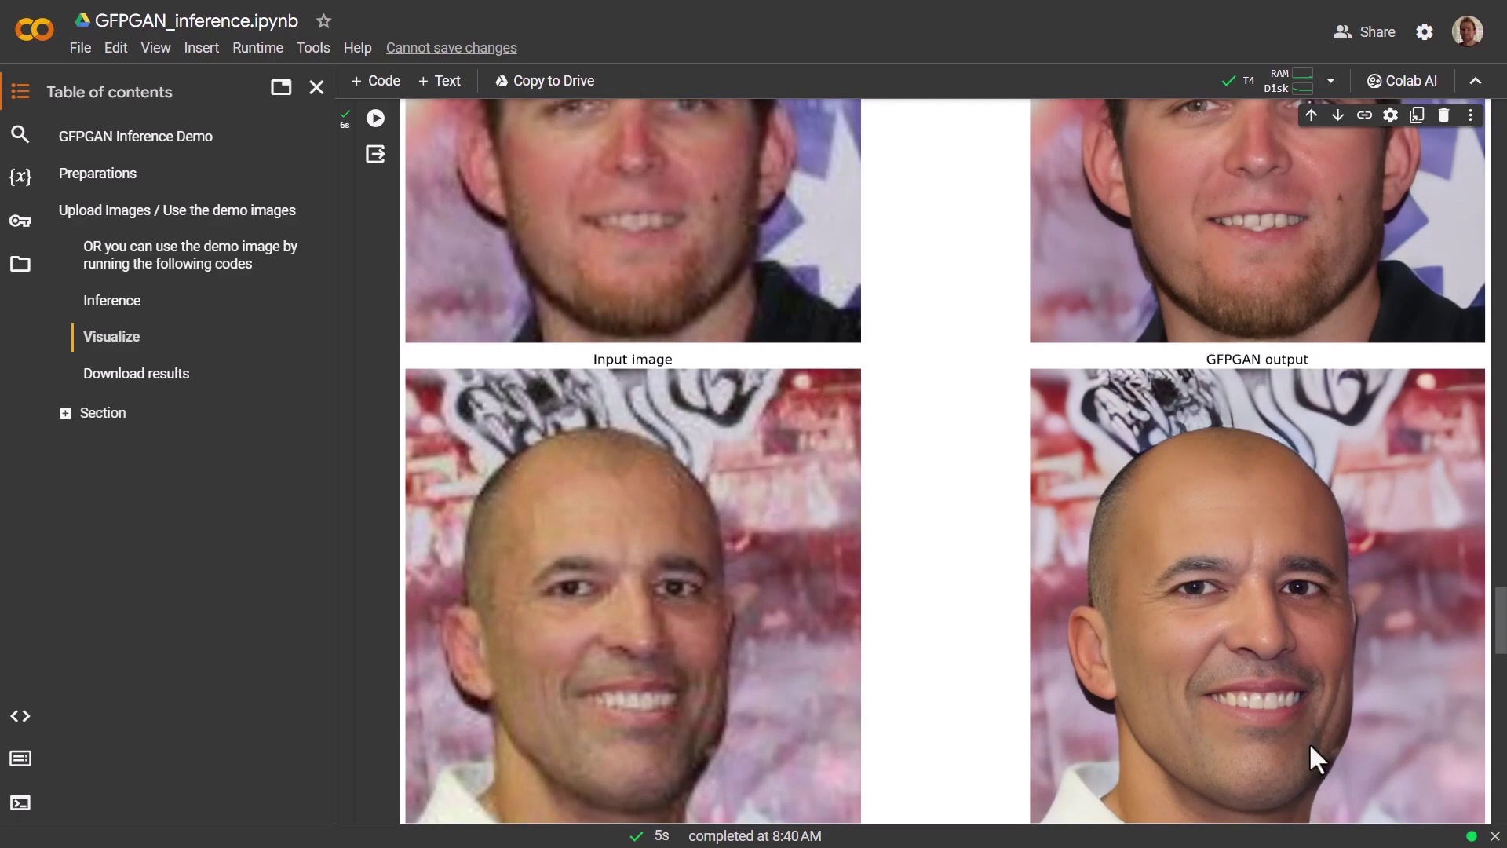
scroll(1218, 544, "down", 3)
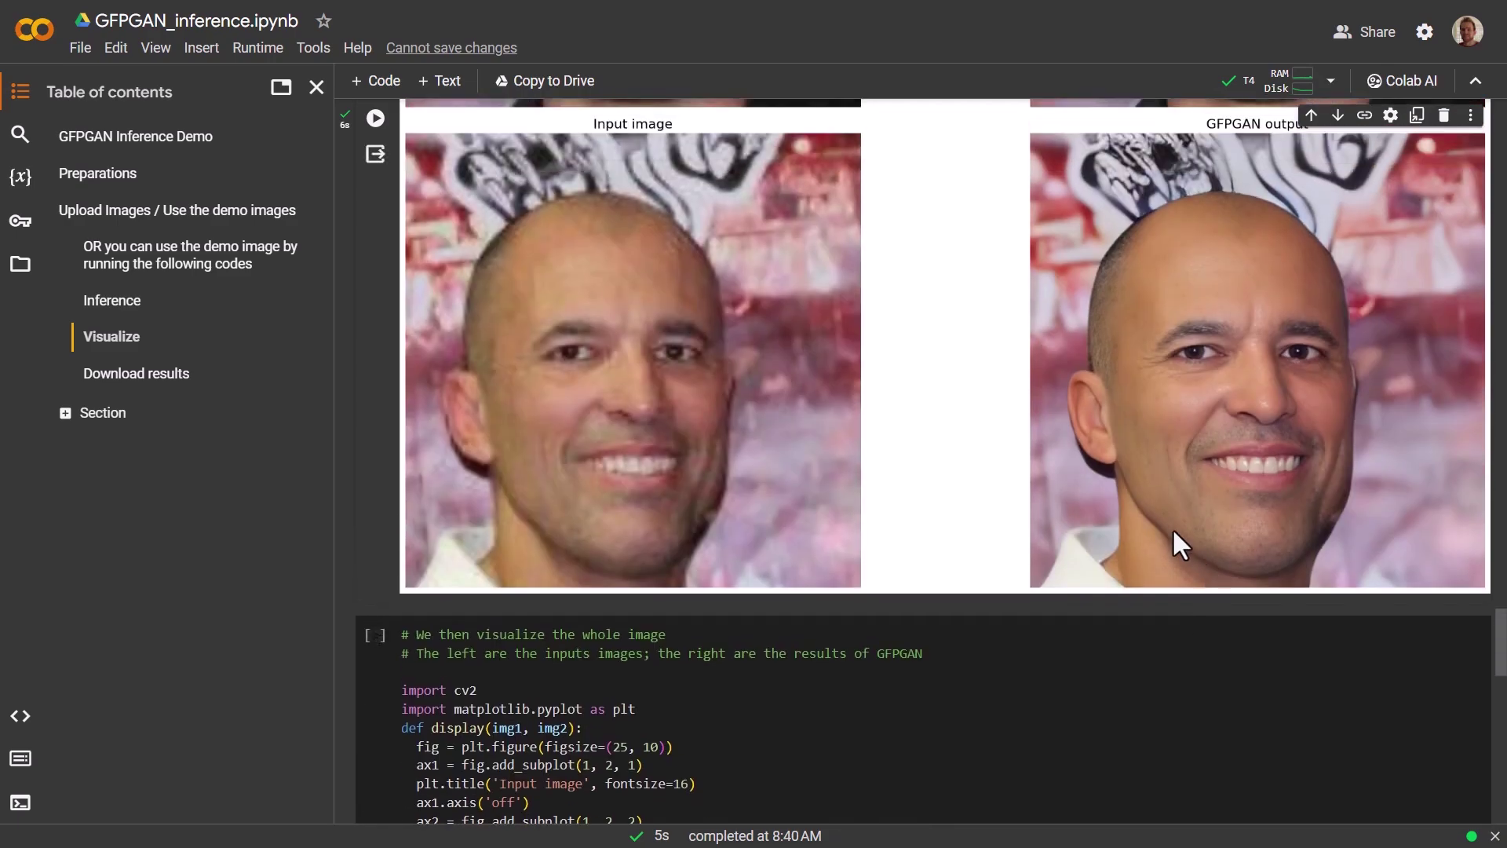
scroll(1035, 510, "down", 15)
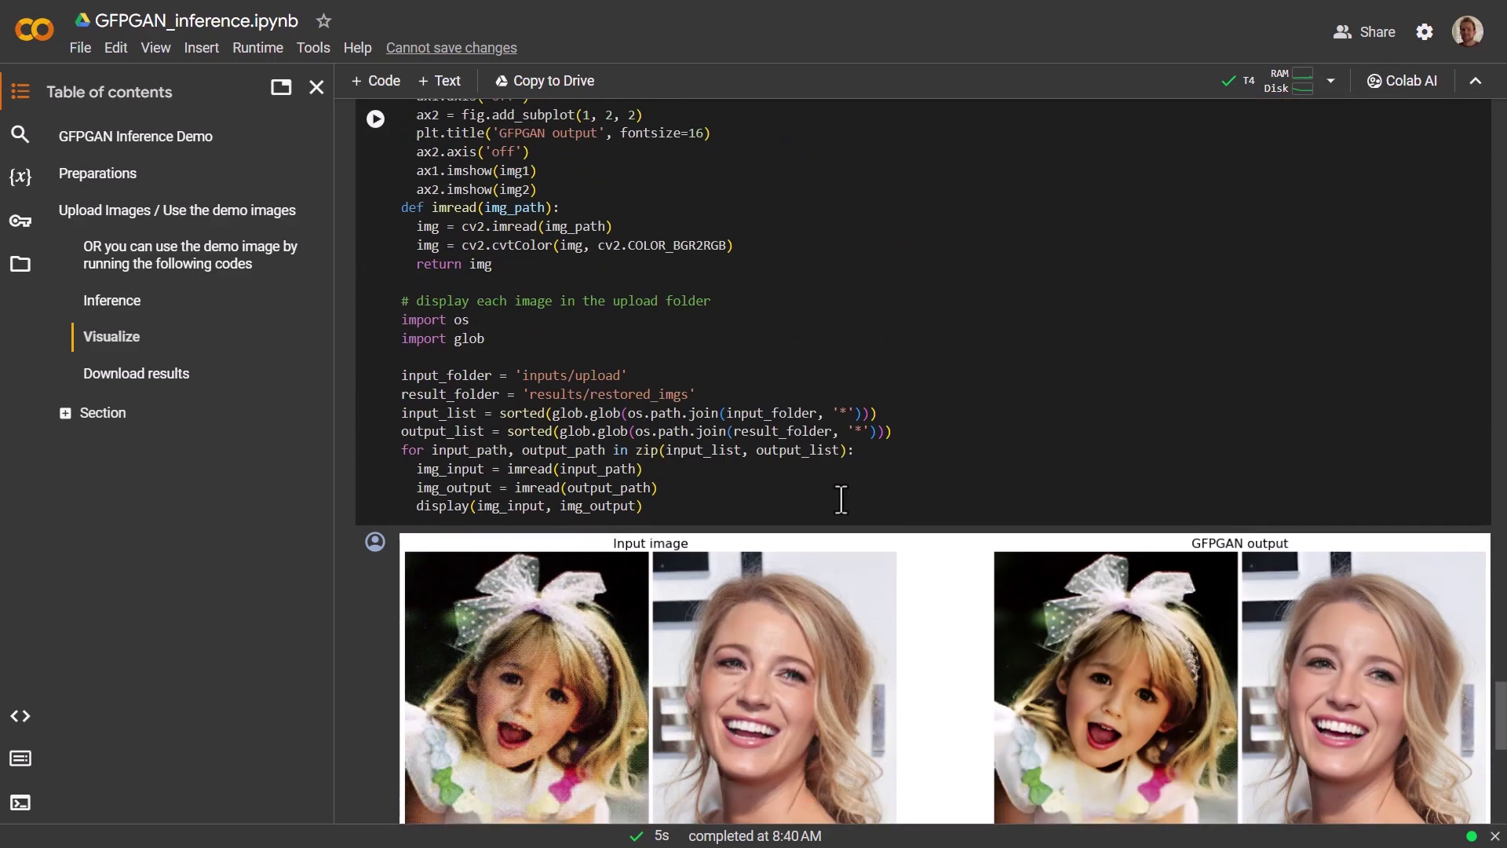
Run the Download results cell and save download.zip into the seminar photos folder.
scroll(880, 537, "down", 3)
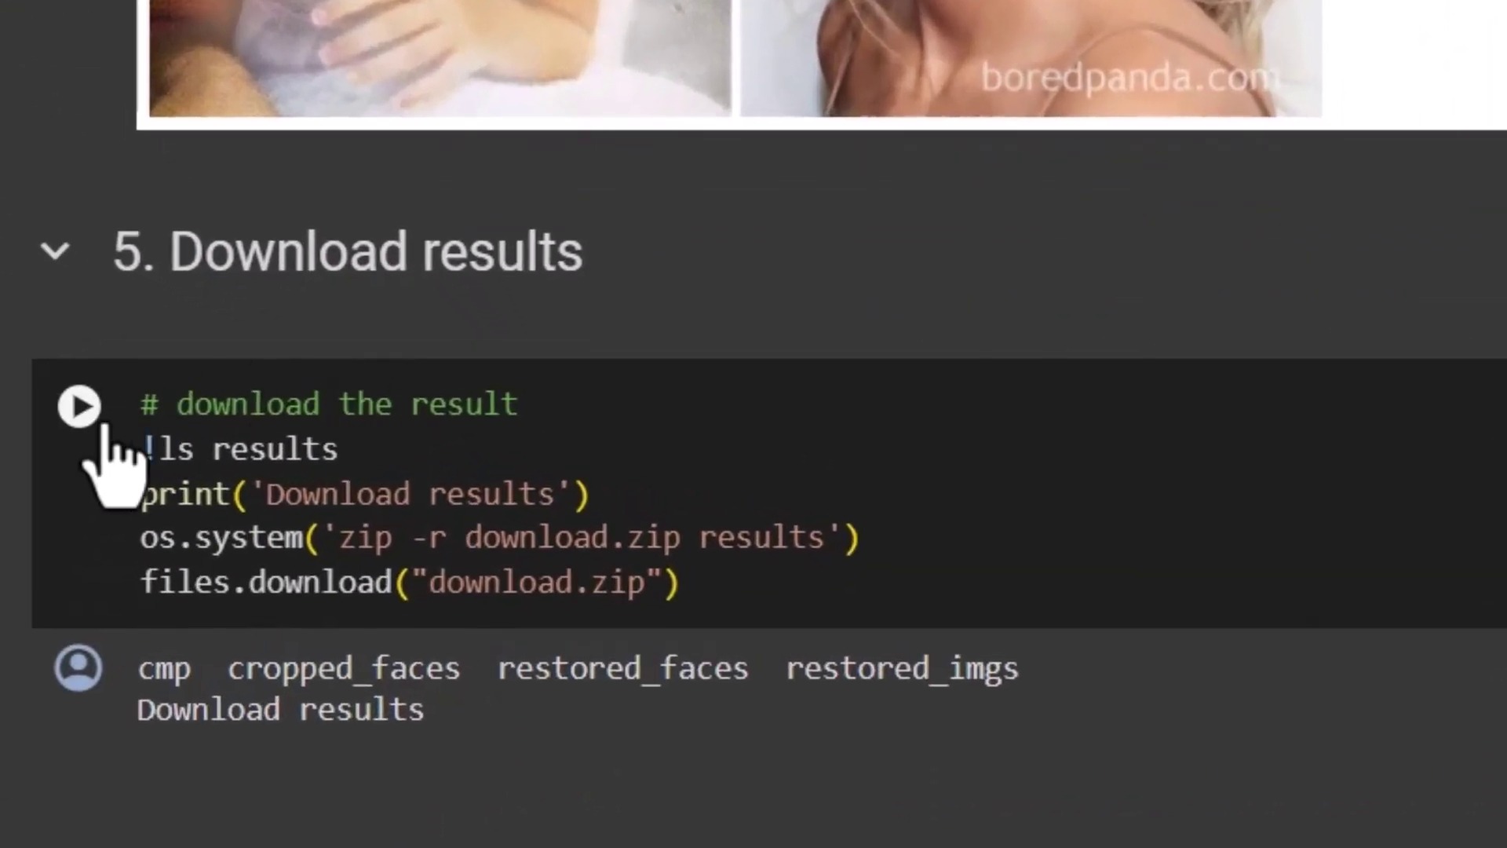
left_click(79, 406)
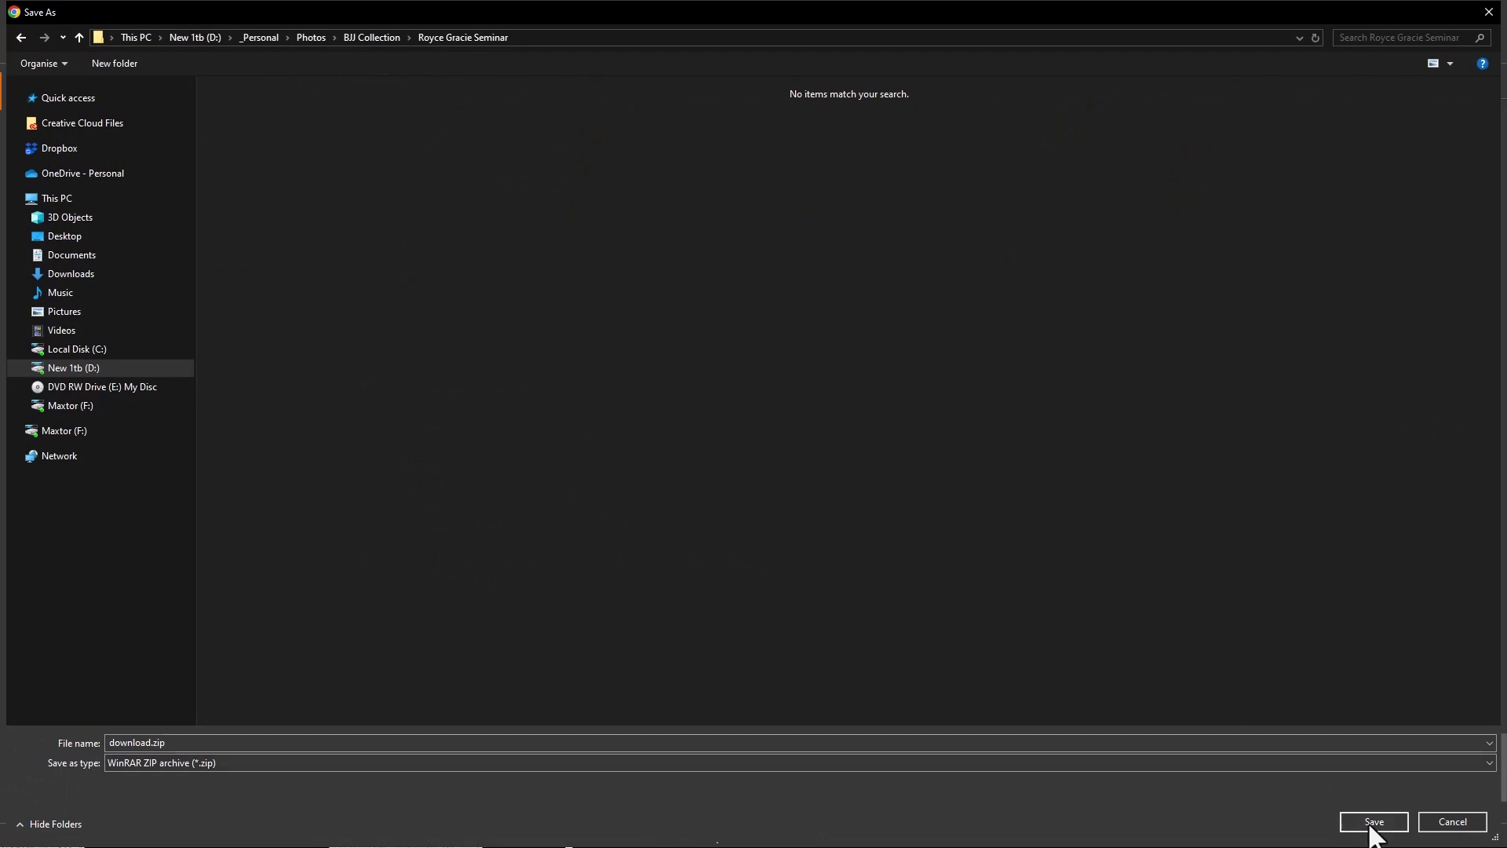
left_click(1372, 824)
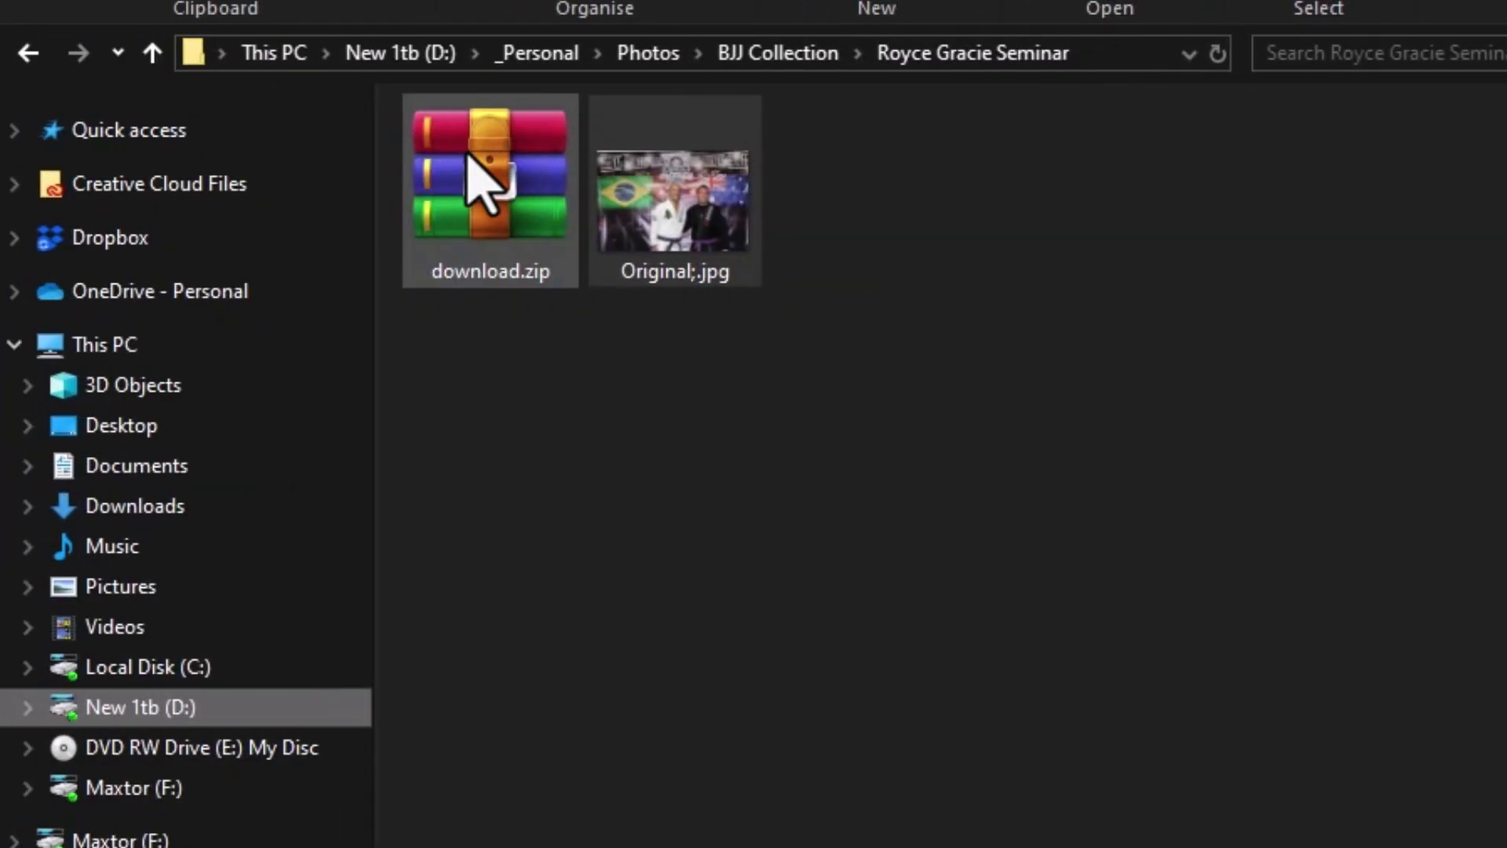
Extract download.zip in place and open the extracted results folder.
right_click(469, 157)
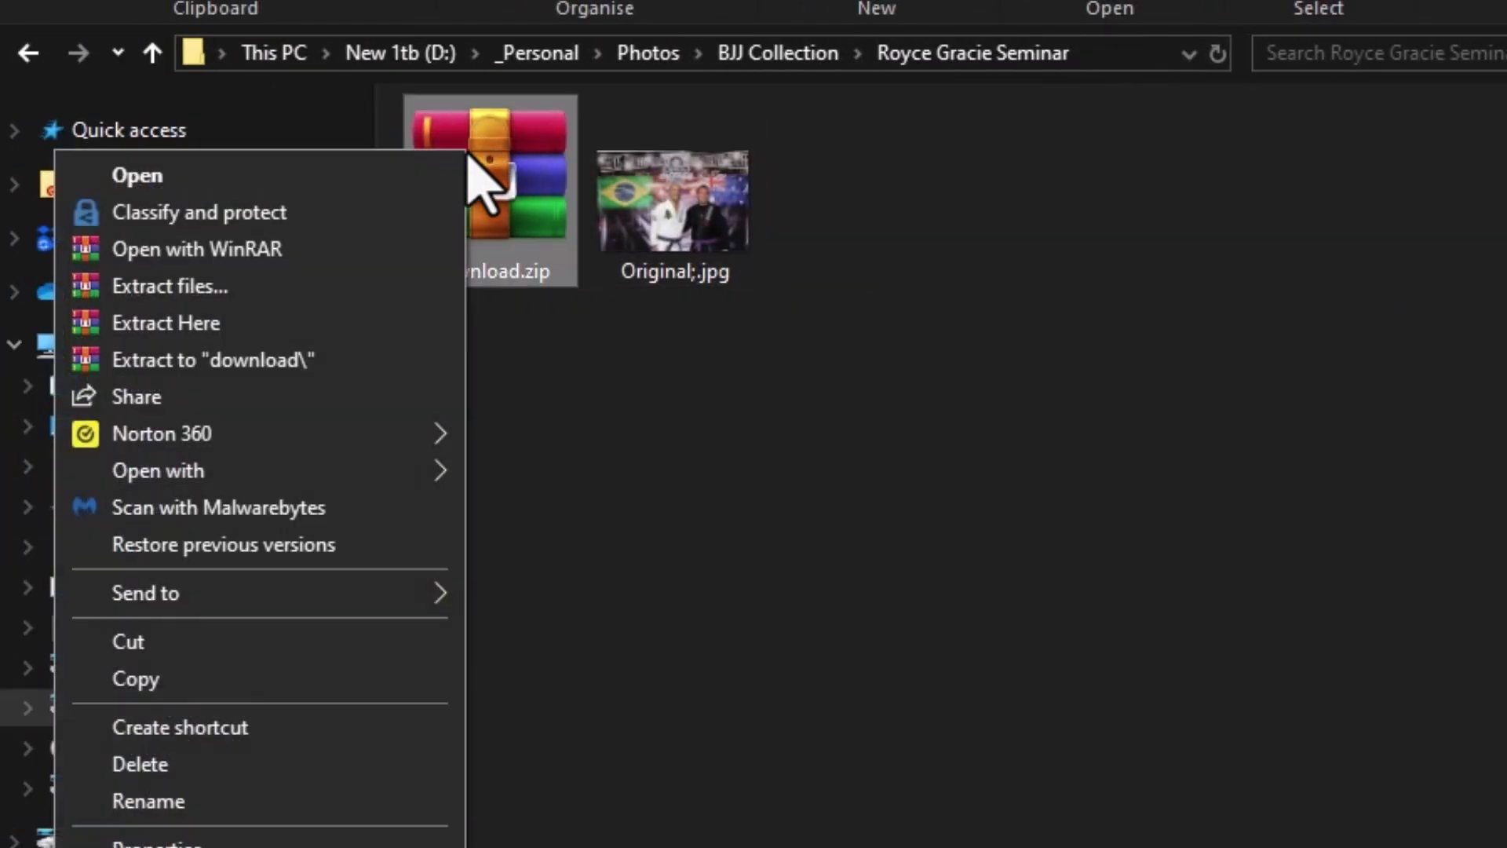
left_click(228, 322)
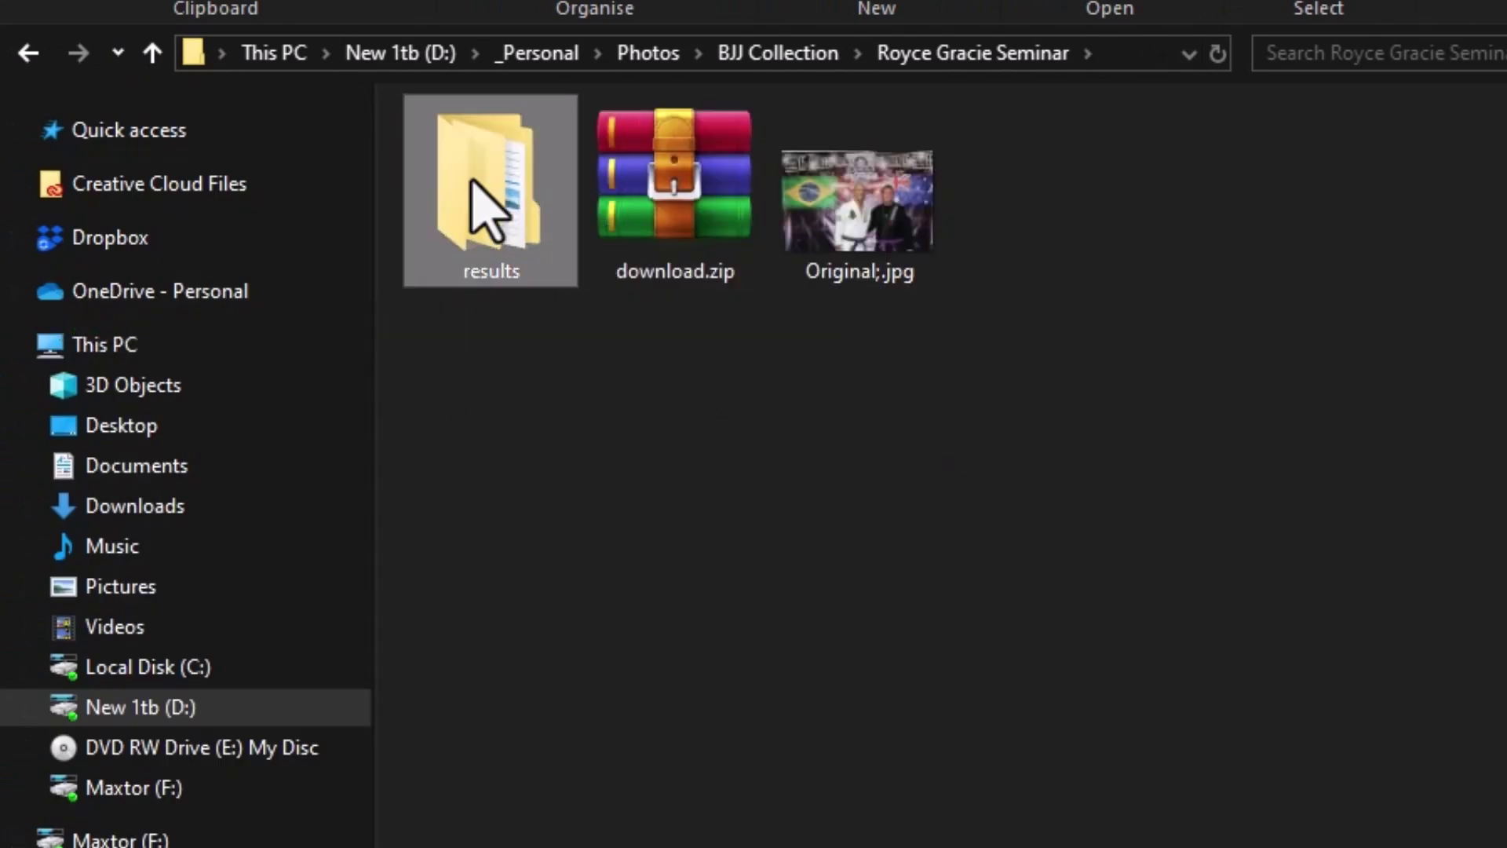
double_click(479, 206)
Check a restored face image's properties in restored_faces, then open the cropped_faces folder.
double_click(455, 225)
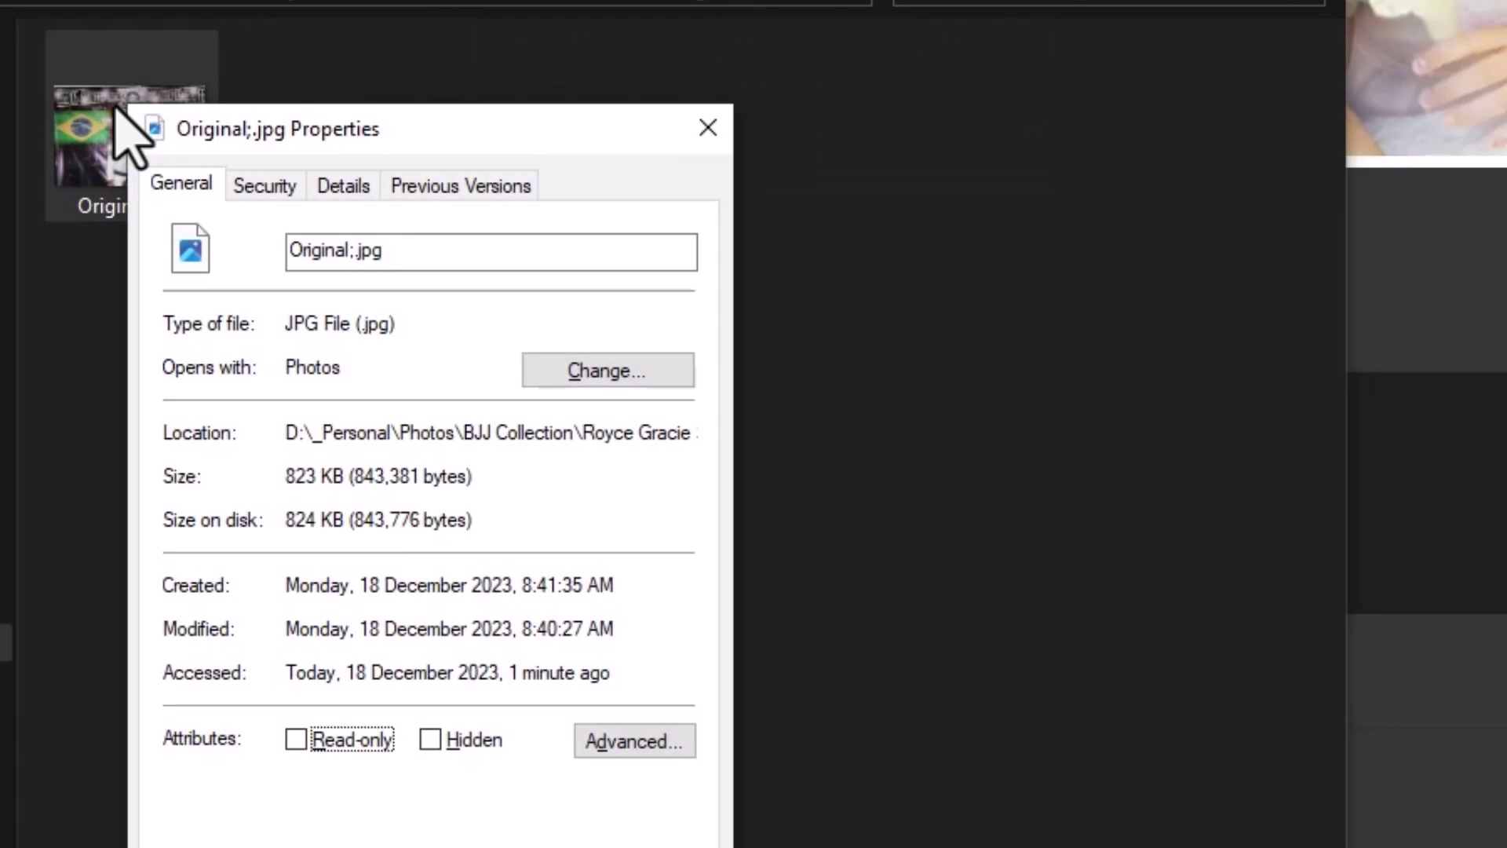
left_click(314, 193)
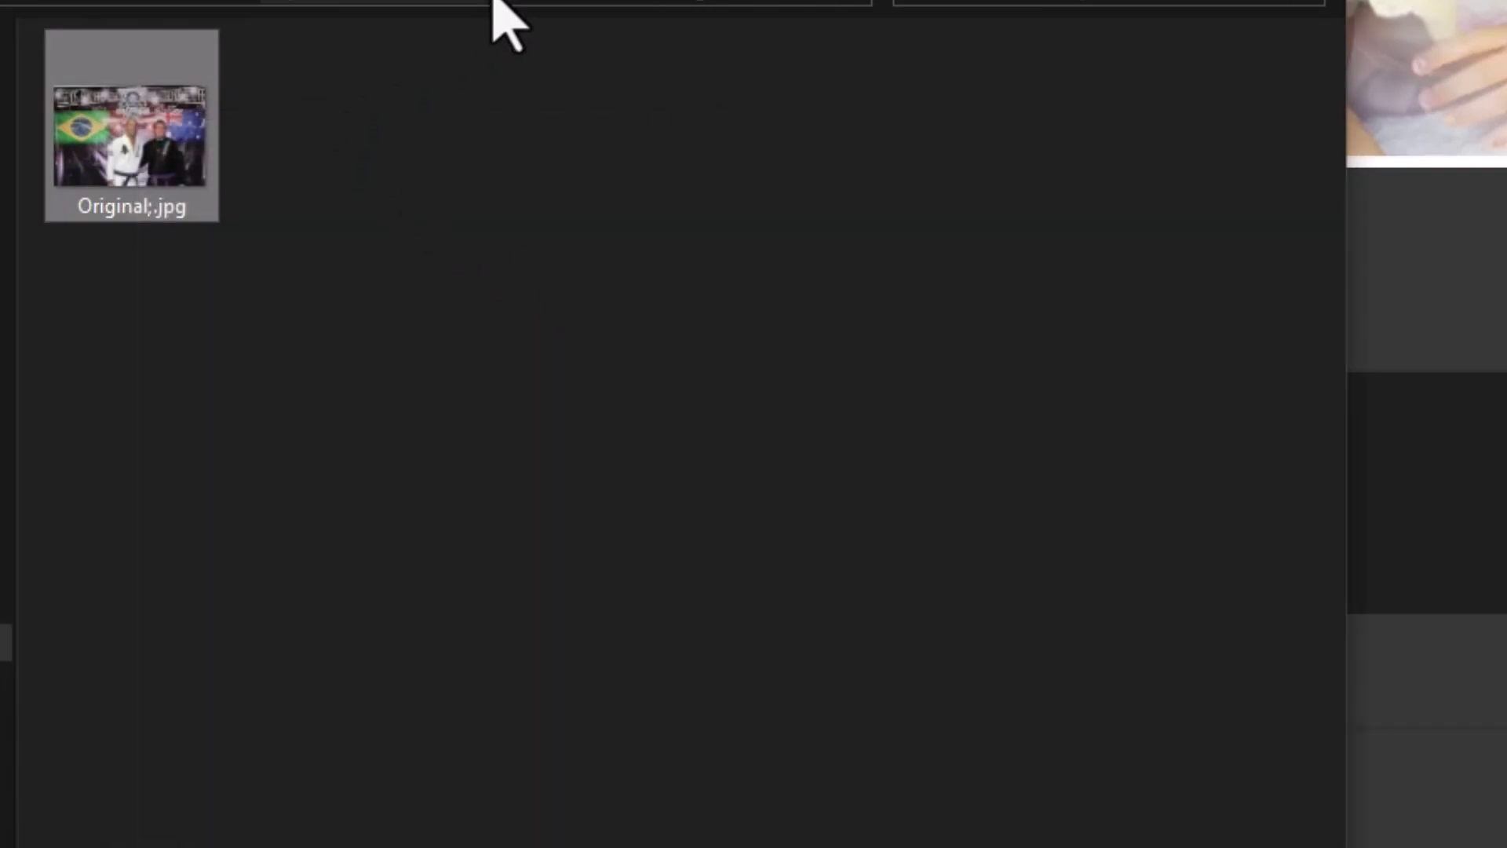
key("alt+Left")
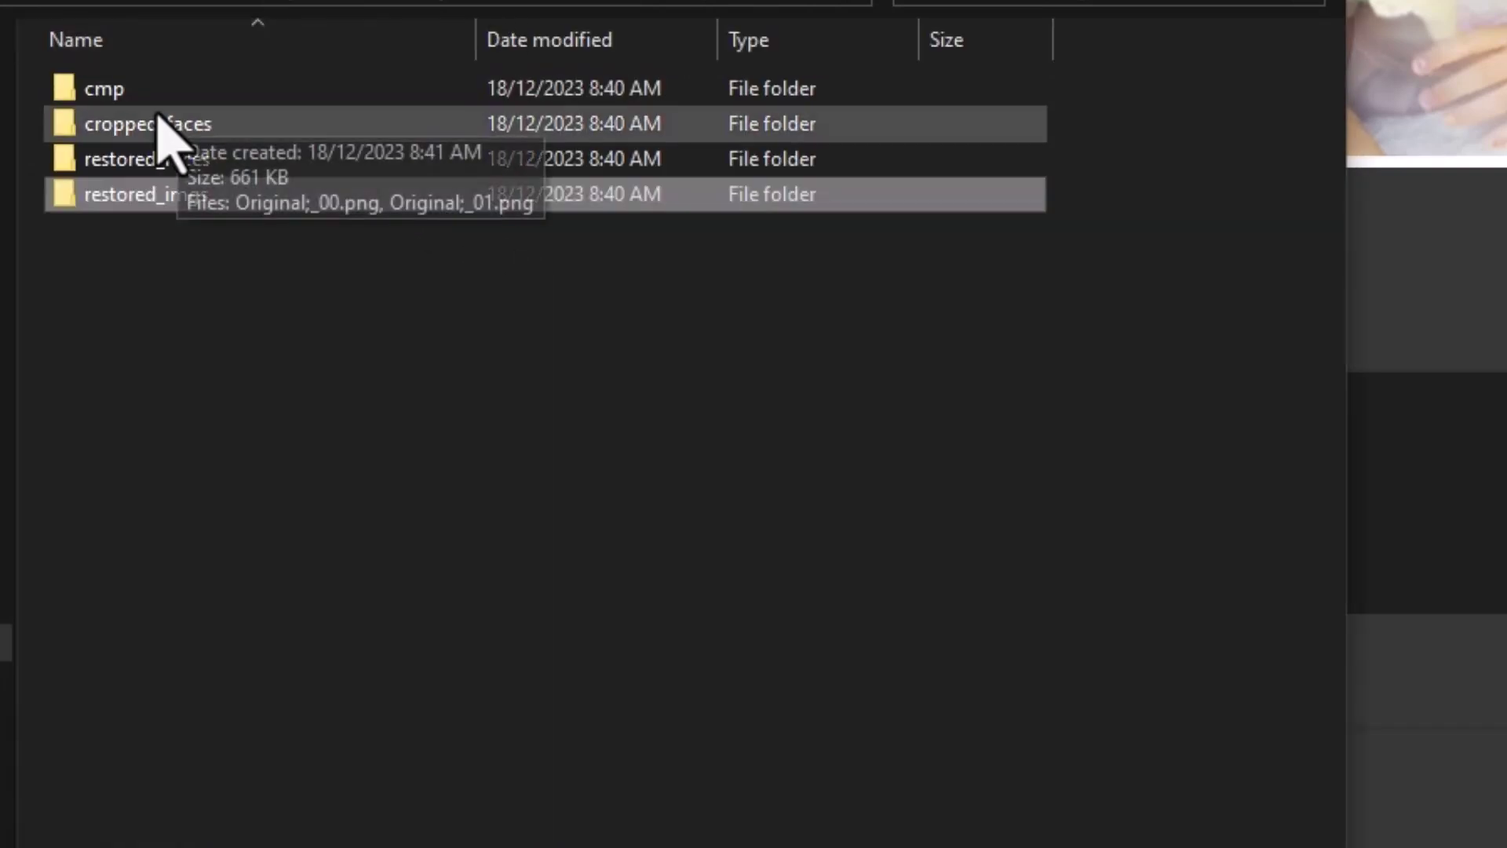
double_click(157, 123)
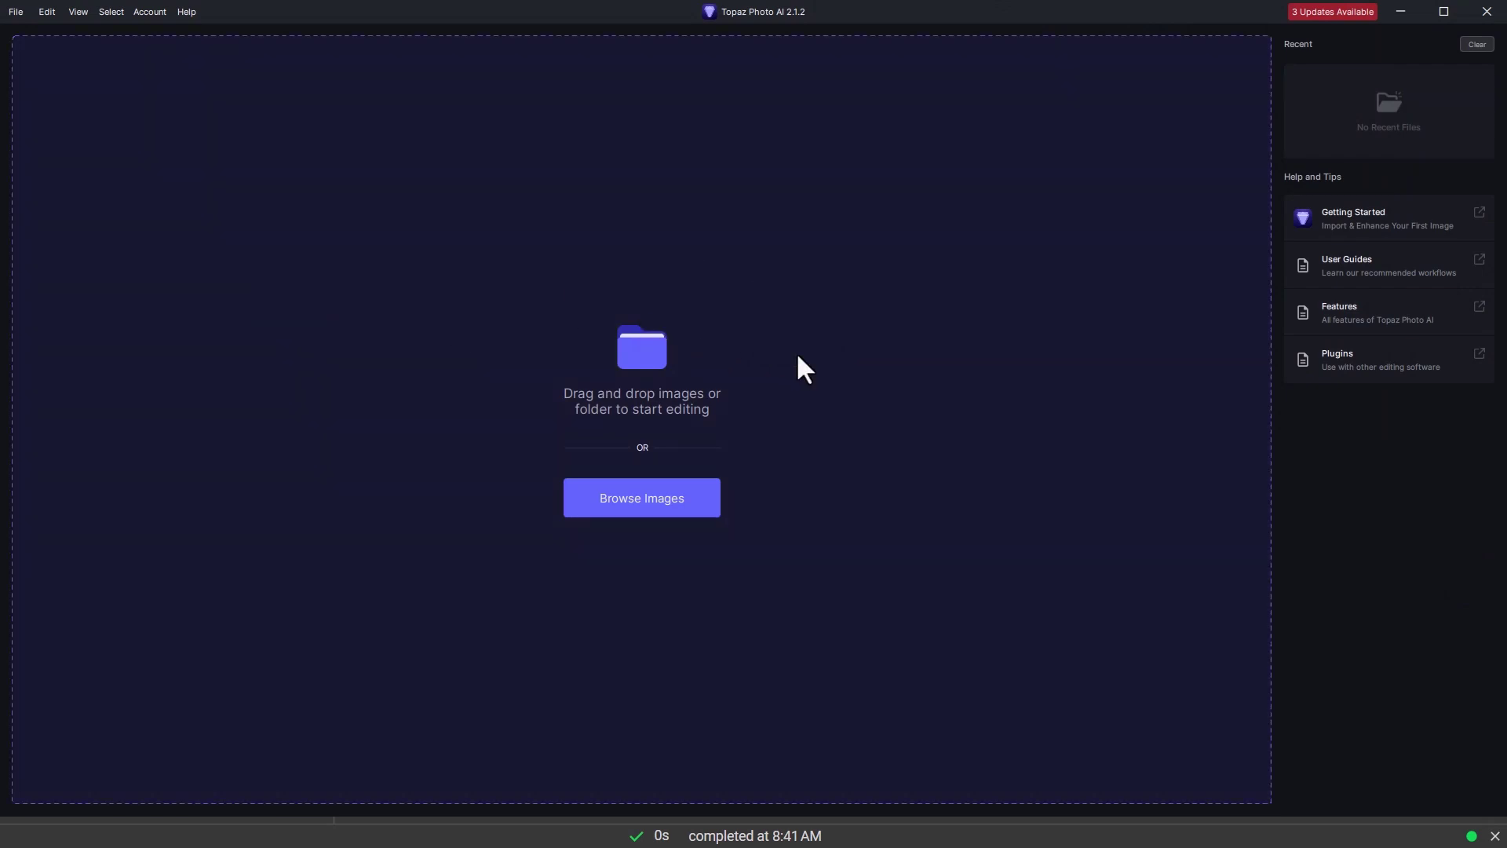
Load Original;.jpg into Topaz Photo AI and set Upscaling to Max, 6x (5760 x 3840).
left_click_drag(795, 353, 796, 353)
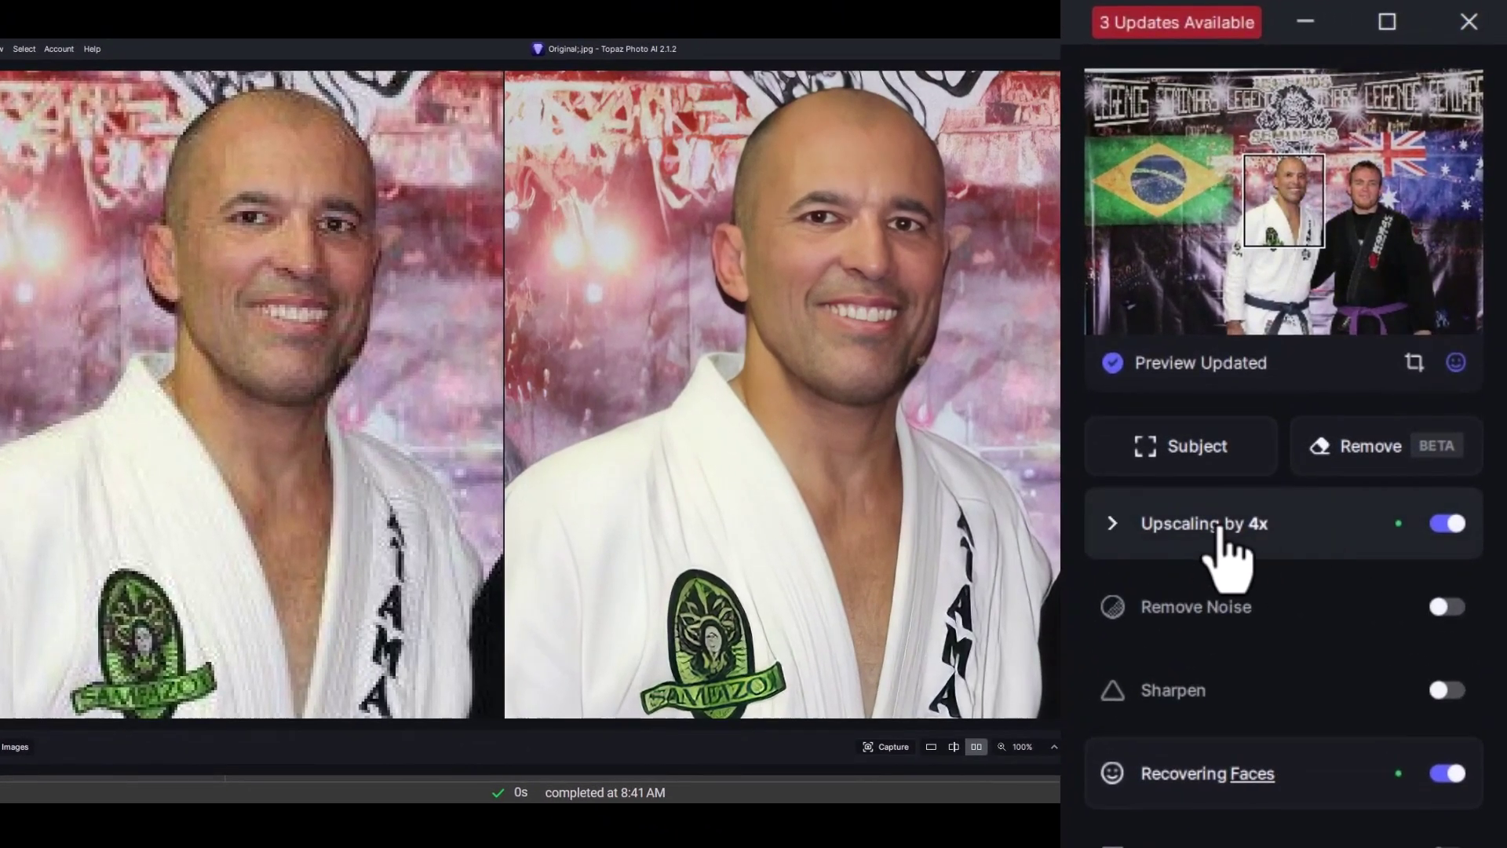
mouse_move(1304, 281)
left_click(1112, 525)
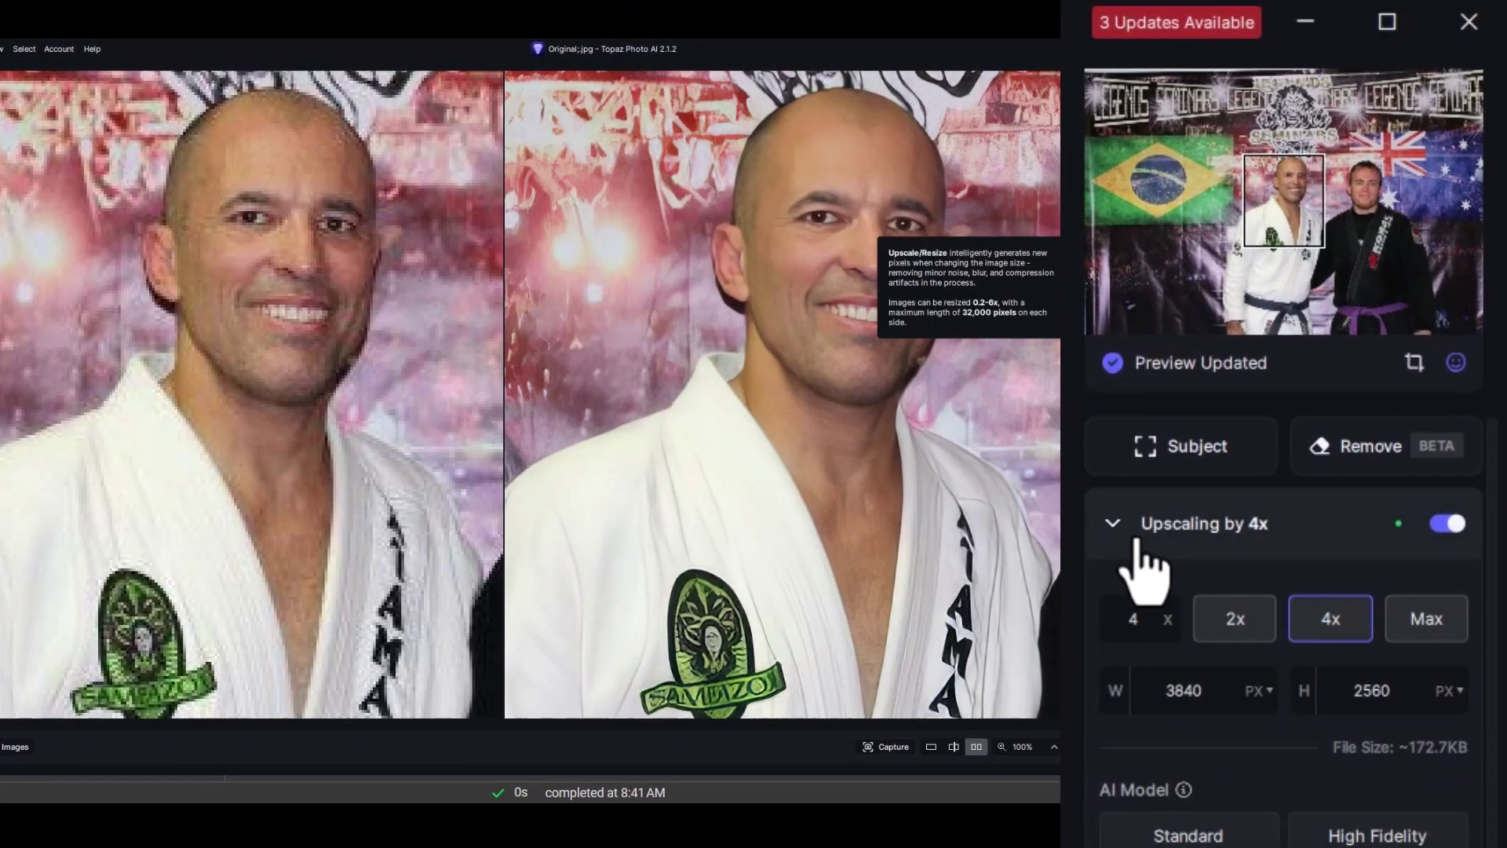
left_click(1417, 628)
Frame the man's face in the preview and switch the upscaling model to Standard.
left_click_drag(825, 275, 874, 471)
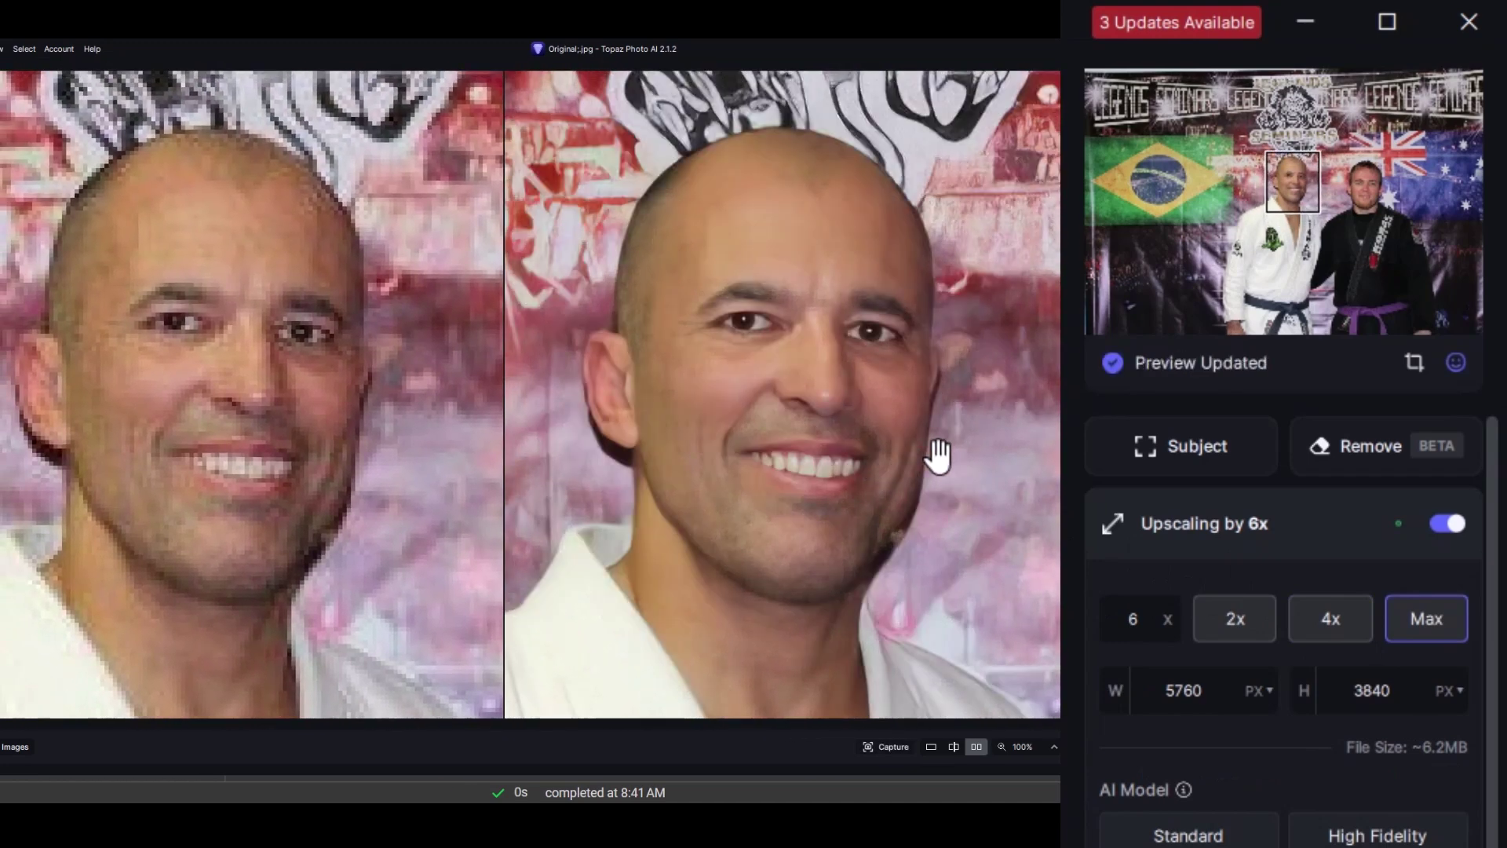
scroll(1225, 785, "down", 5)
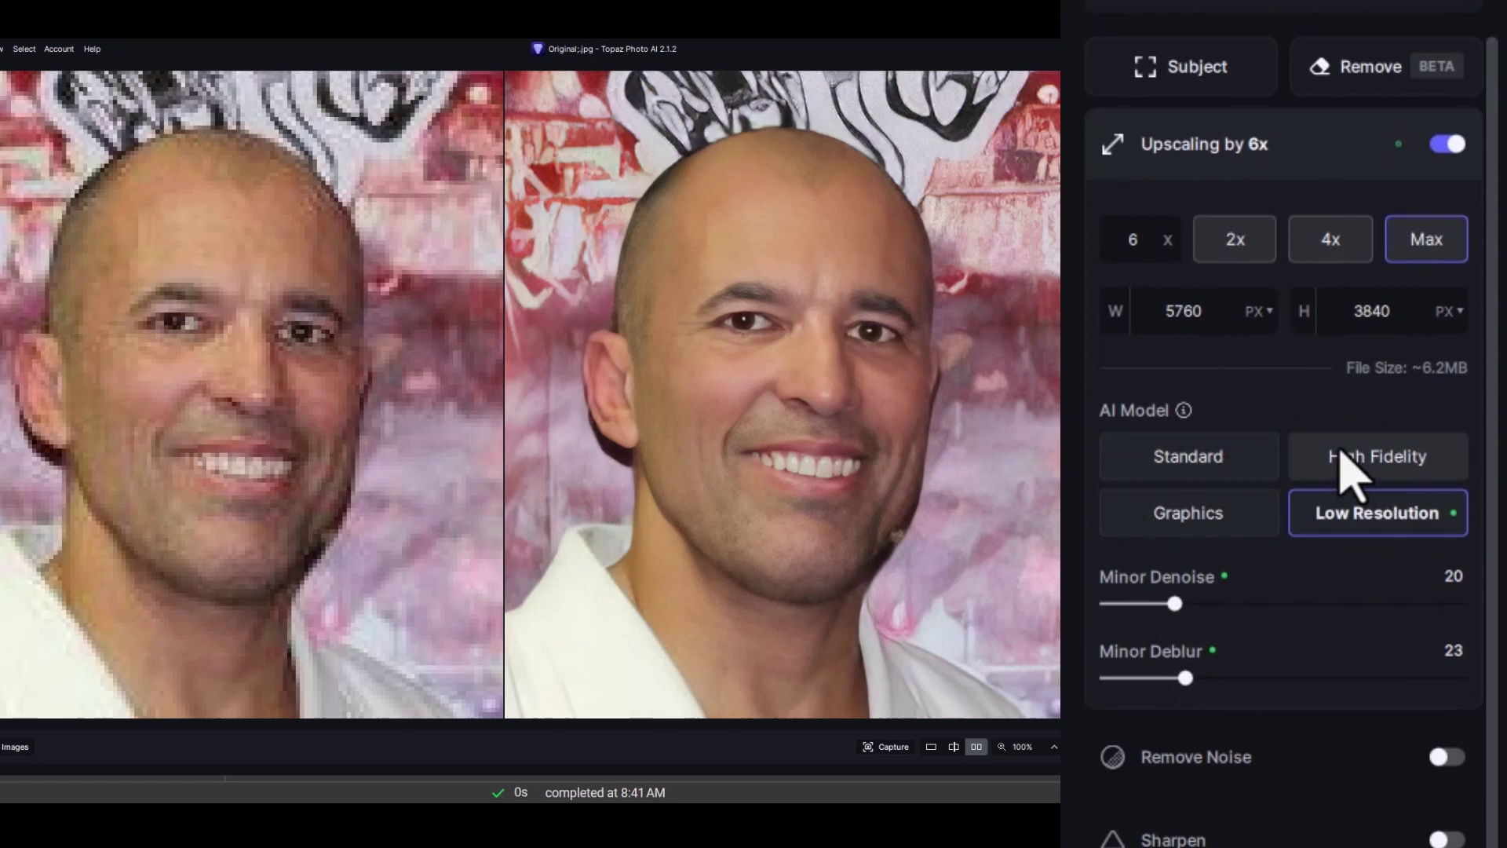
left_click(1223, 471)
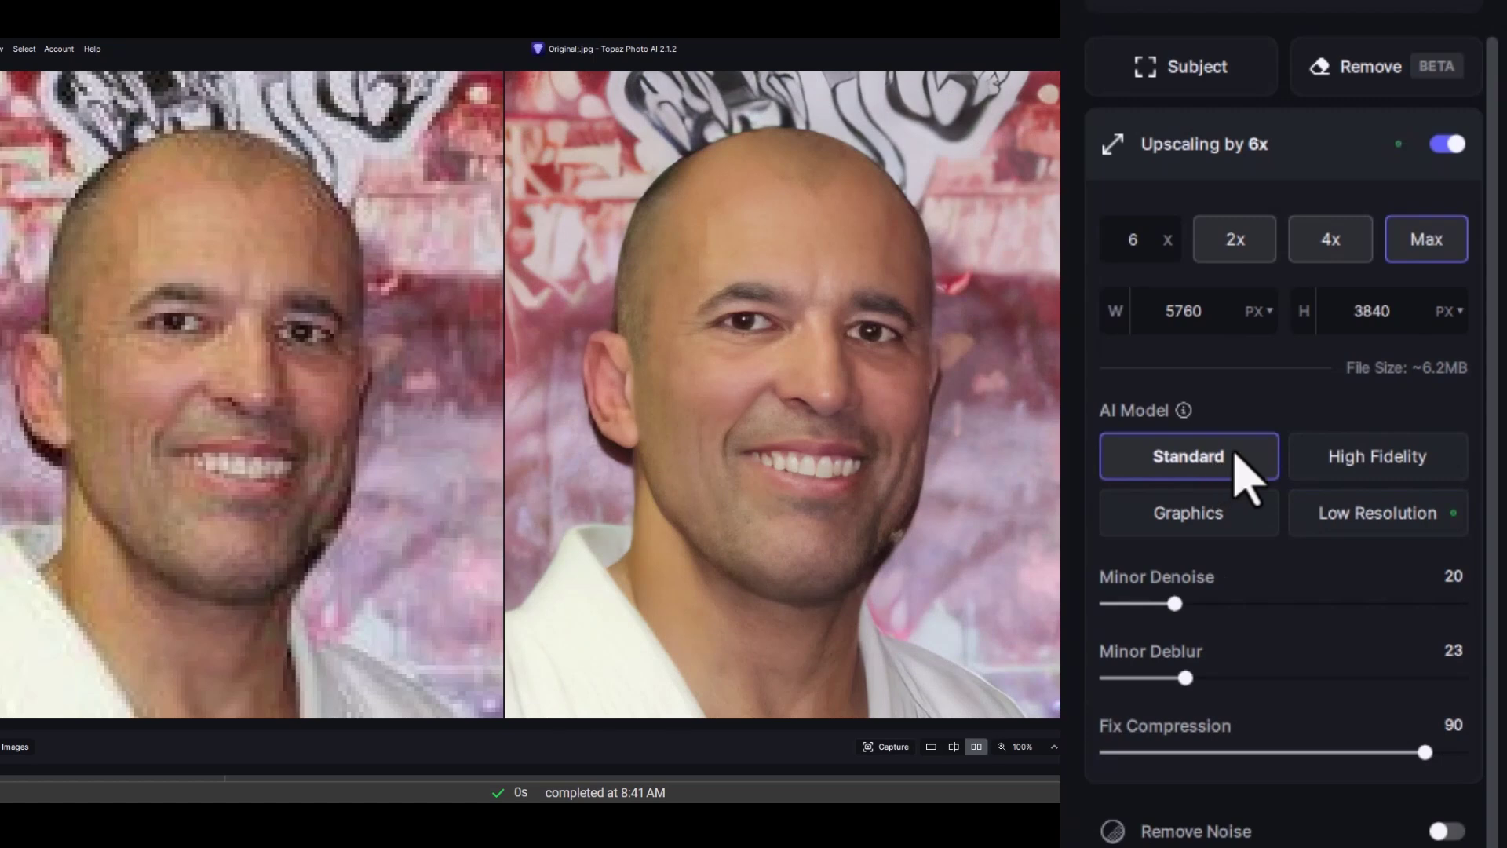
scroll(1287, 409, "down", 5)
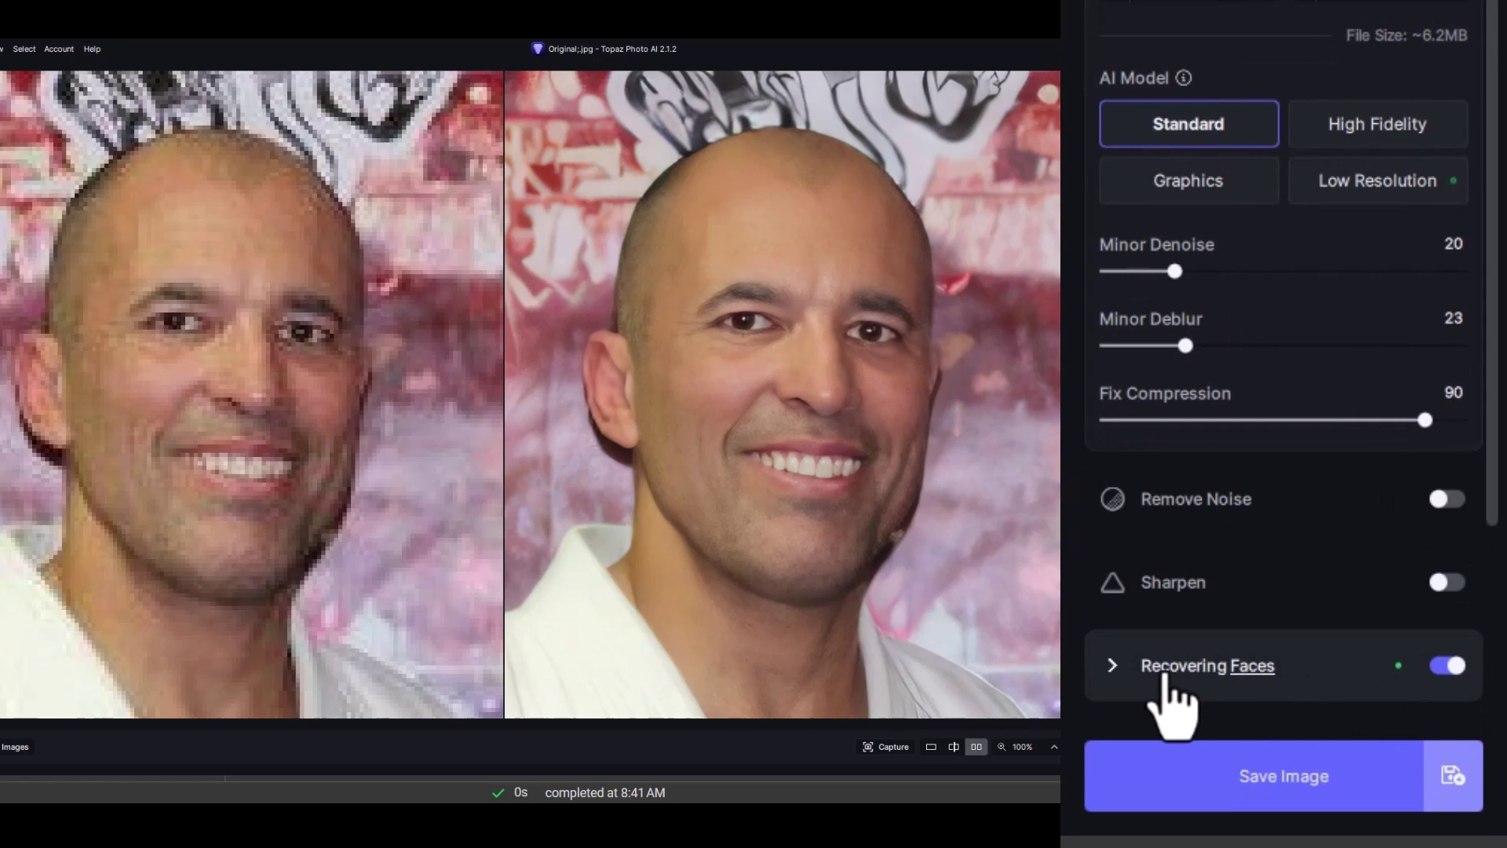
Expand Recovering Faces and set strength to 75 for both detected faces.
left_click(1111, 667)
scroll(1177, 660, "down", 5)
scroll(1296, 549, "down", 1)
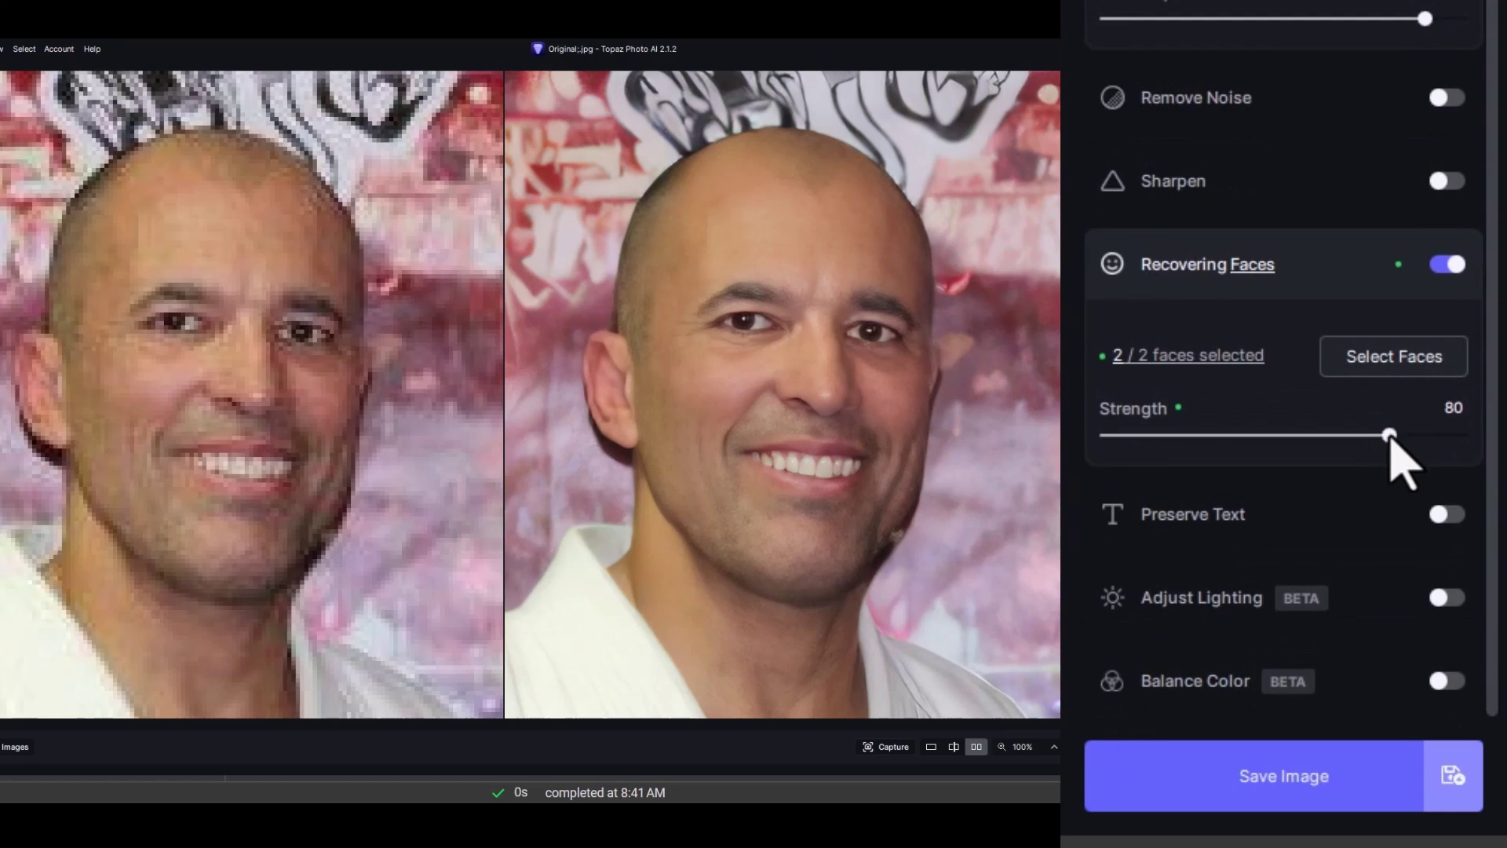
left_click_drag(1386, 433, 1050, 582)
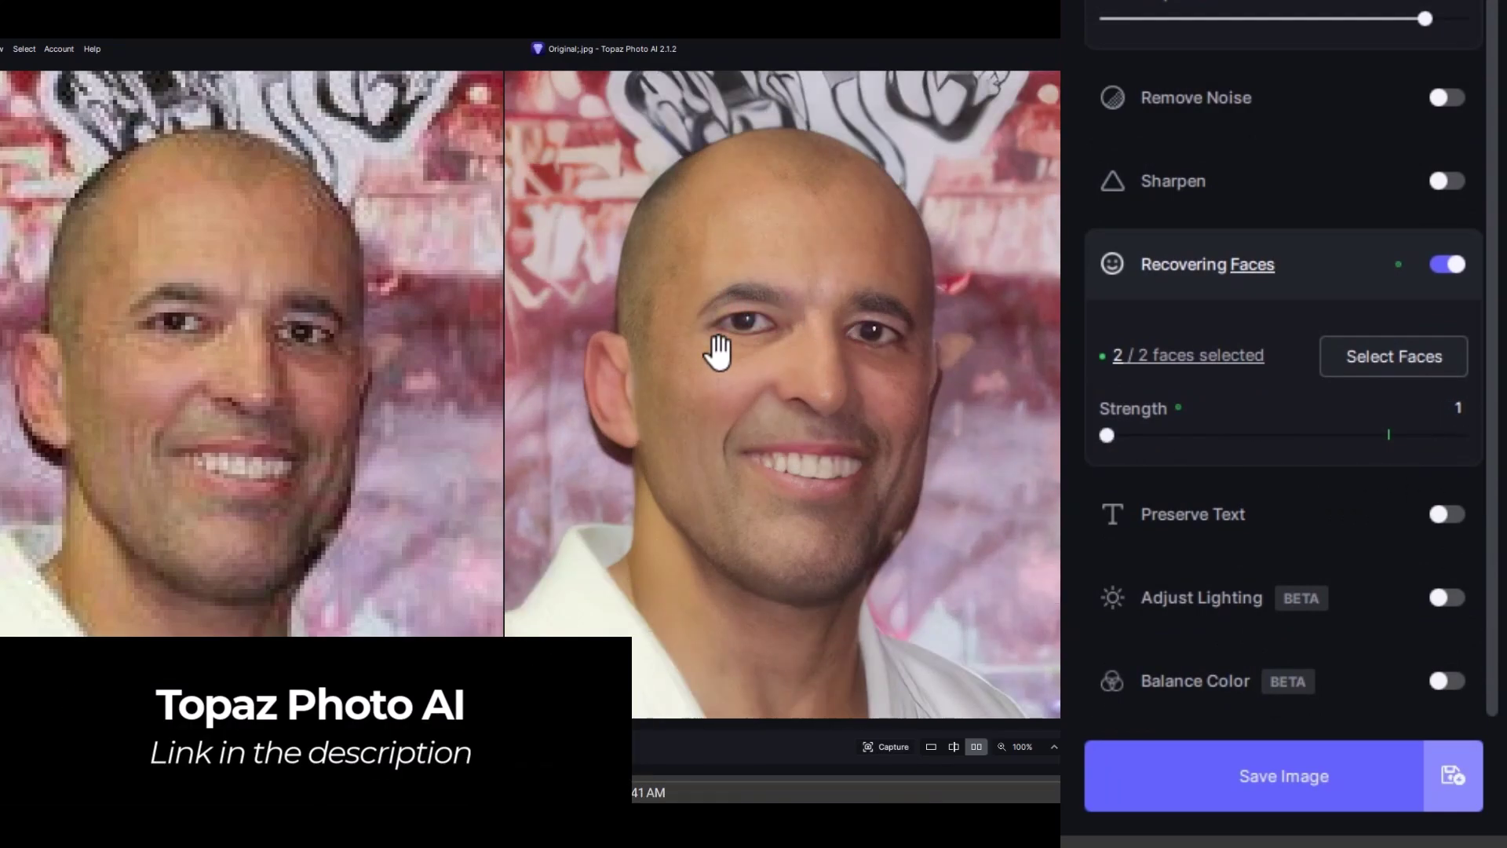
left_click_drag(1107, 437, 1382, 463)
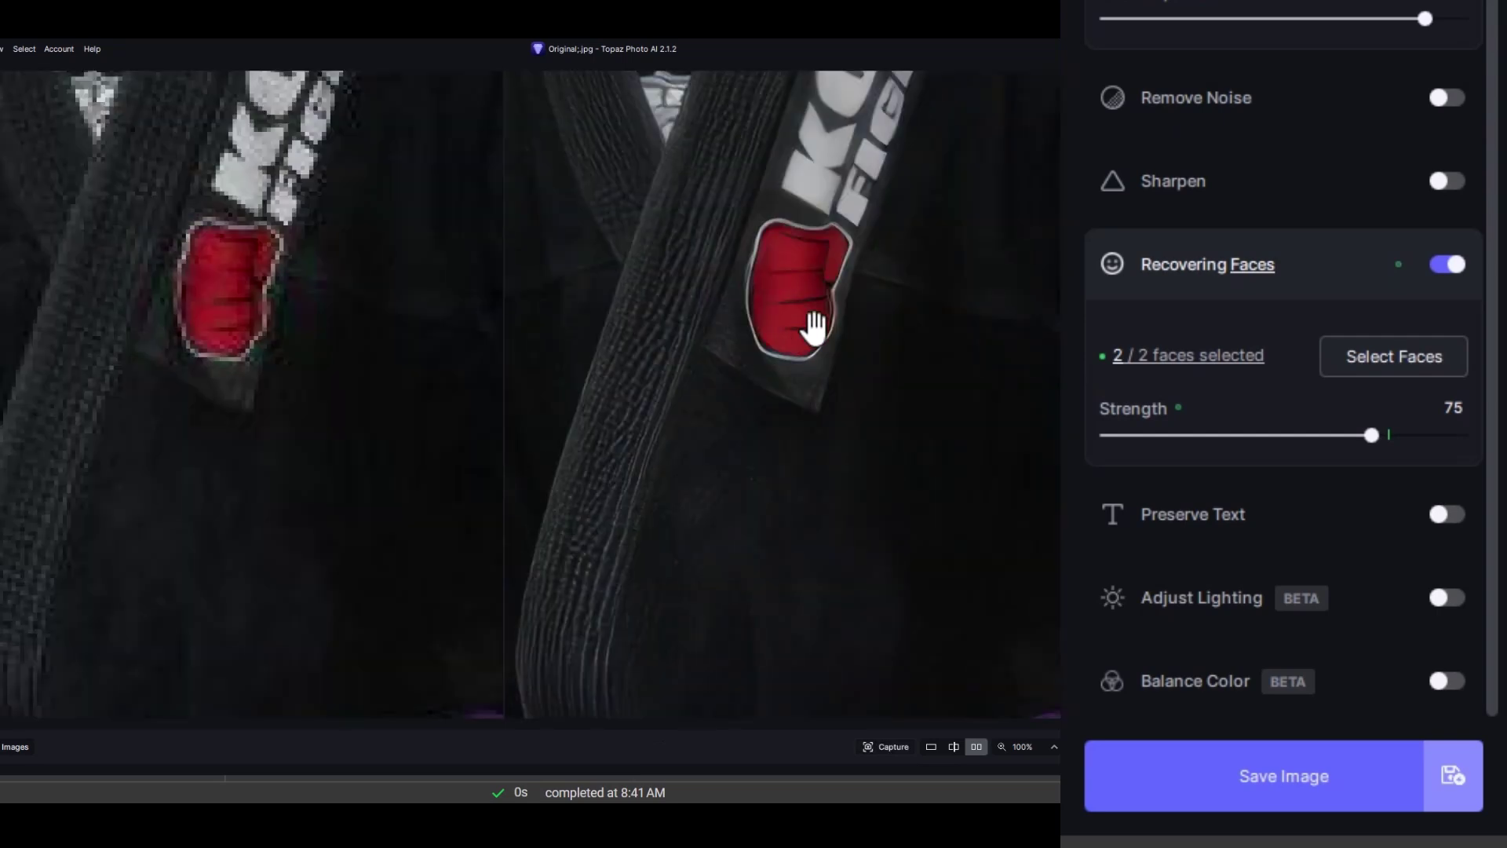
Pan the preview along the red gi lapel and up to the second man's face.
left_click_drag(835, 252, 736, 438)
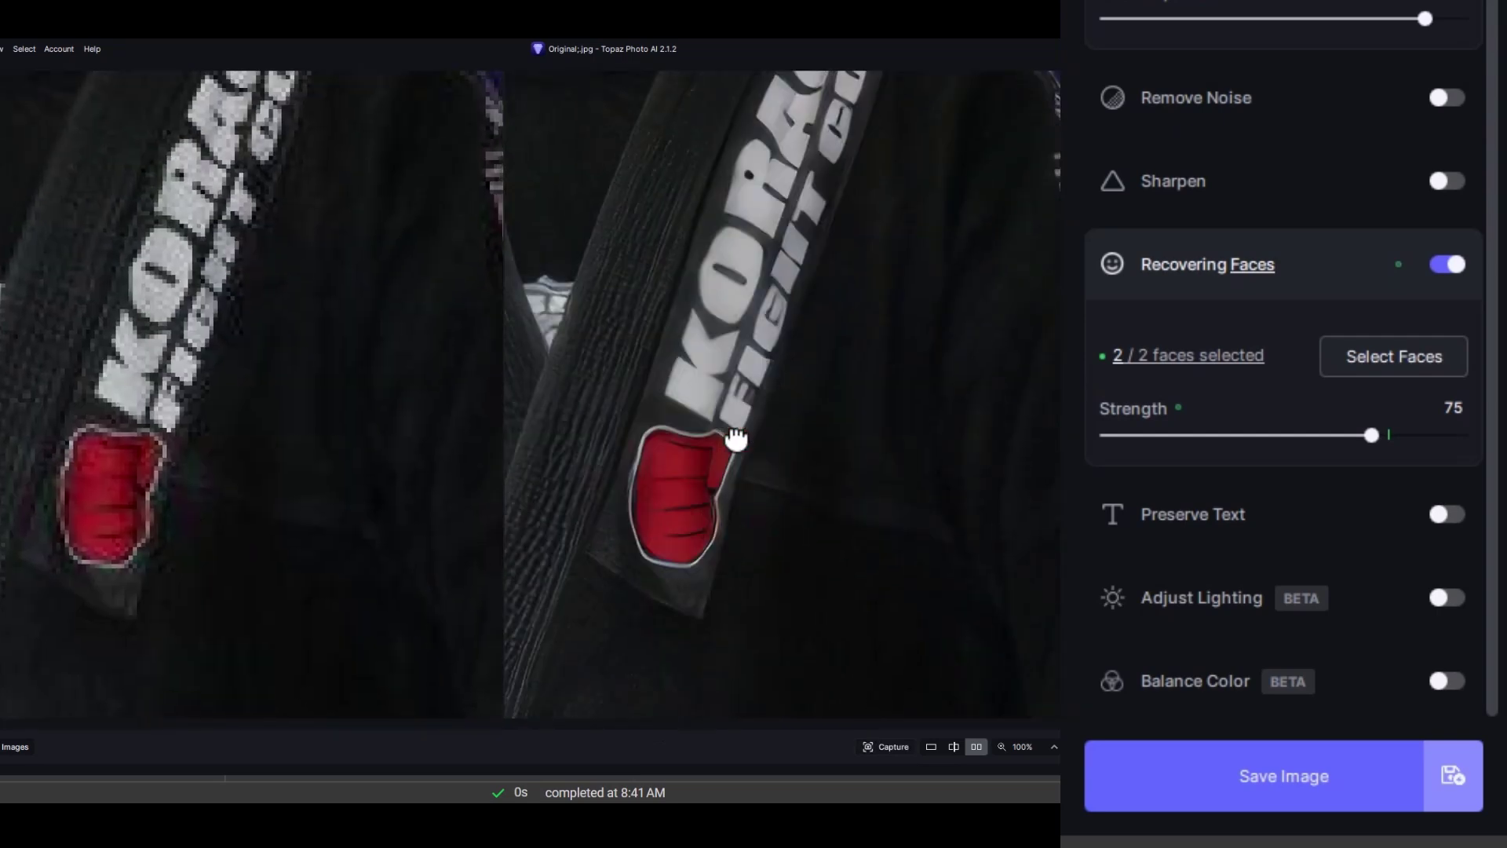
left_click_drag(741, 330, 696, 461)
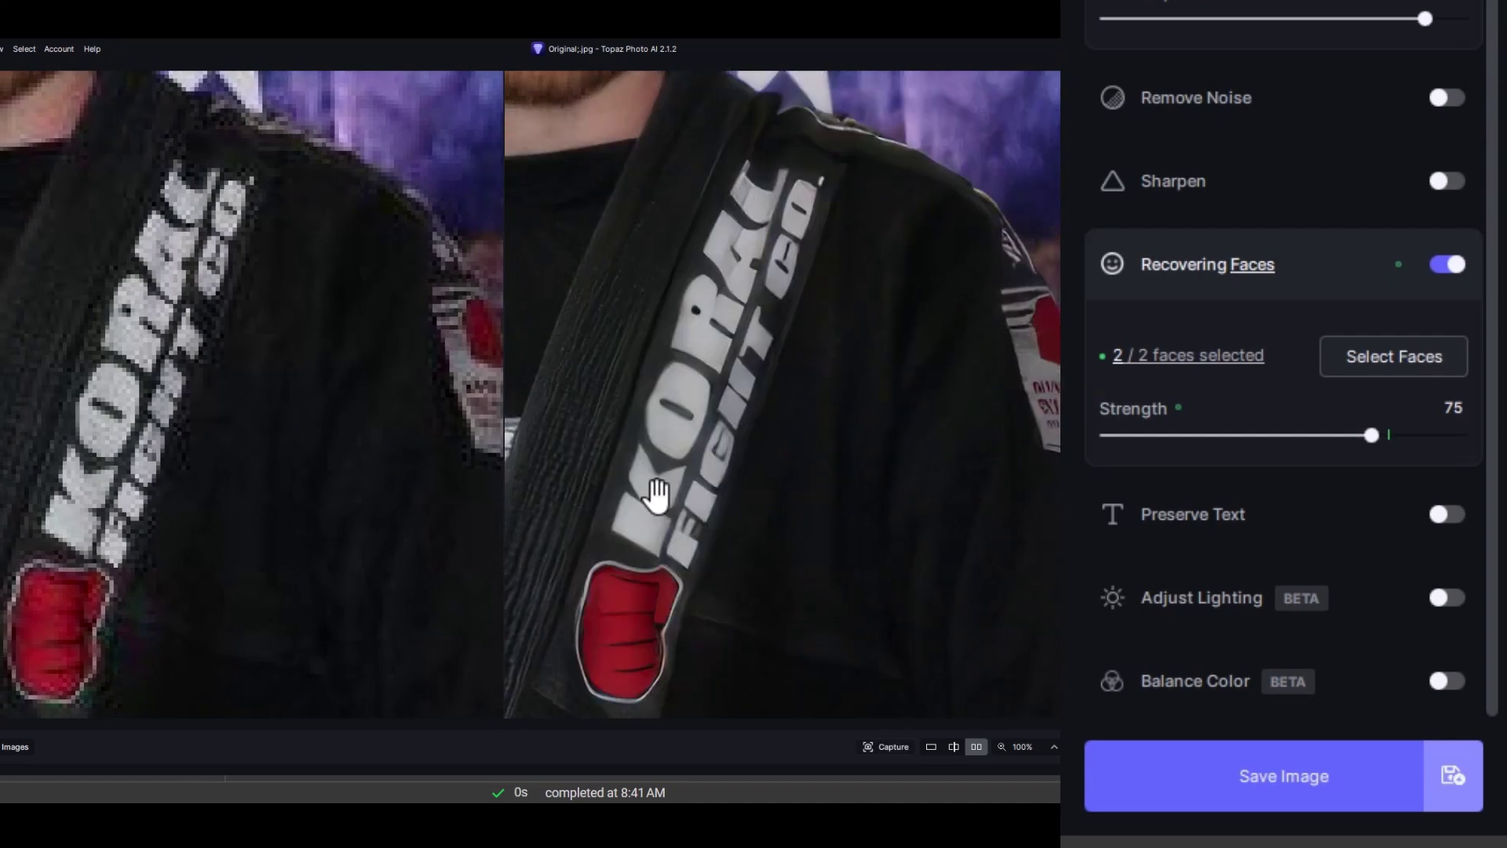
left_click_drag(884, 199, 707, 302)
left_click_drag(427, 387, 376, 634)
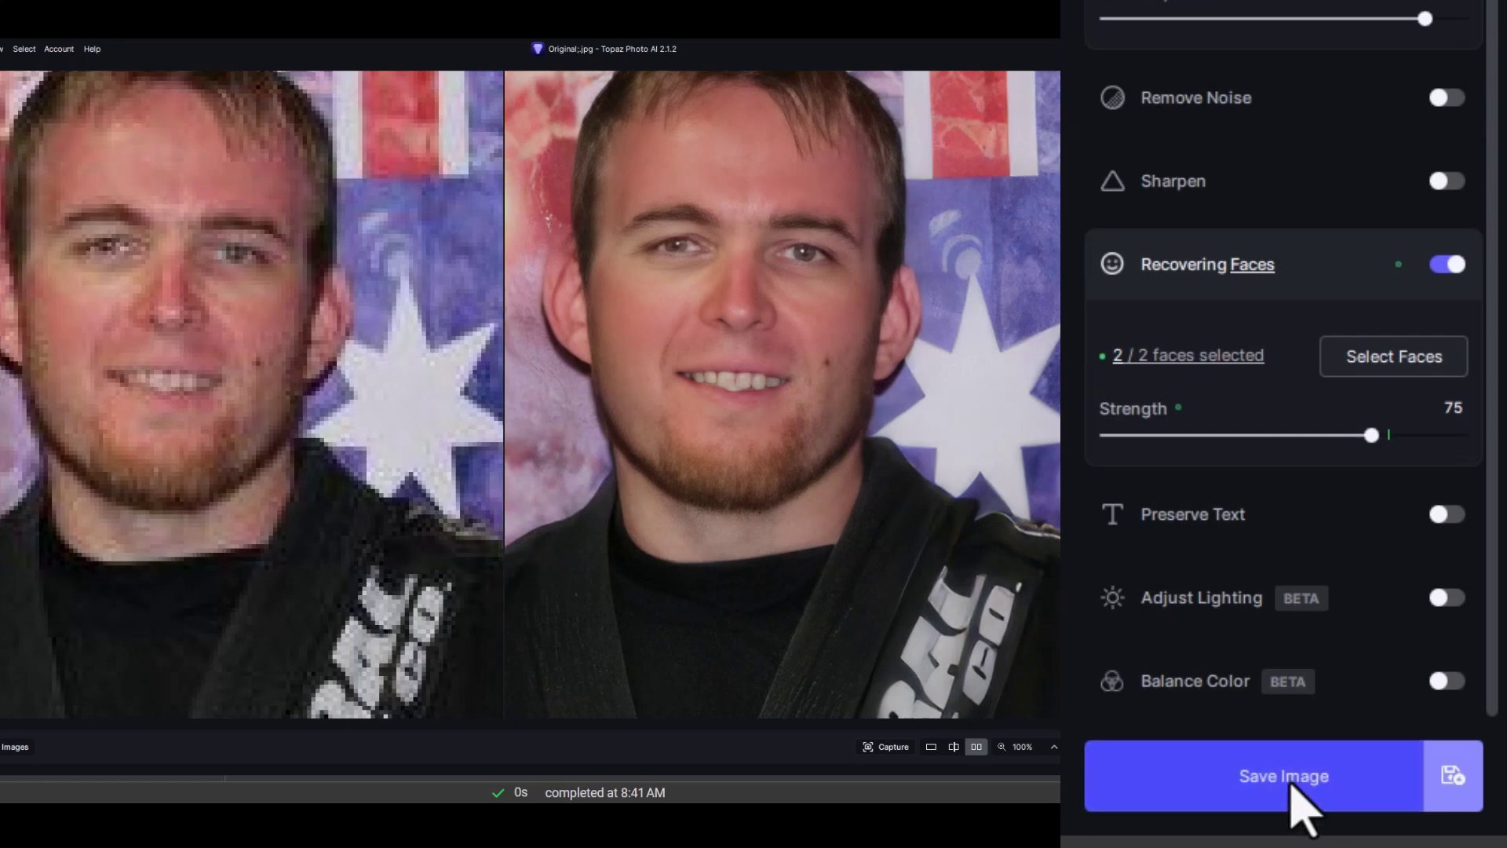
Save the upscaled image as a JPEG with suffix -TOPAZ at quality 91.
left_click(1283, 806)
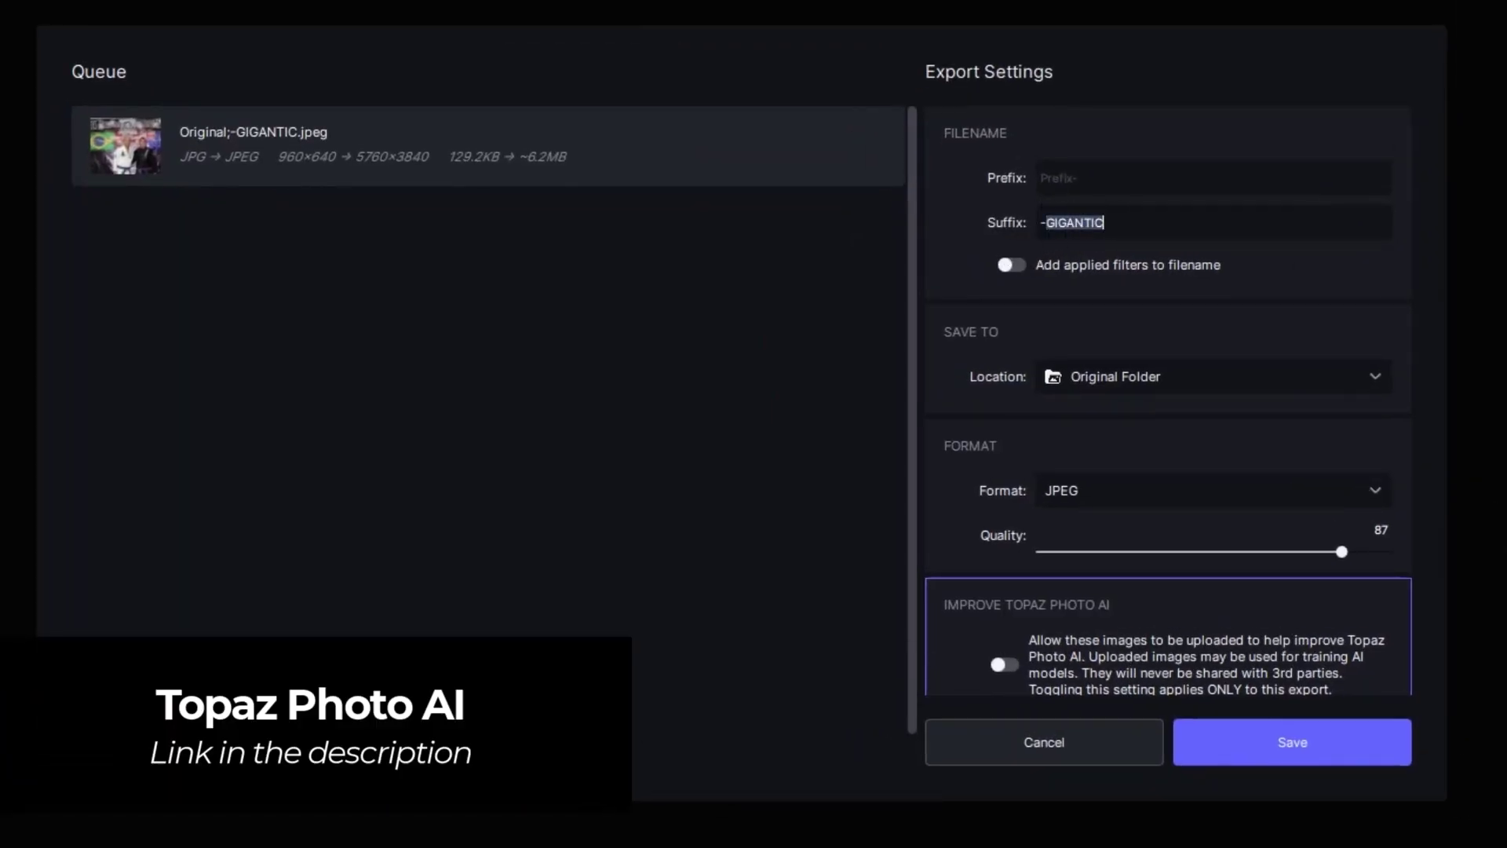
type("TOPAZ")
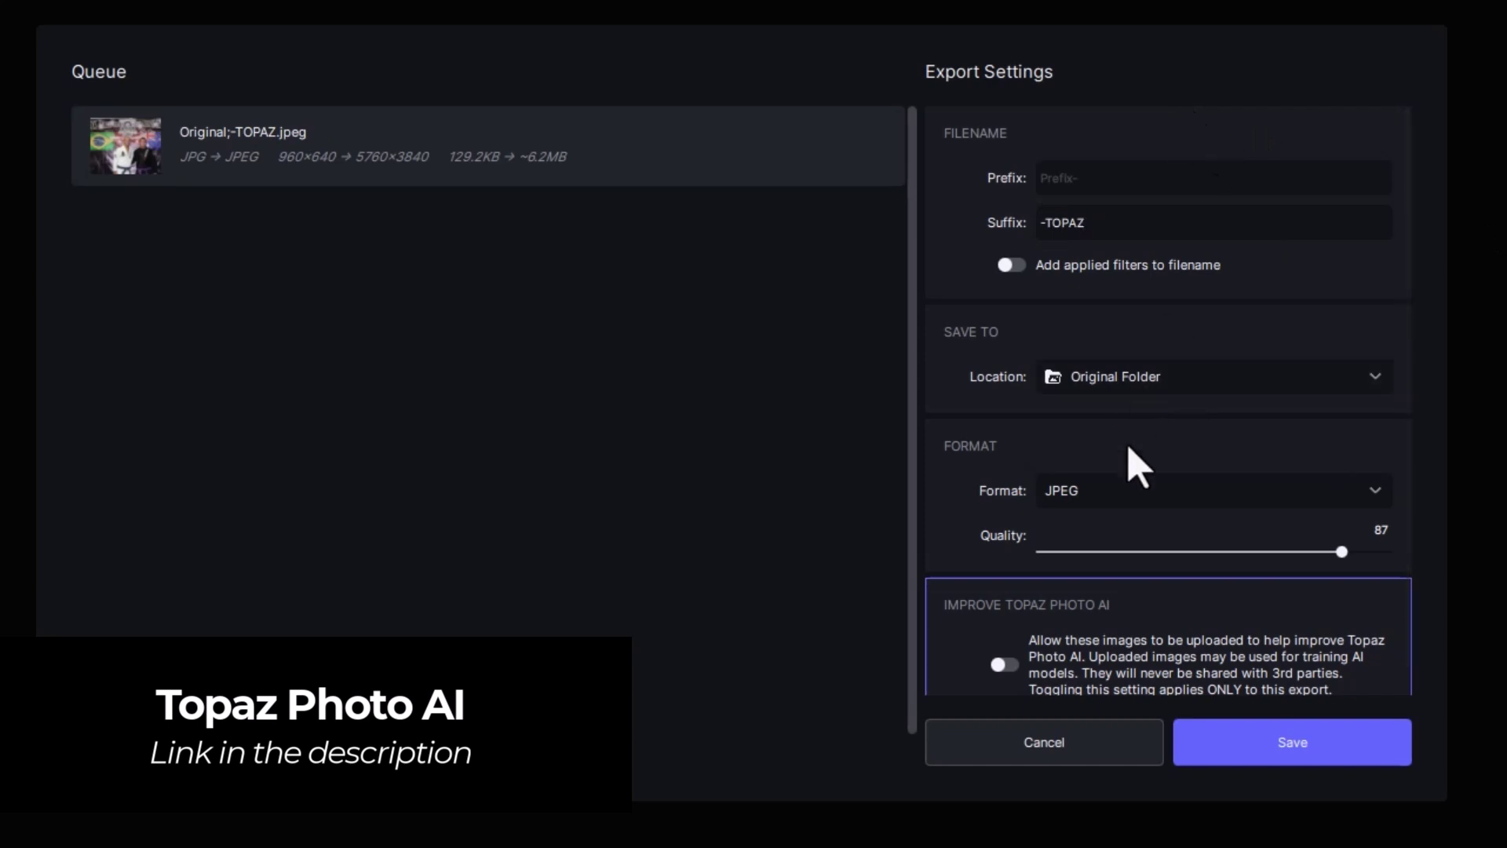
left_click(1358, 552)
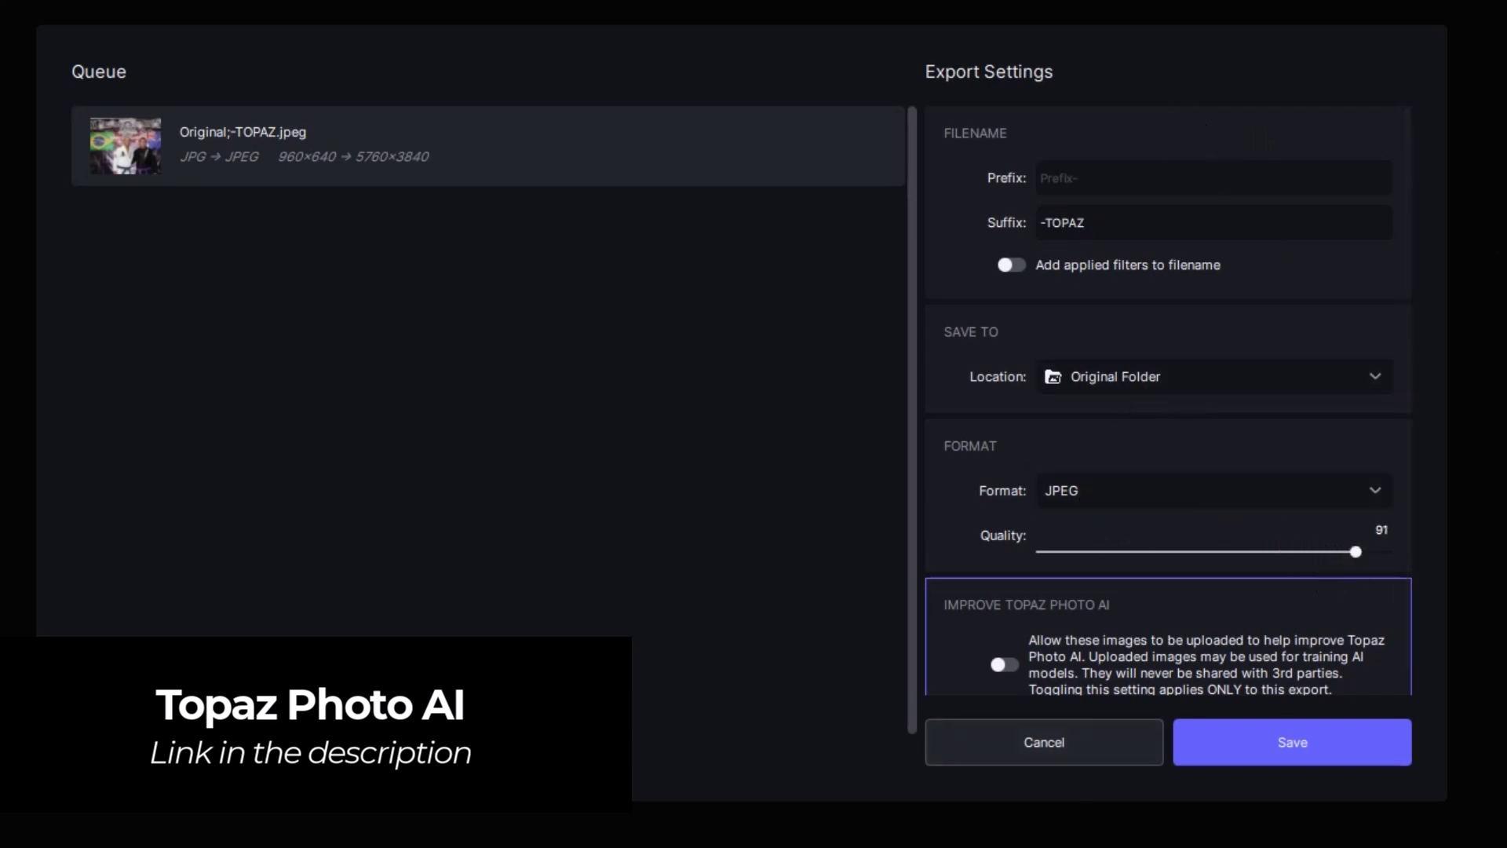
left_click(1322, 756)
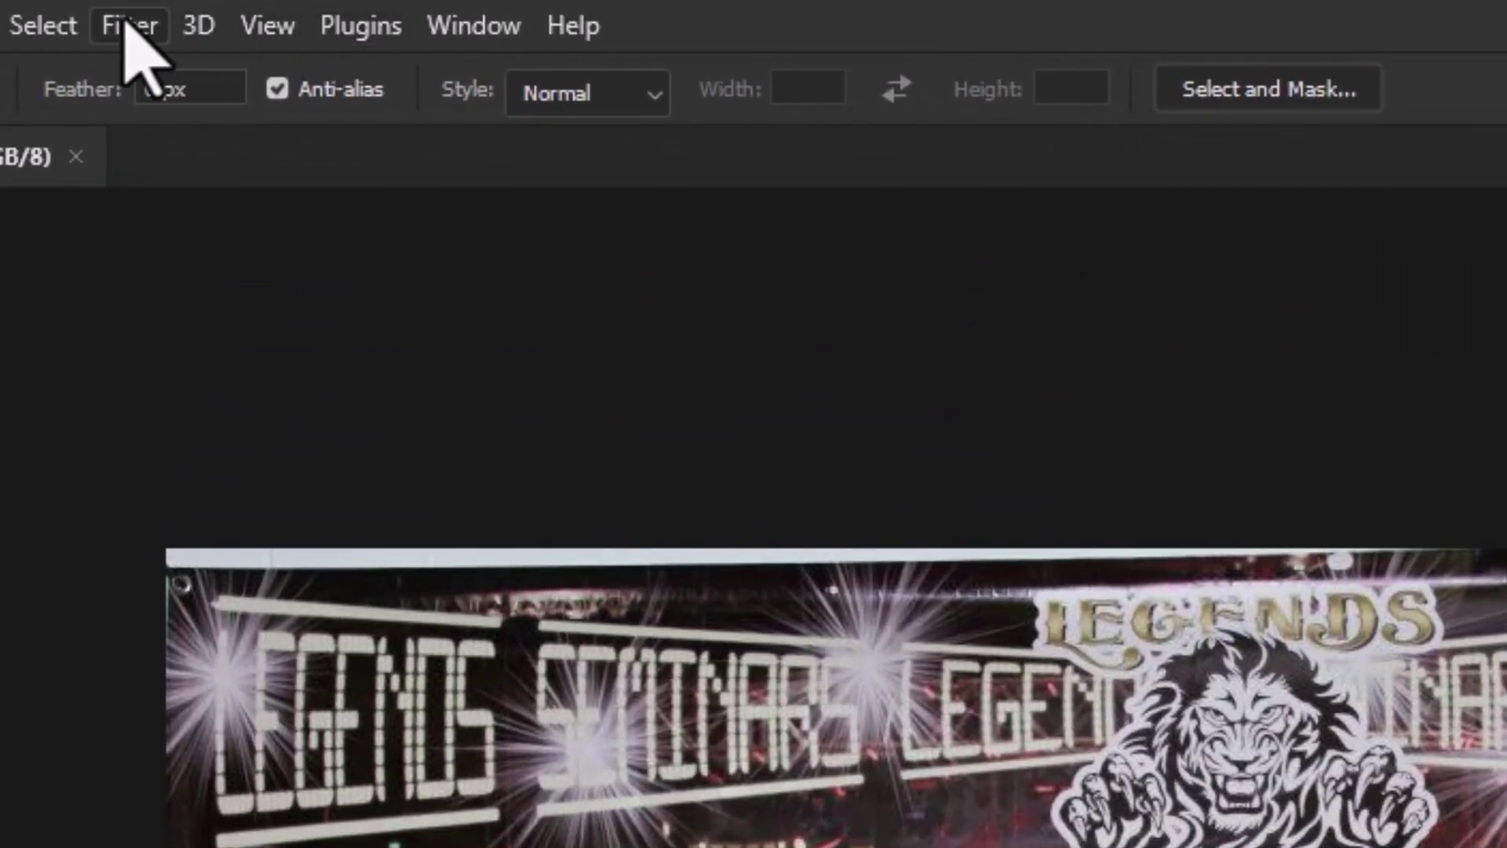
Enable the Super Zoom neural filter at 6x with Enhance face details, outputting to a new document.
left_click(130, 28)
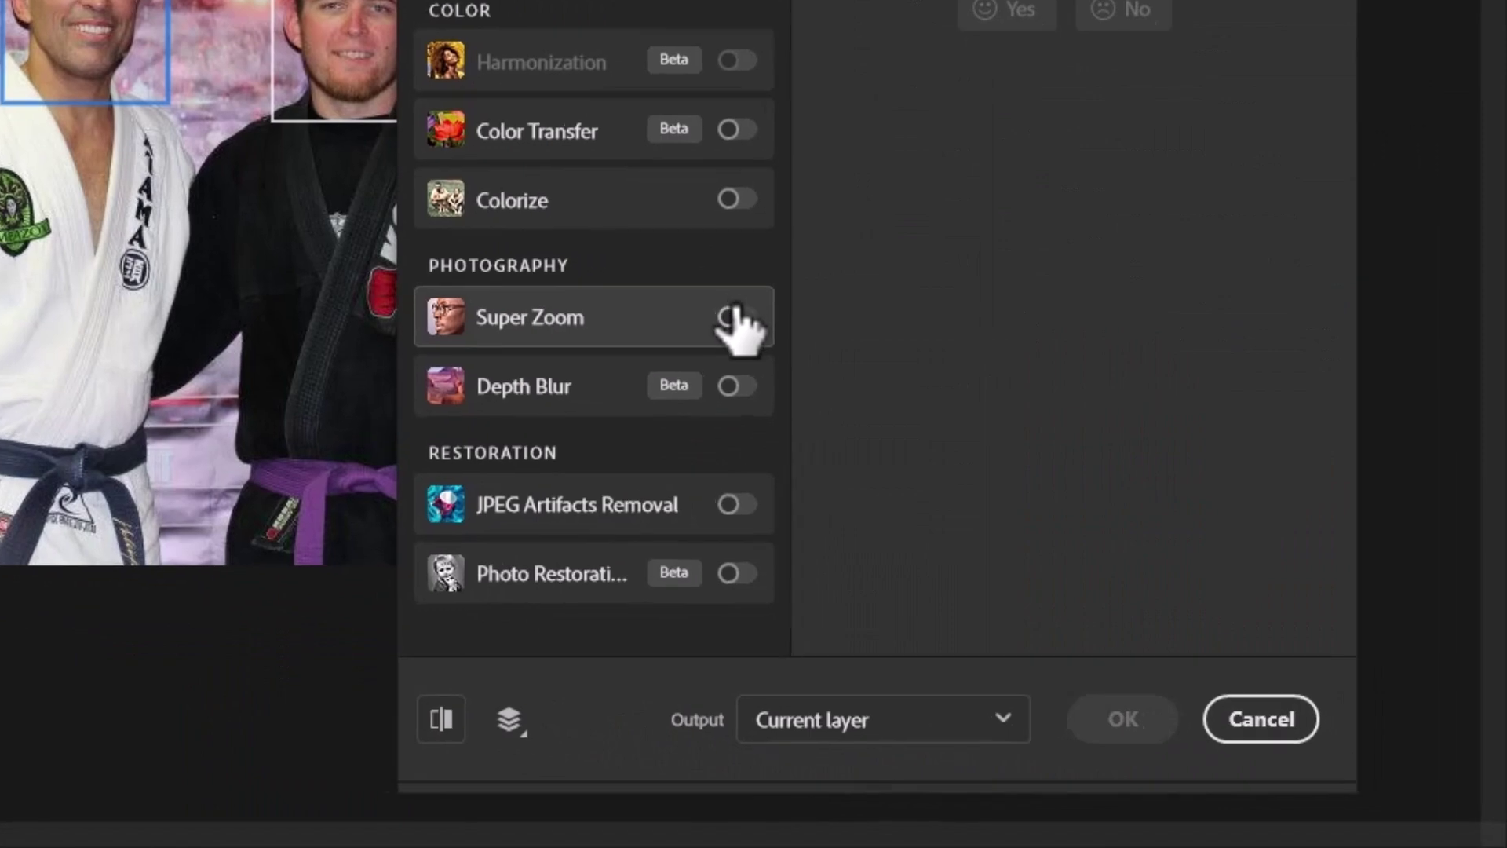
left_click(730, 317)
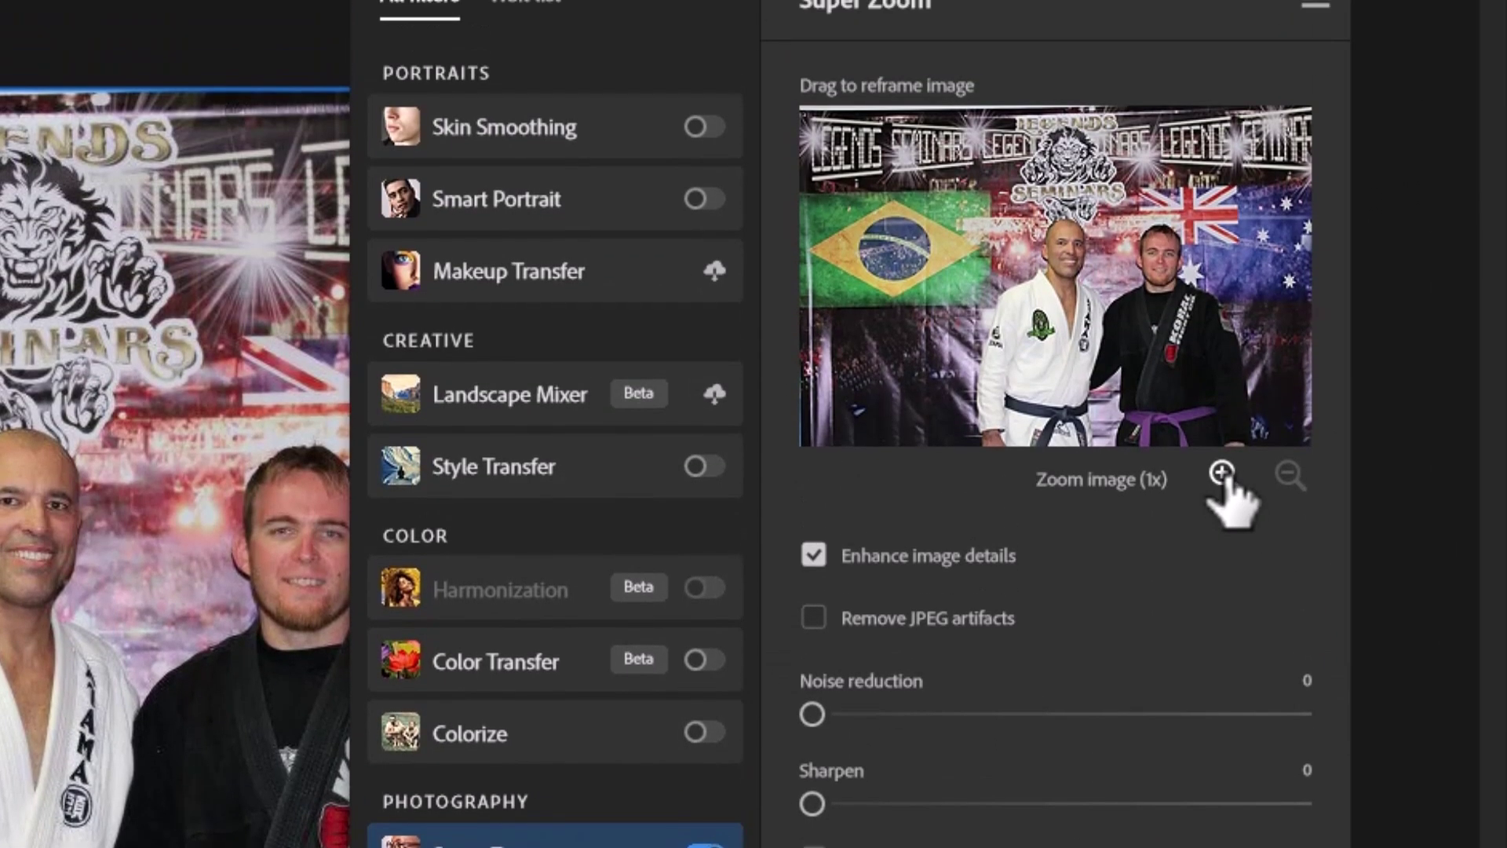
left_click(1224, 267)
left_click(1221, 473)
left_click(1221, 473)
left_click(1221, 473)
left_click(1221, 474)
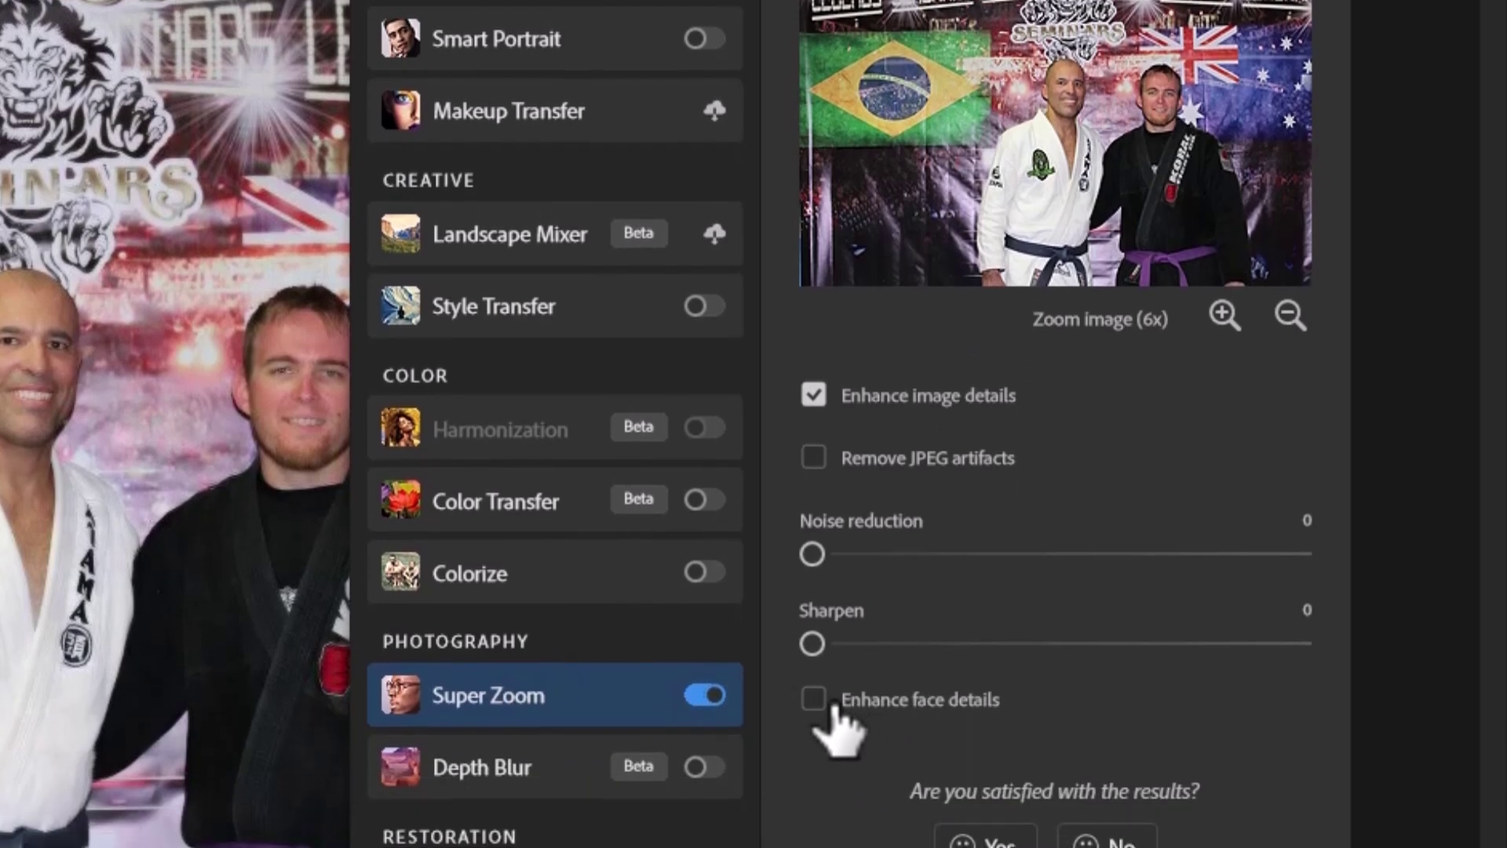
left_click(818, 707)
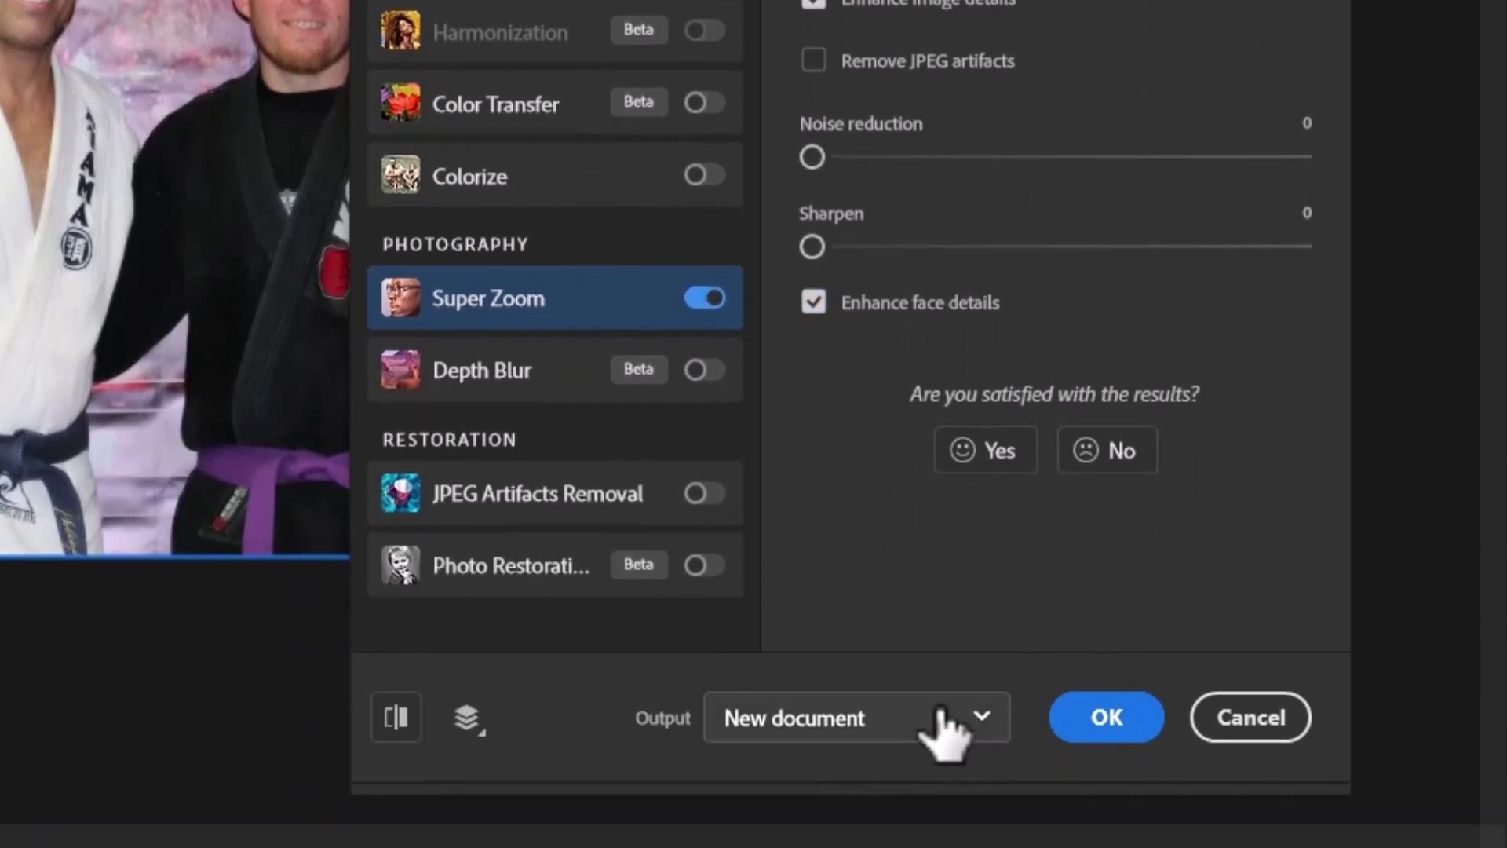
left_click(950, 718)
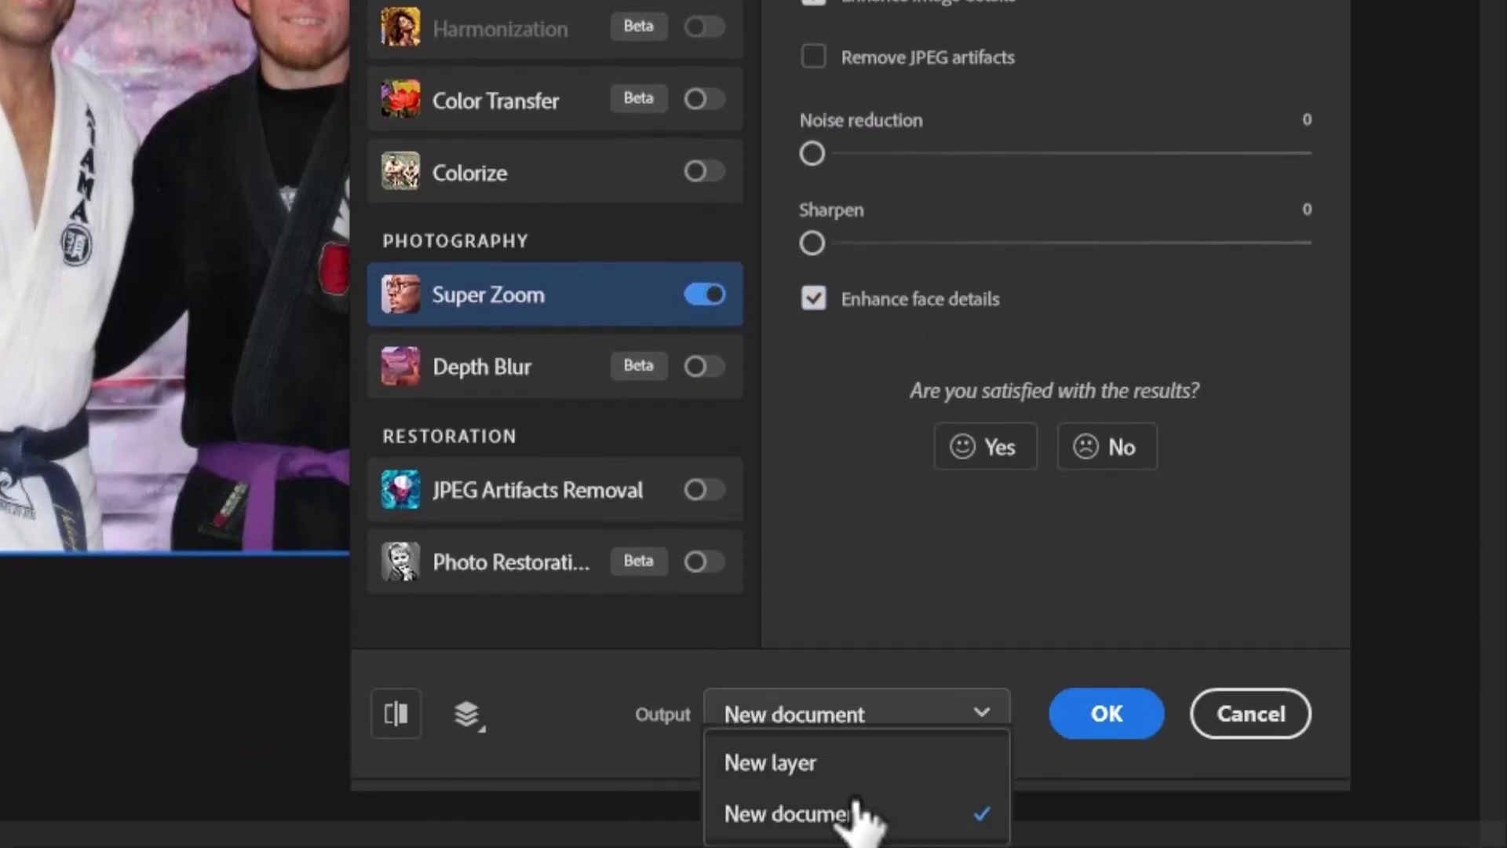
left_click(821, 820)
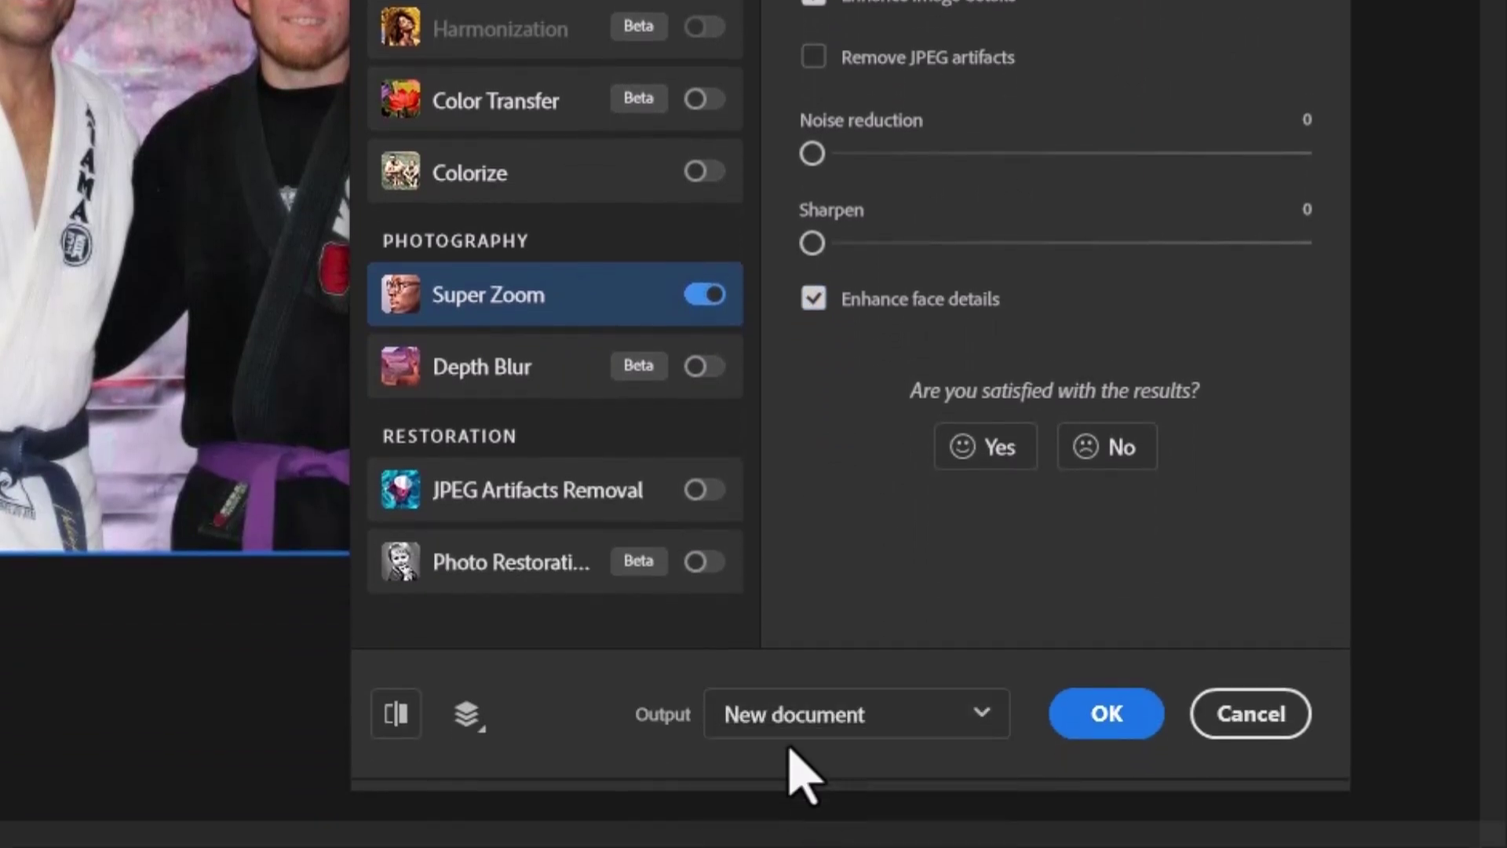
Apply Super Zoom as a new document and inspect both men's faces.
left_click(1107, 713)
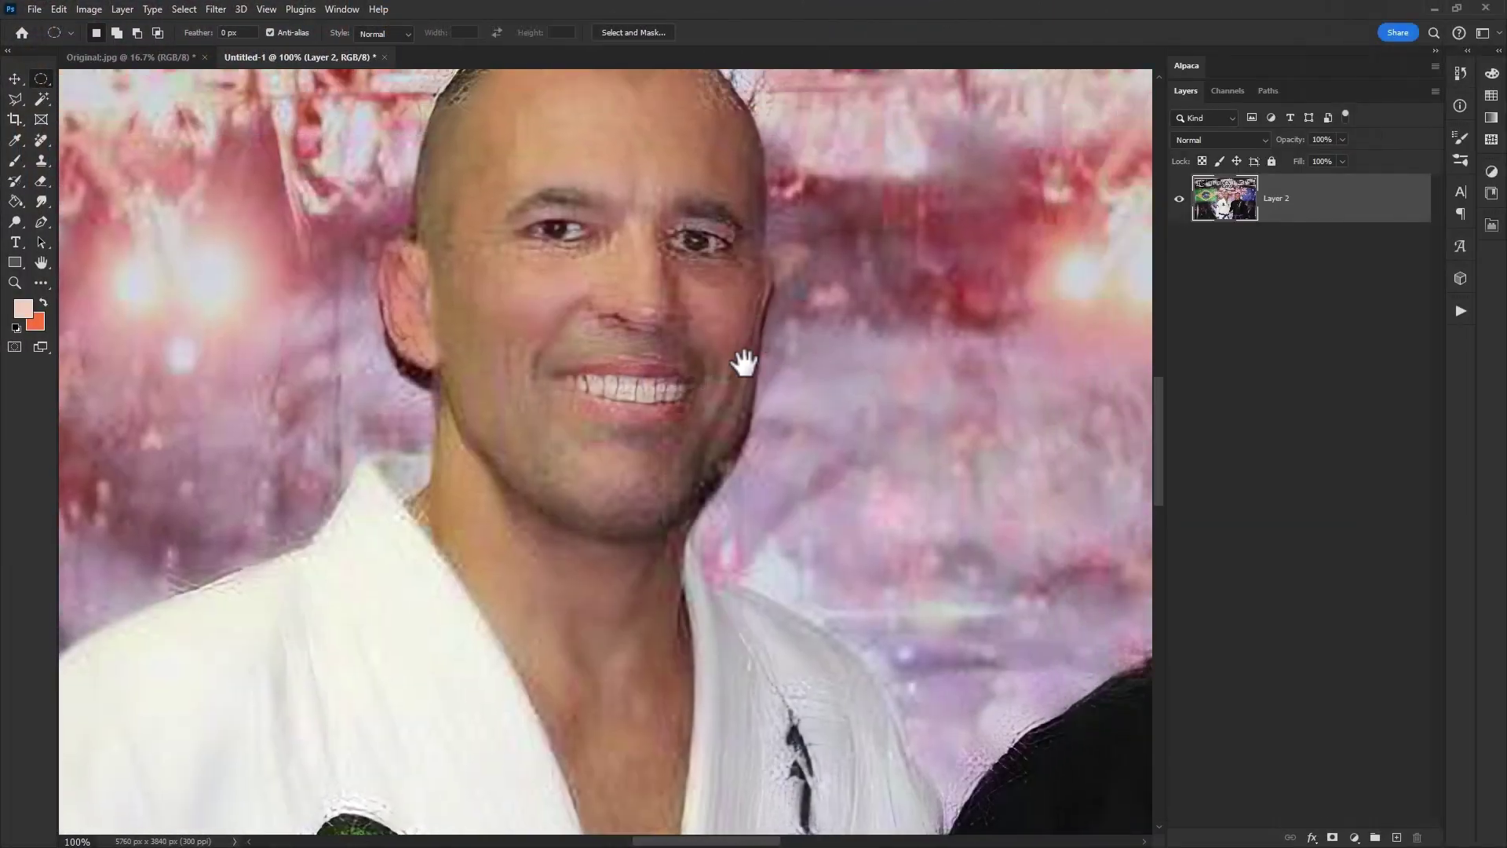
left_click_drag(743, 363, 589, 387)
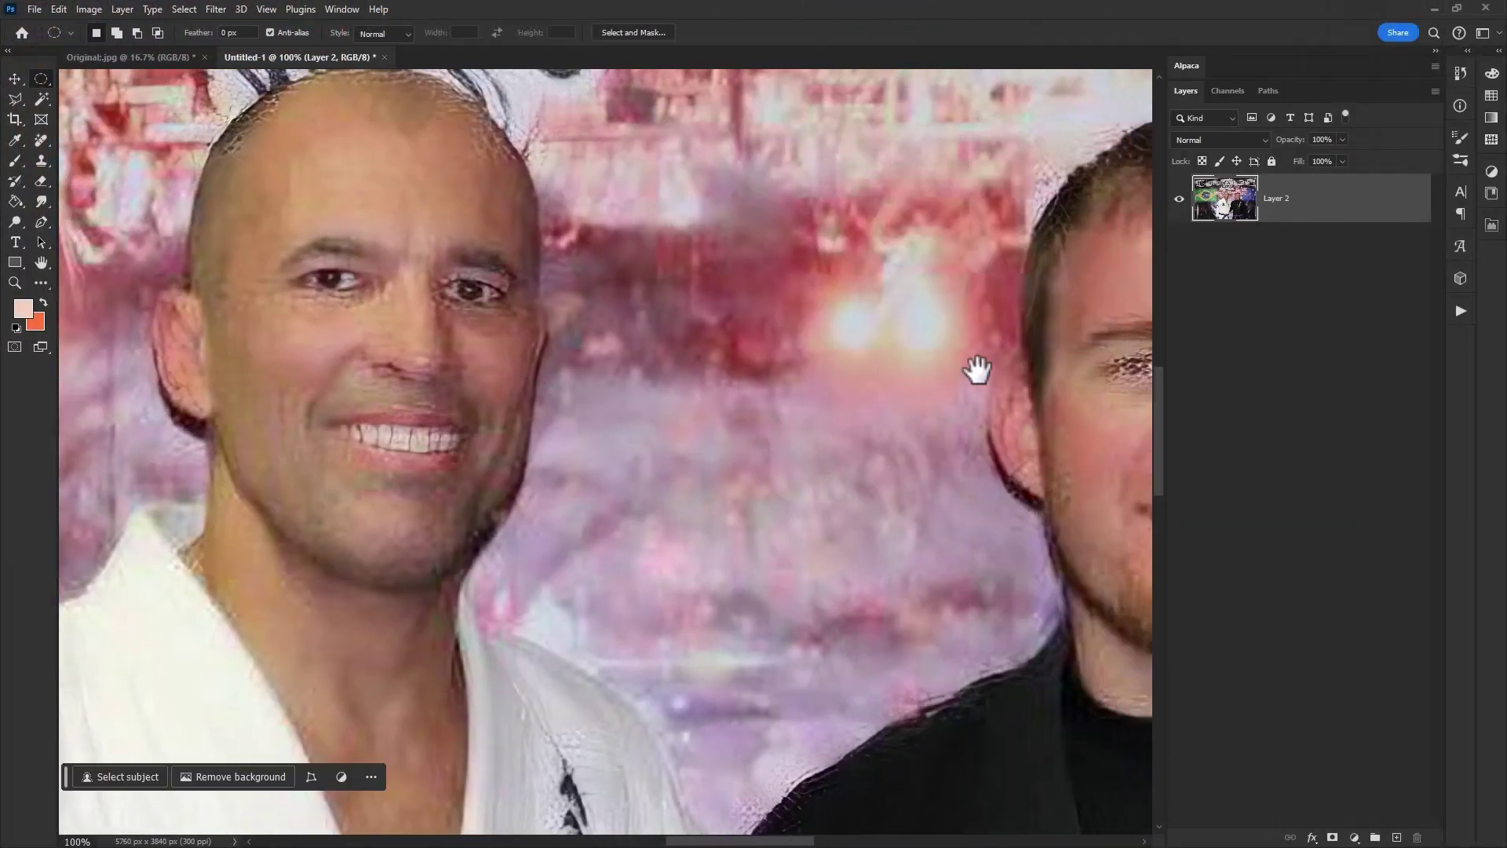
left_click_drag(968, 369, 599, 357)
scroll(511, 370, "down", 3)
left_click_drag(511, 370, 848, 373)
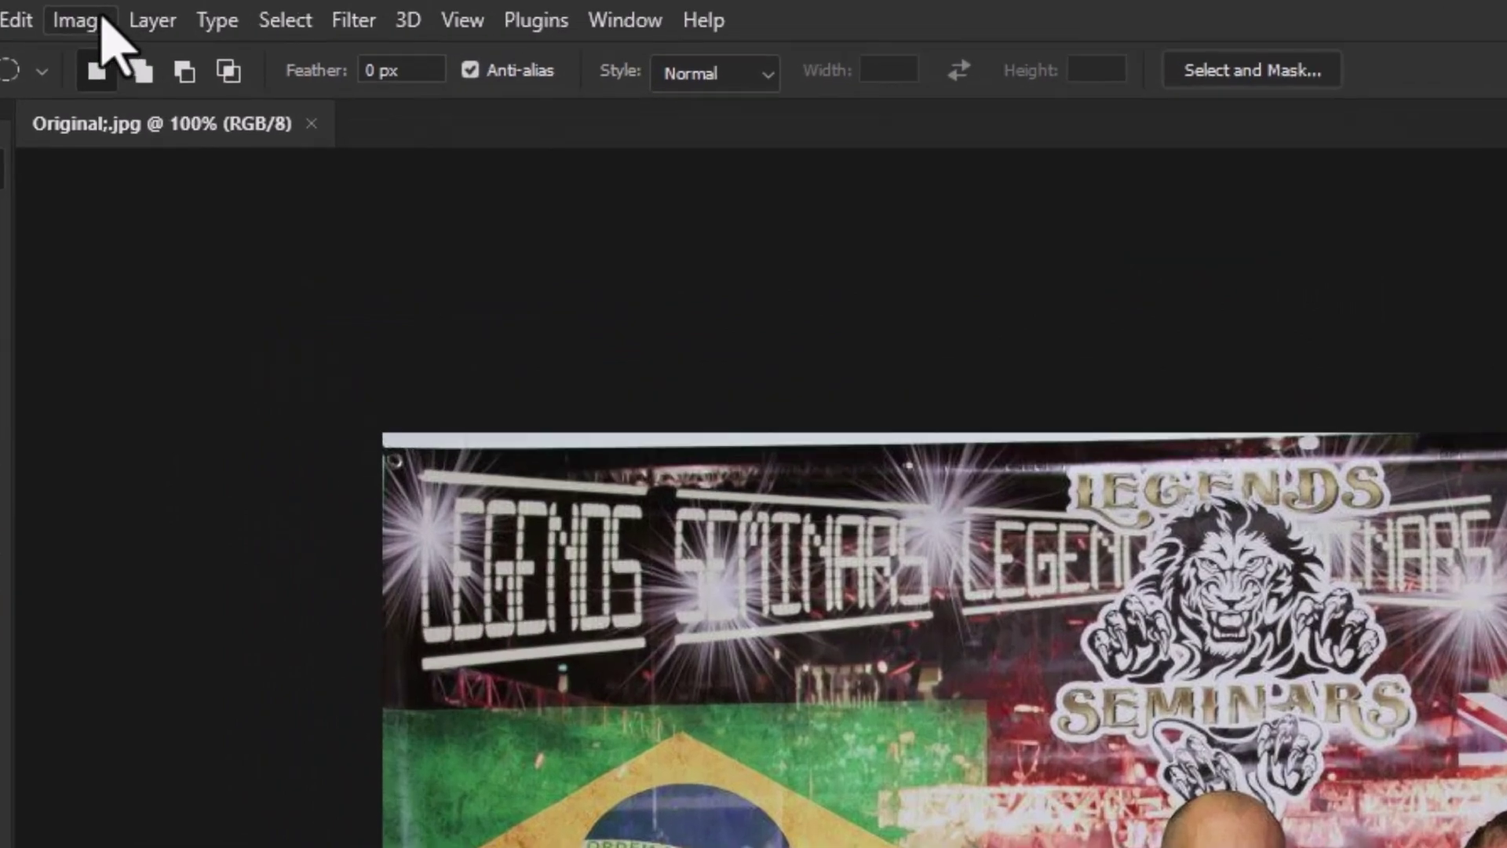
Resize the image to 600% in Image Size, giving 5760 × 3840 px.
left_click(89, 9)
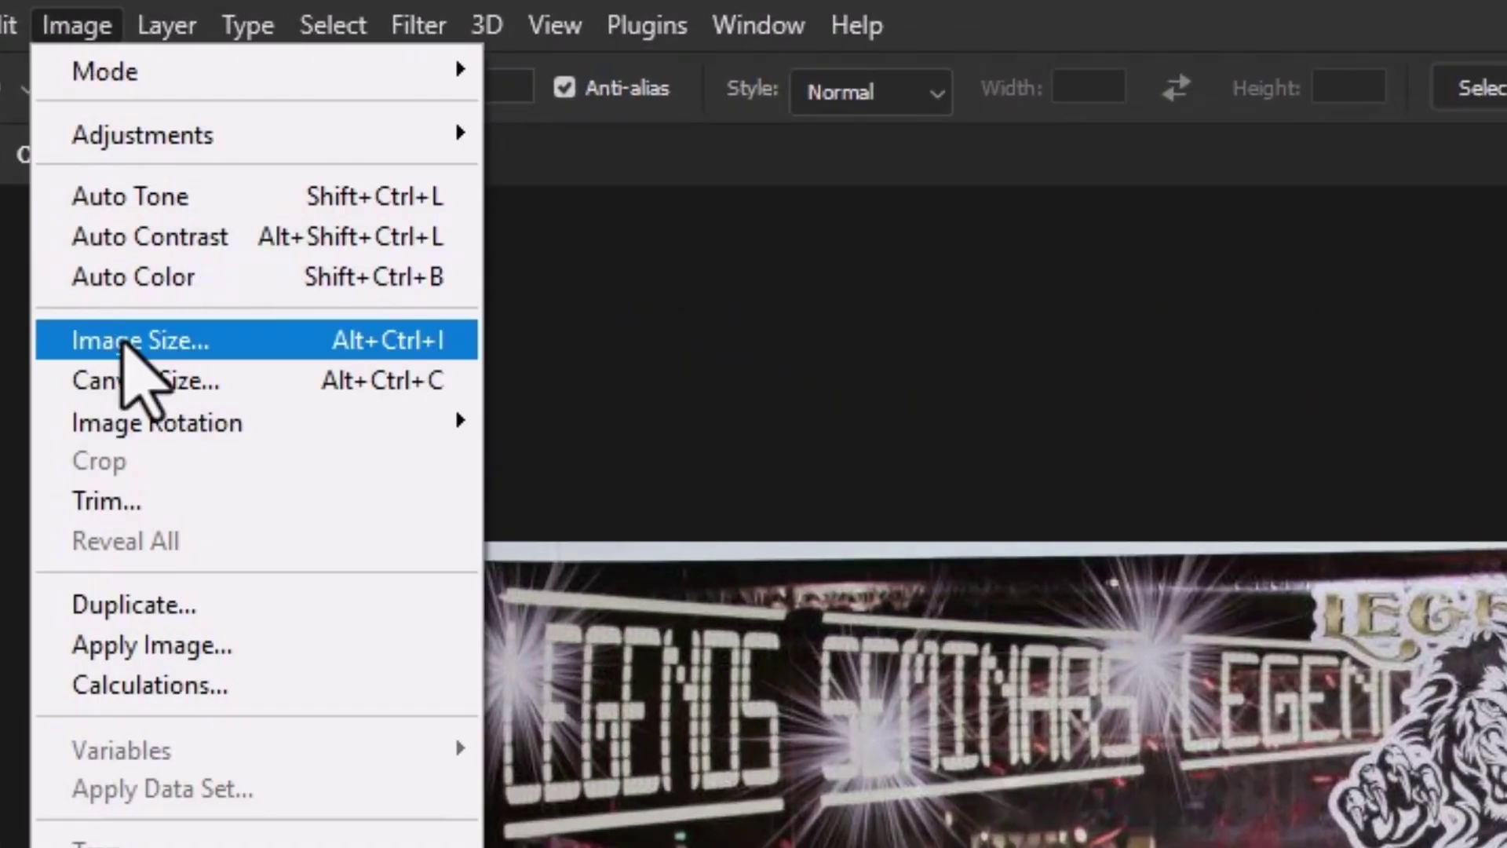
left_click(123, 343)
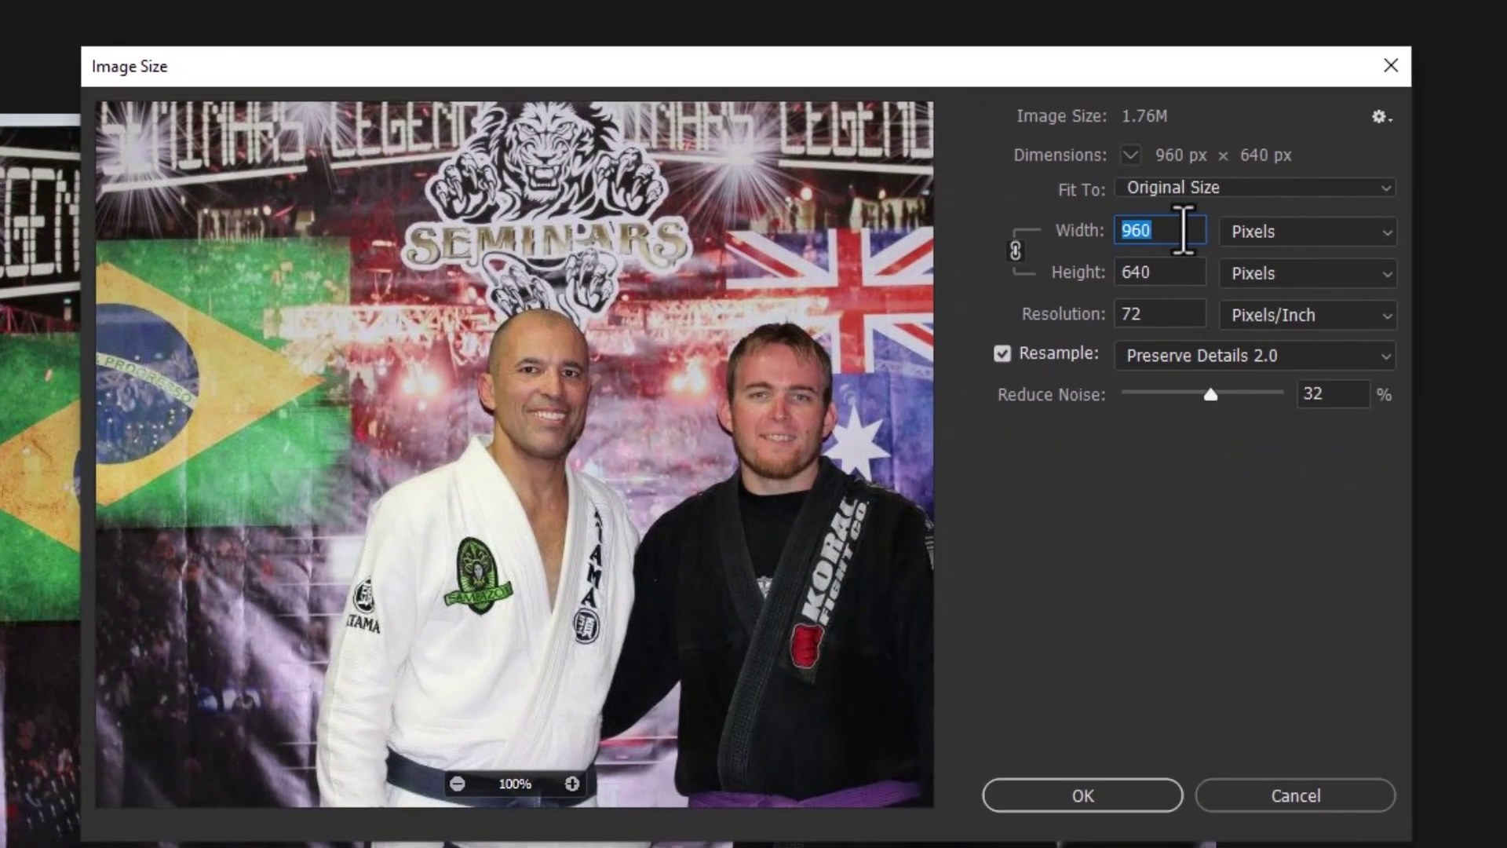
left_click(1251, 232)
left_click(1272, 253)
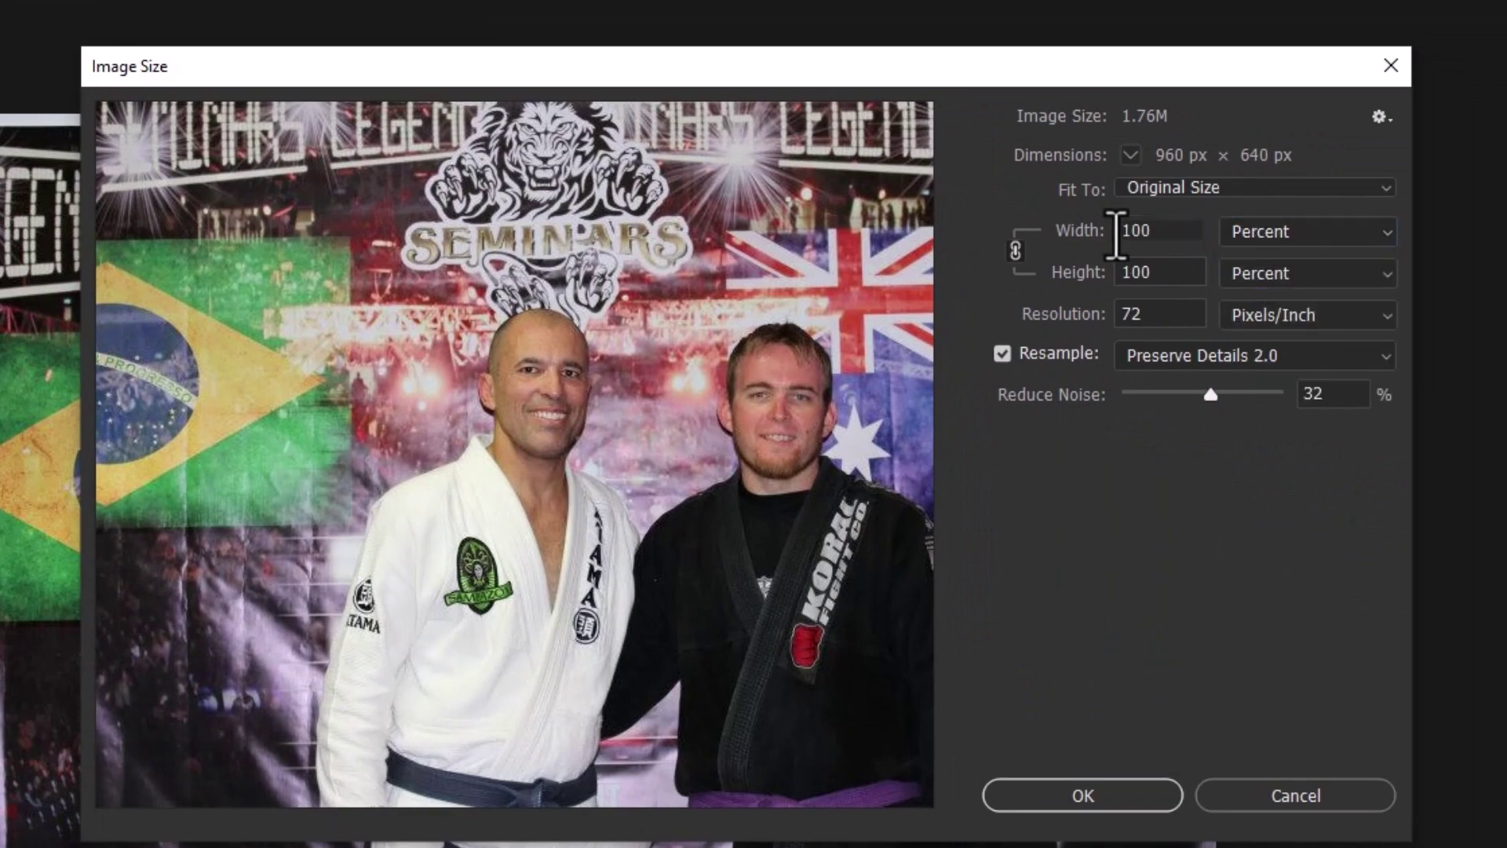
type("600")
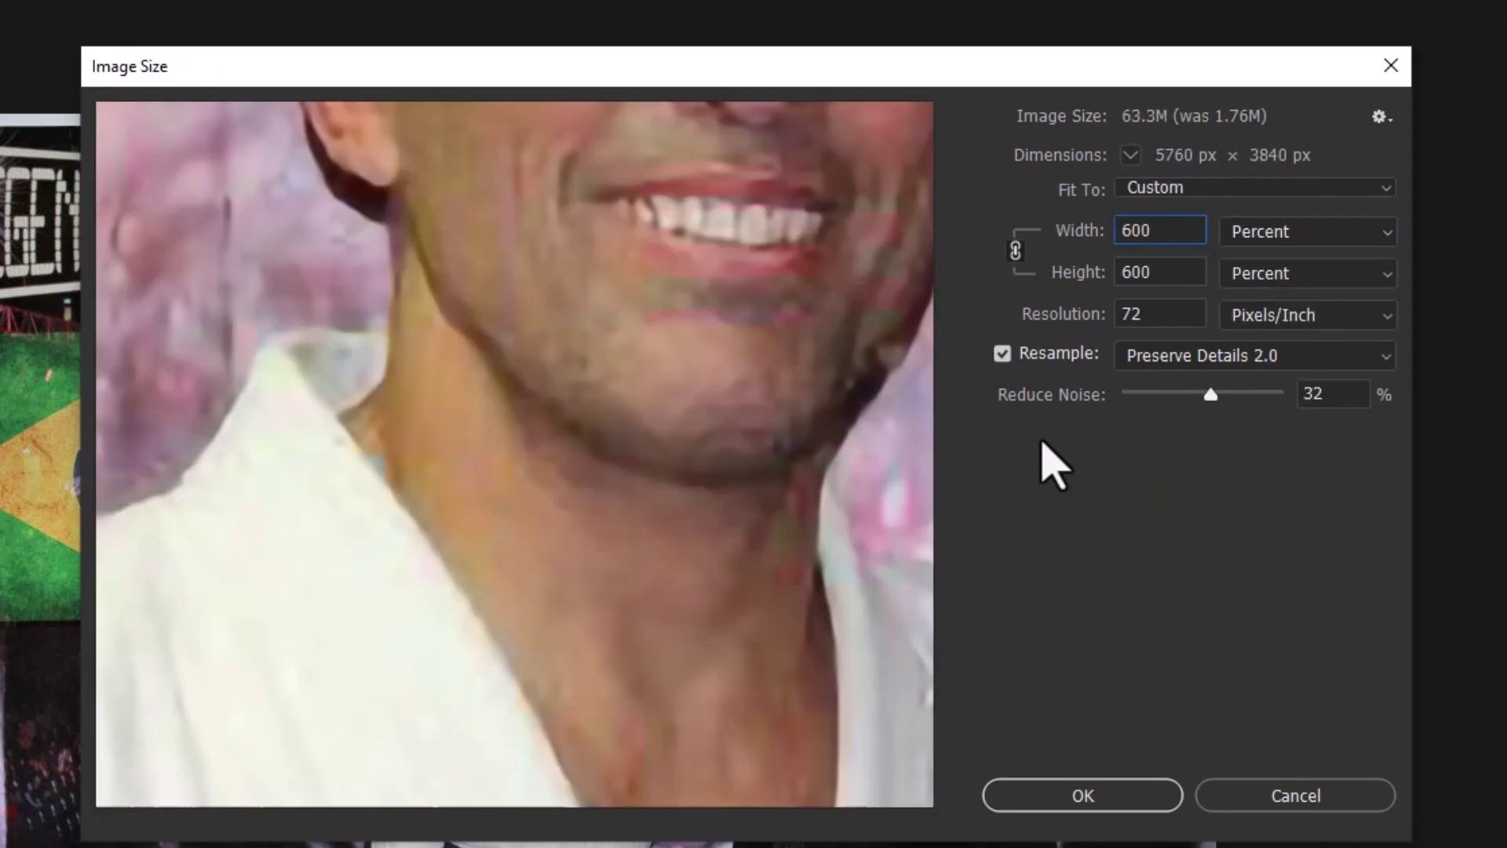
left_click(1091, 801)
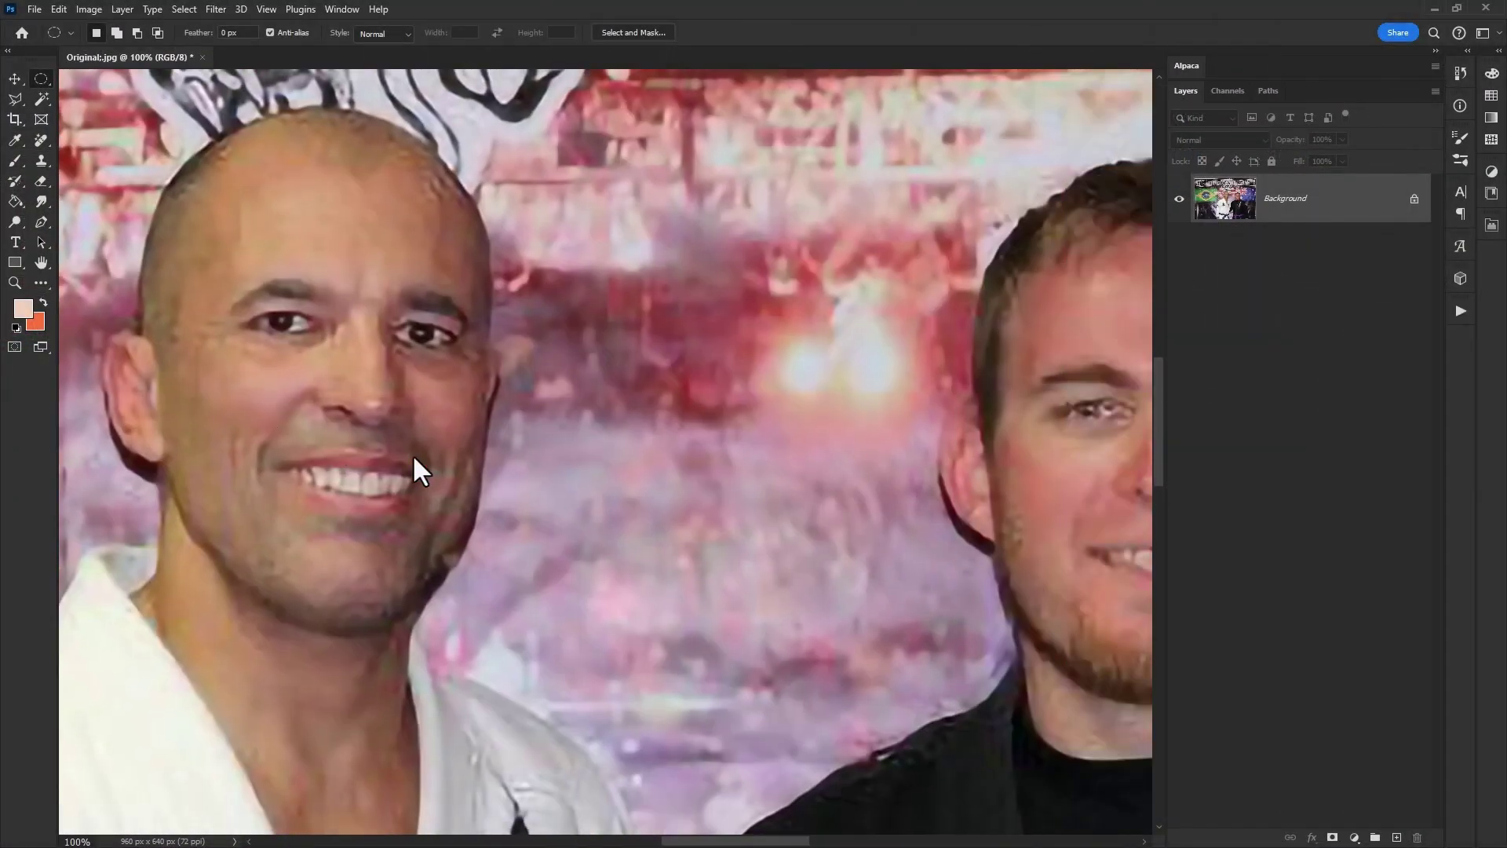
Apply the Photo Restoration neural filter with Enhance face 88 and Photo enhancement 89.
scroll(577, 390, "down", 3)
scroll(709, 402, "right", 1)
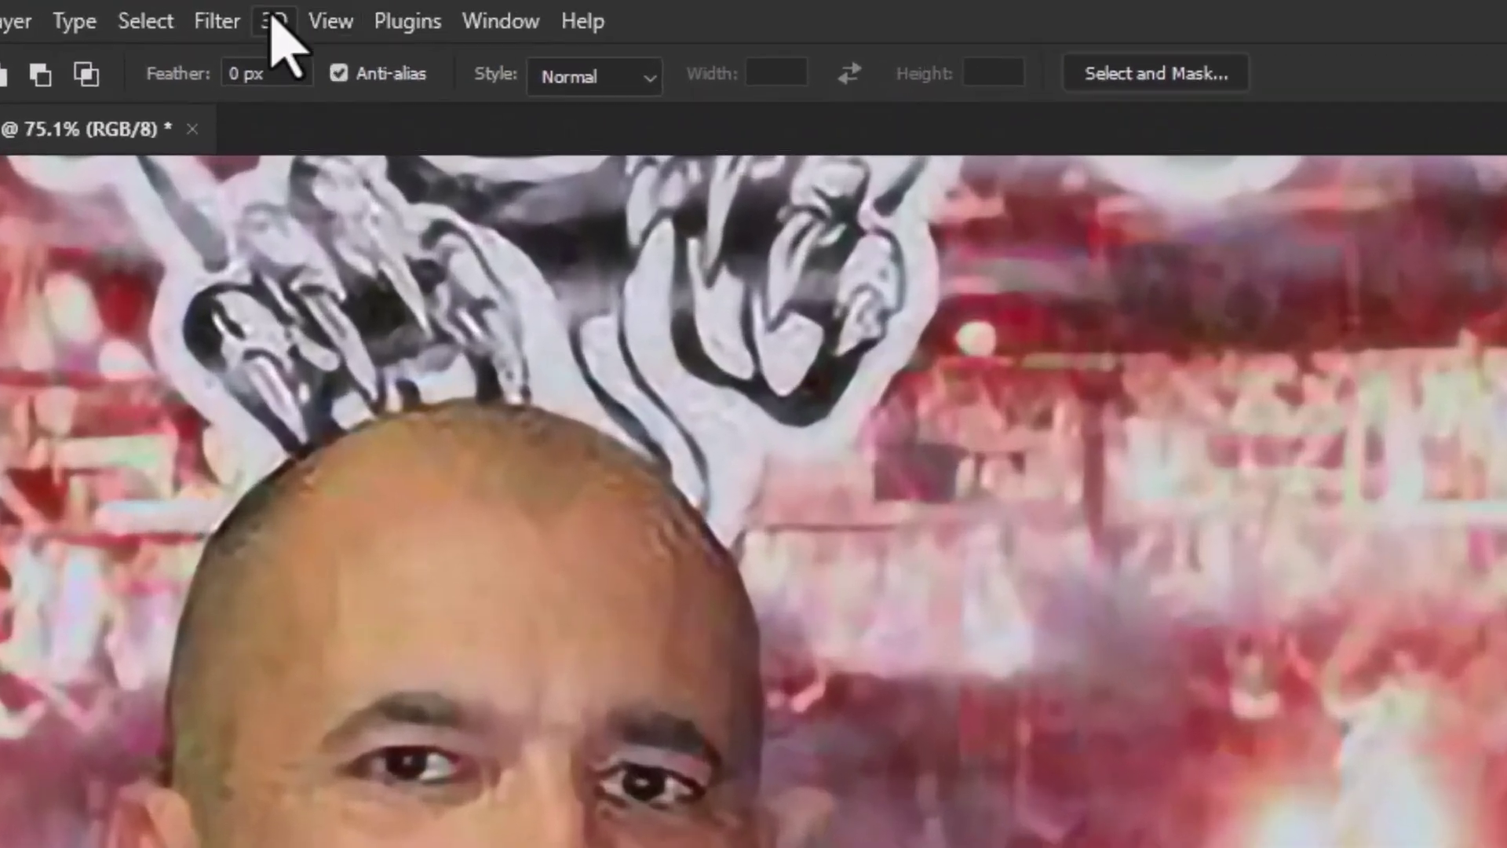
left_click(216, 9)
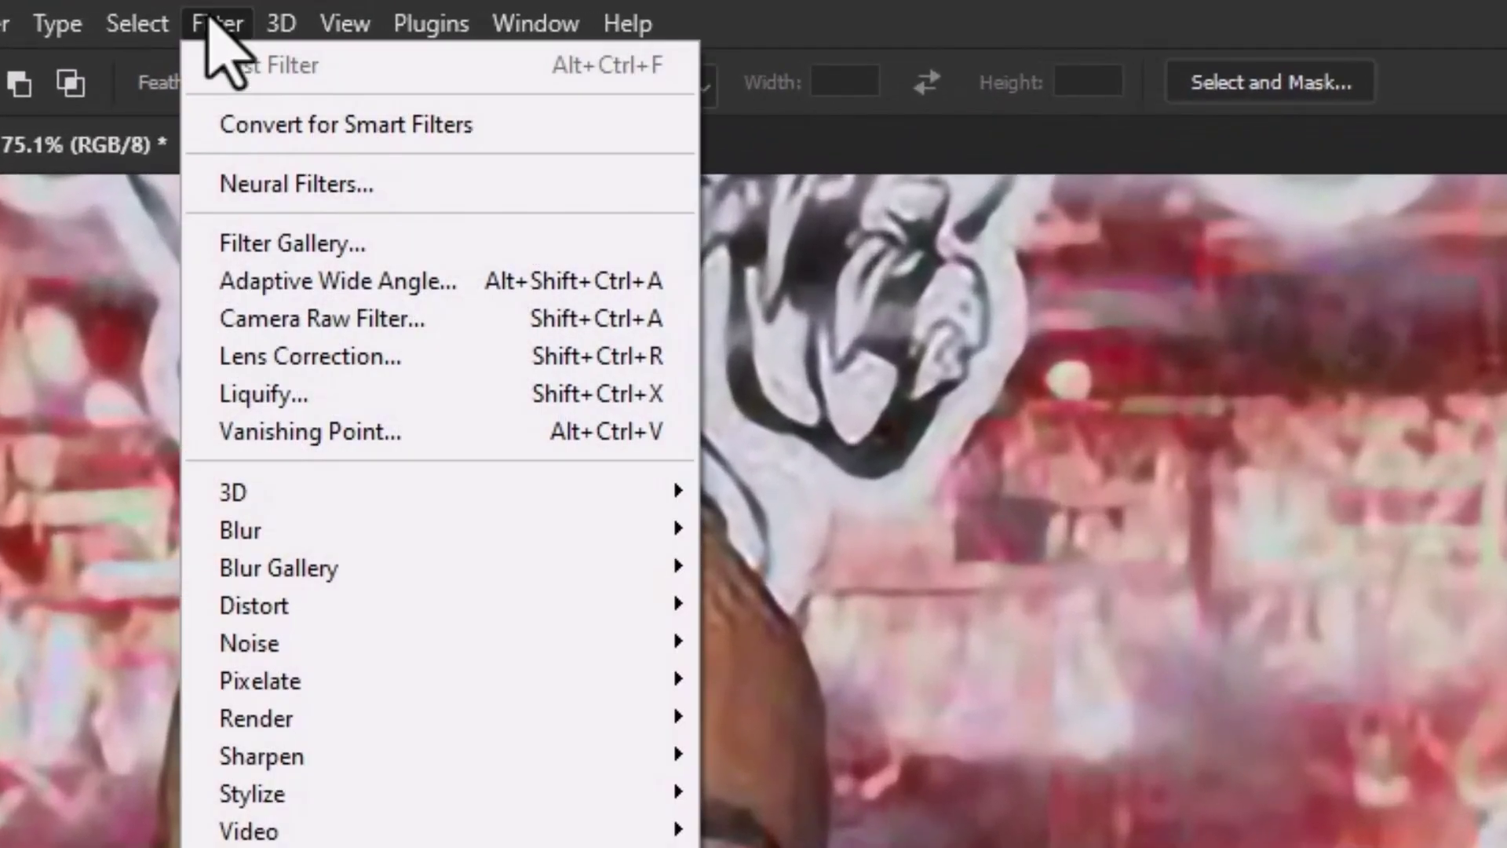
left_click(297, 187)
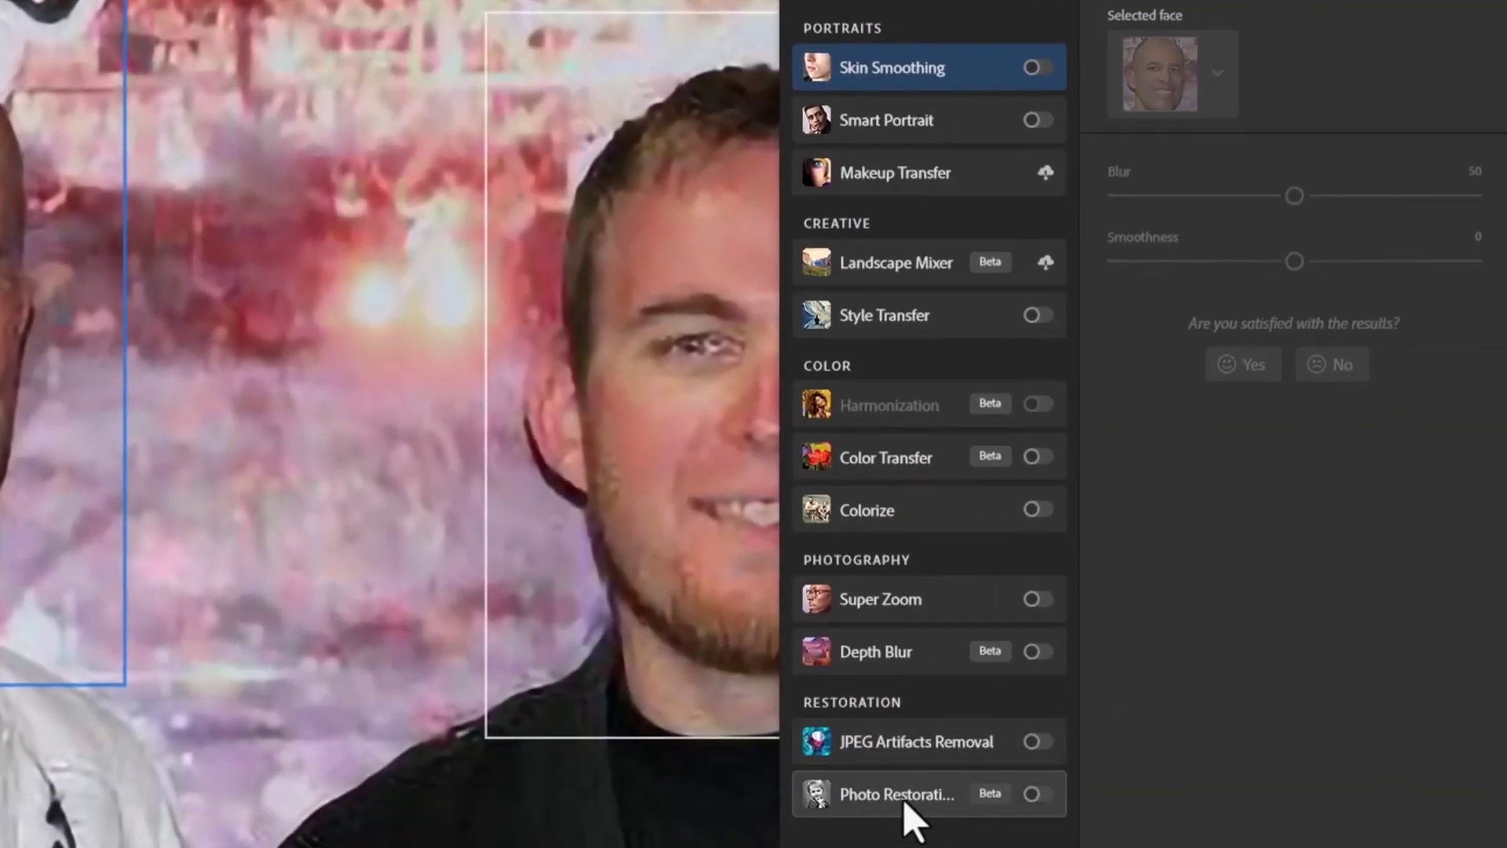
left_click(934, 794)
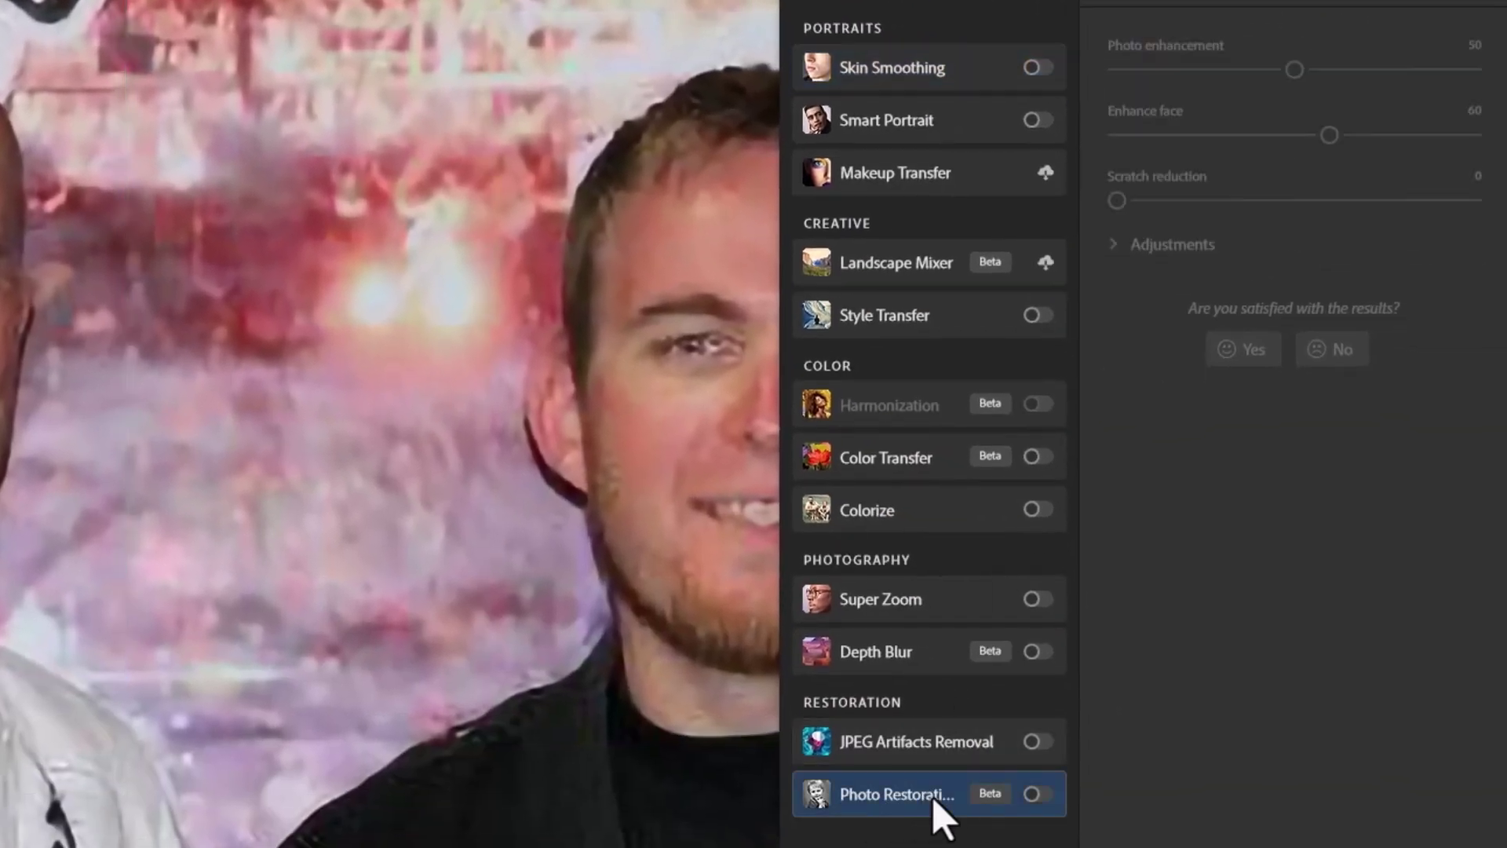
left_click(1036, 794)
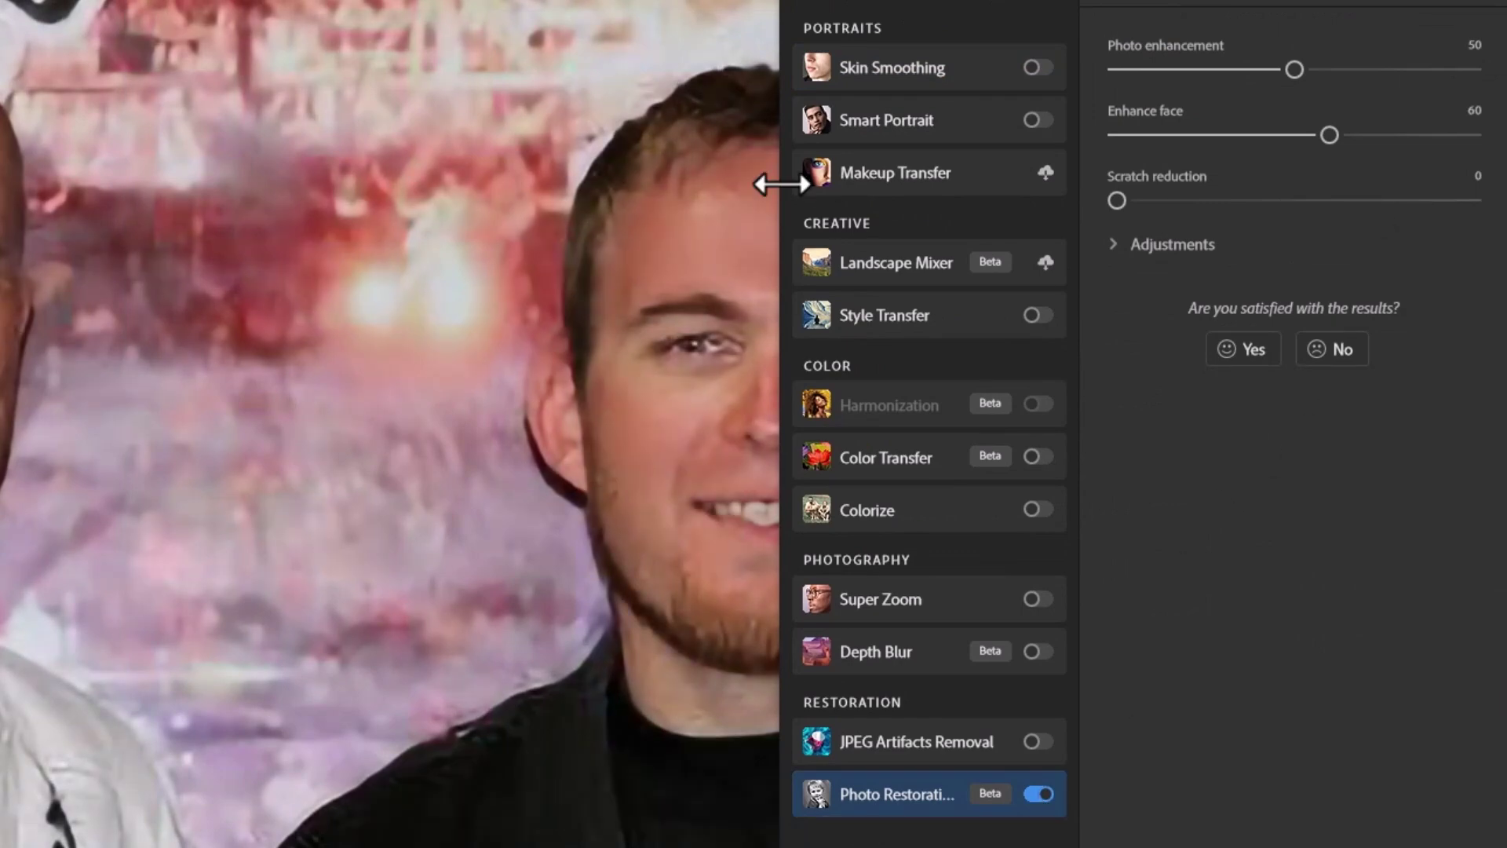
left_click_drag(411, 450, 258, 422)
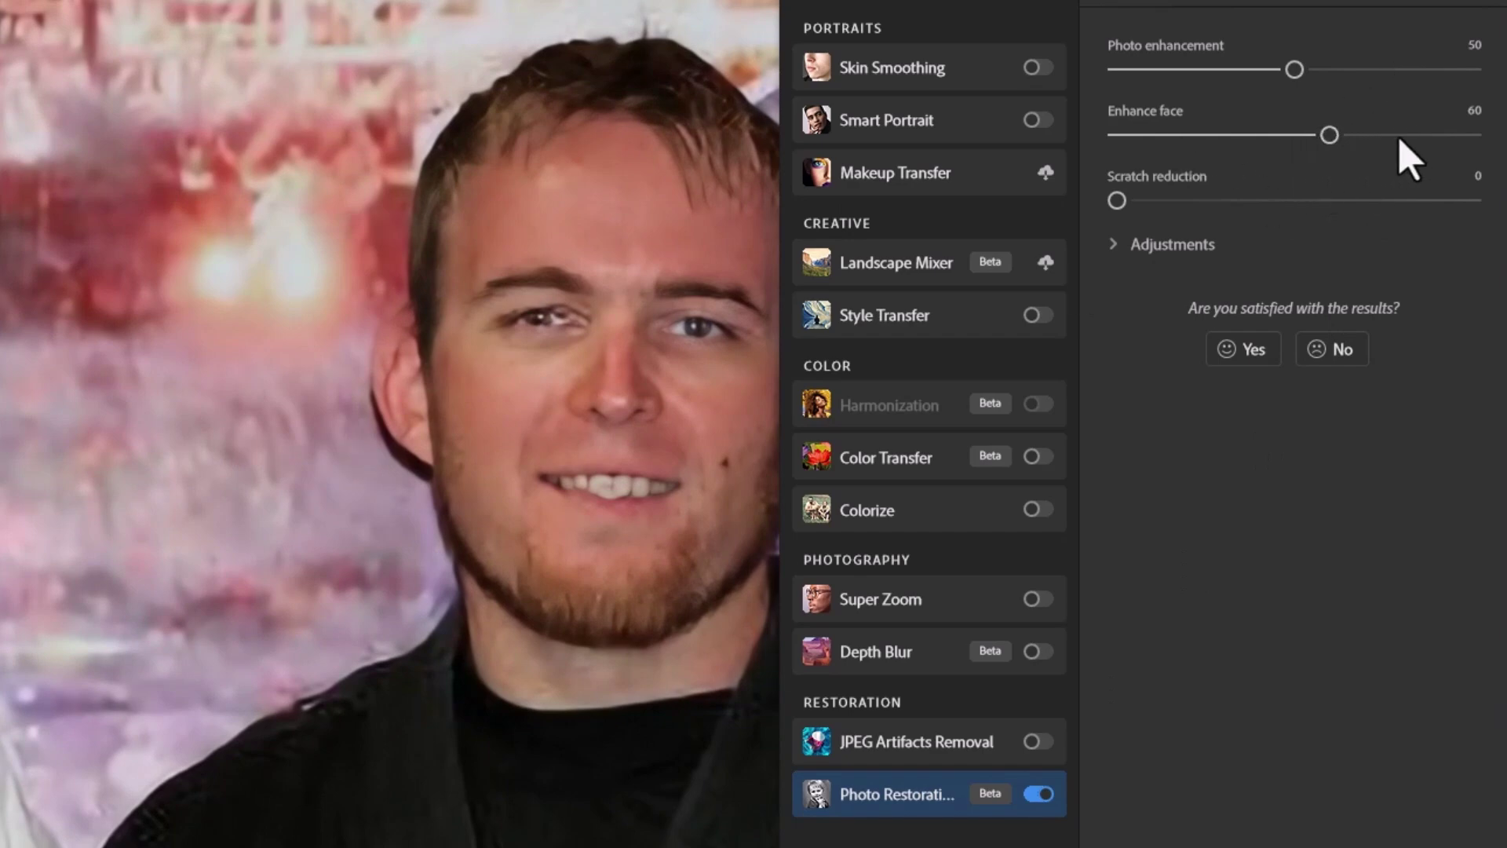
left_click(1433, 137)
left_click(1435, 70)
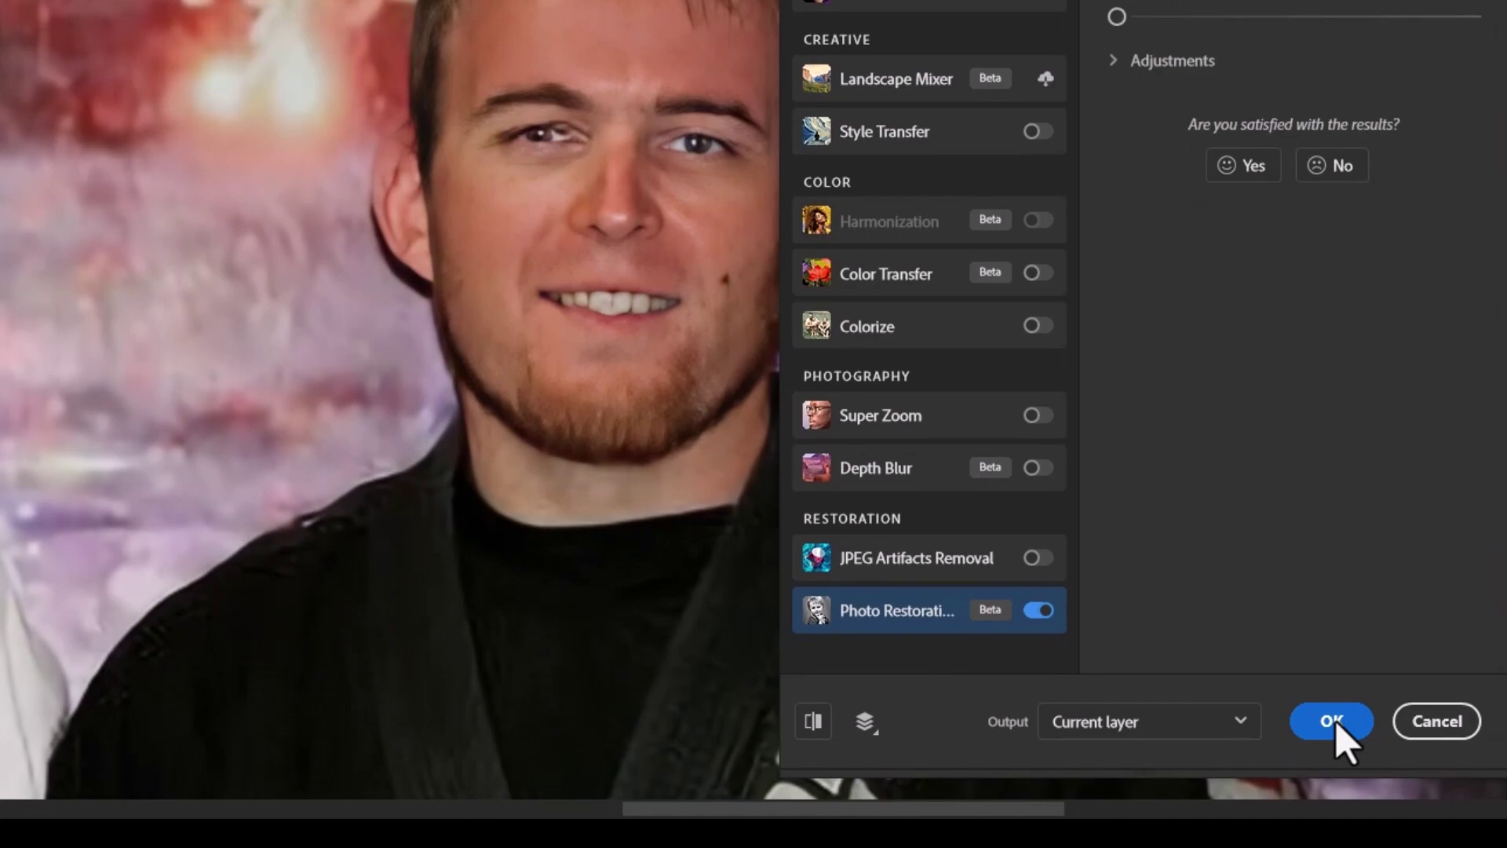
left_click(1333, 721)
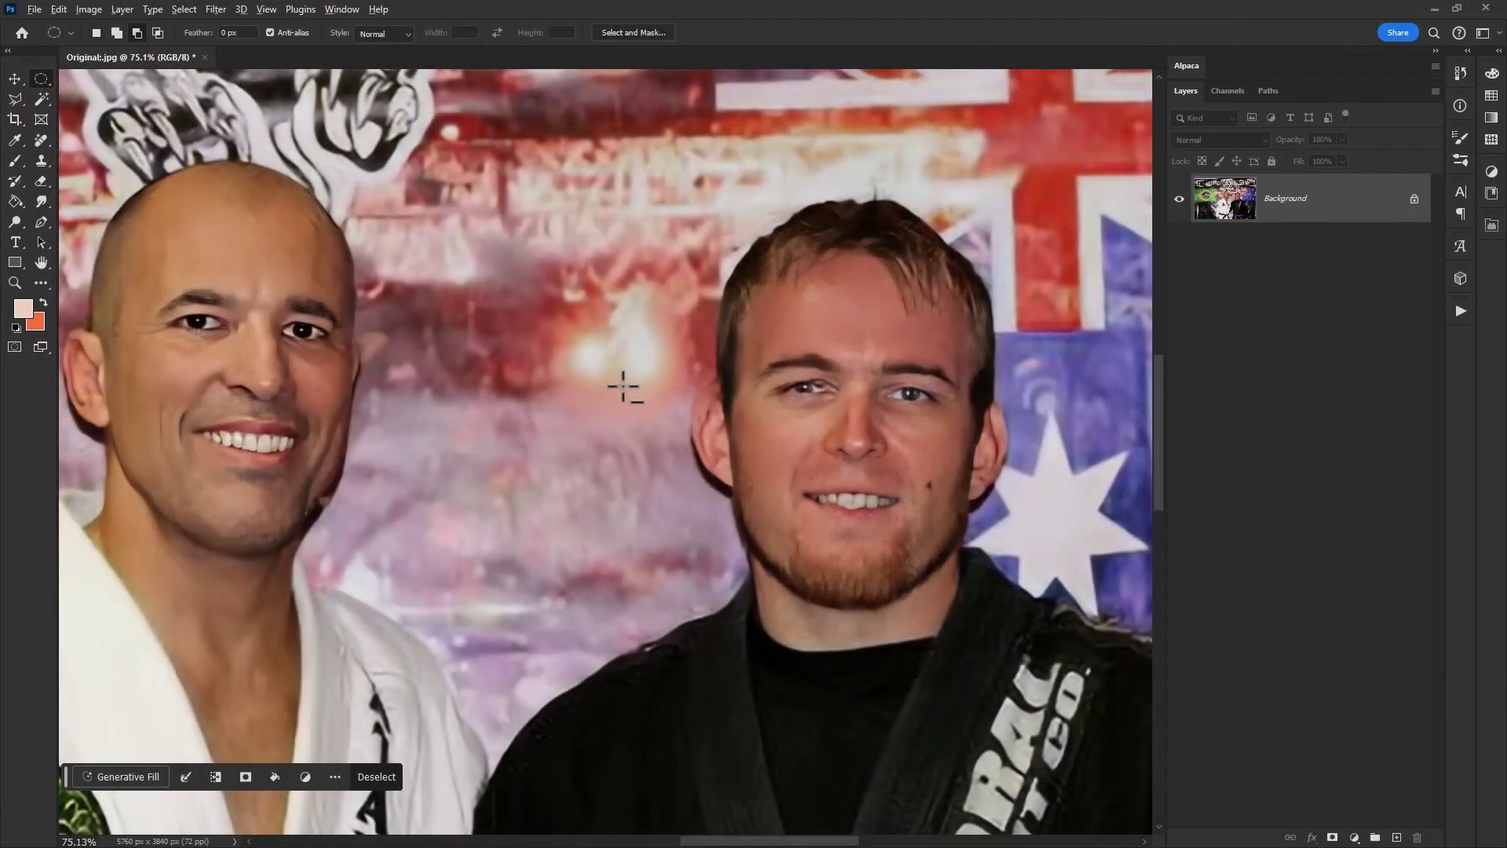
Place the Topaz export Original;-TOPAZ as a layer above the Background.
key("z")
left_click_drag(791, 414, 733, 374)
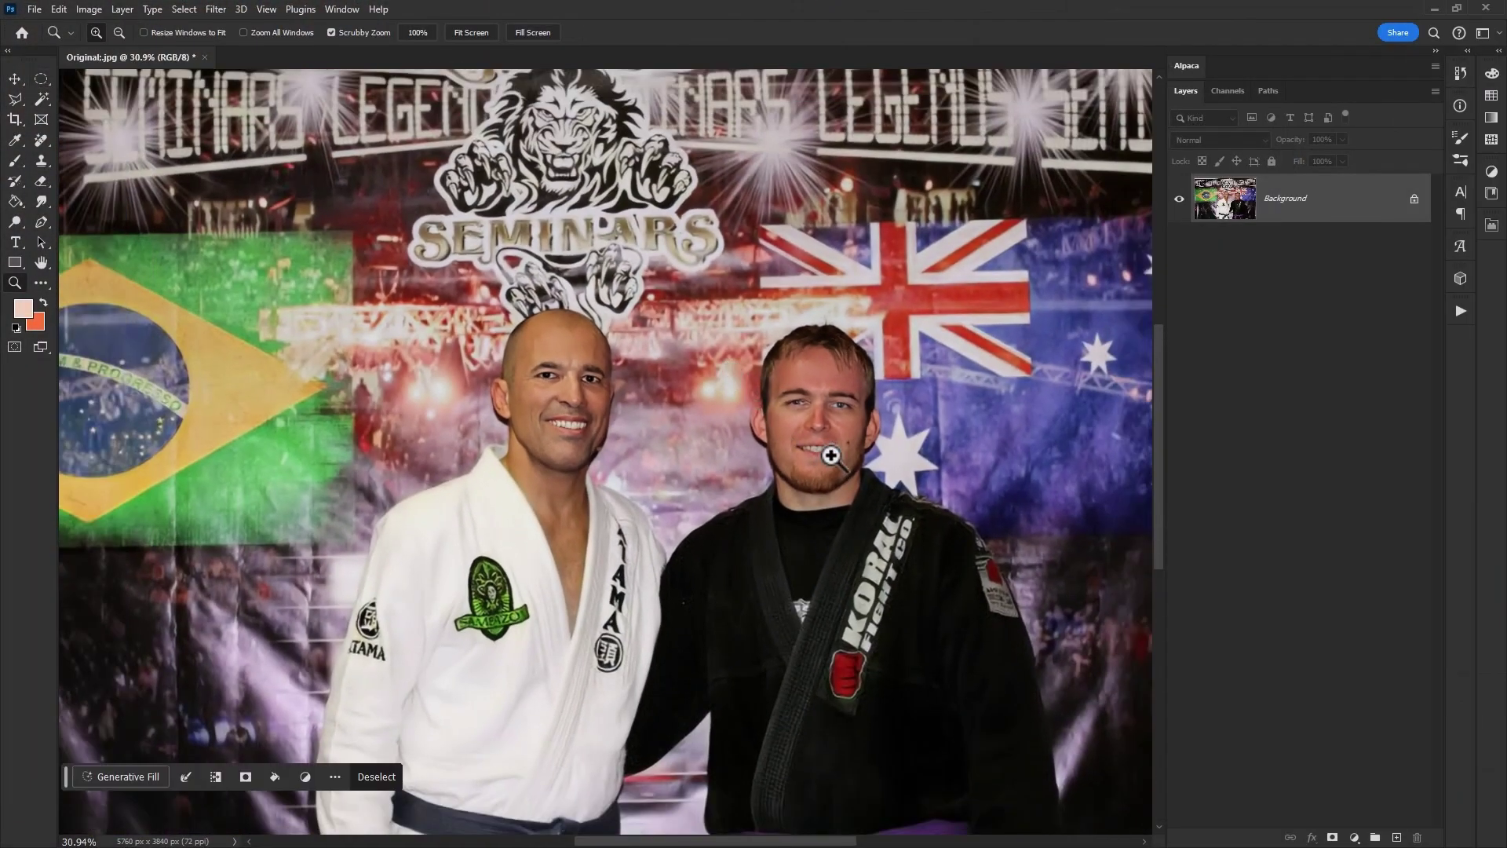
left_click_drag(825, 439, 774, 409)
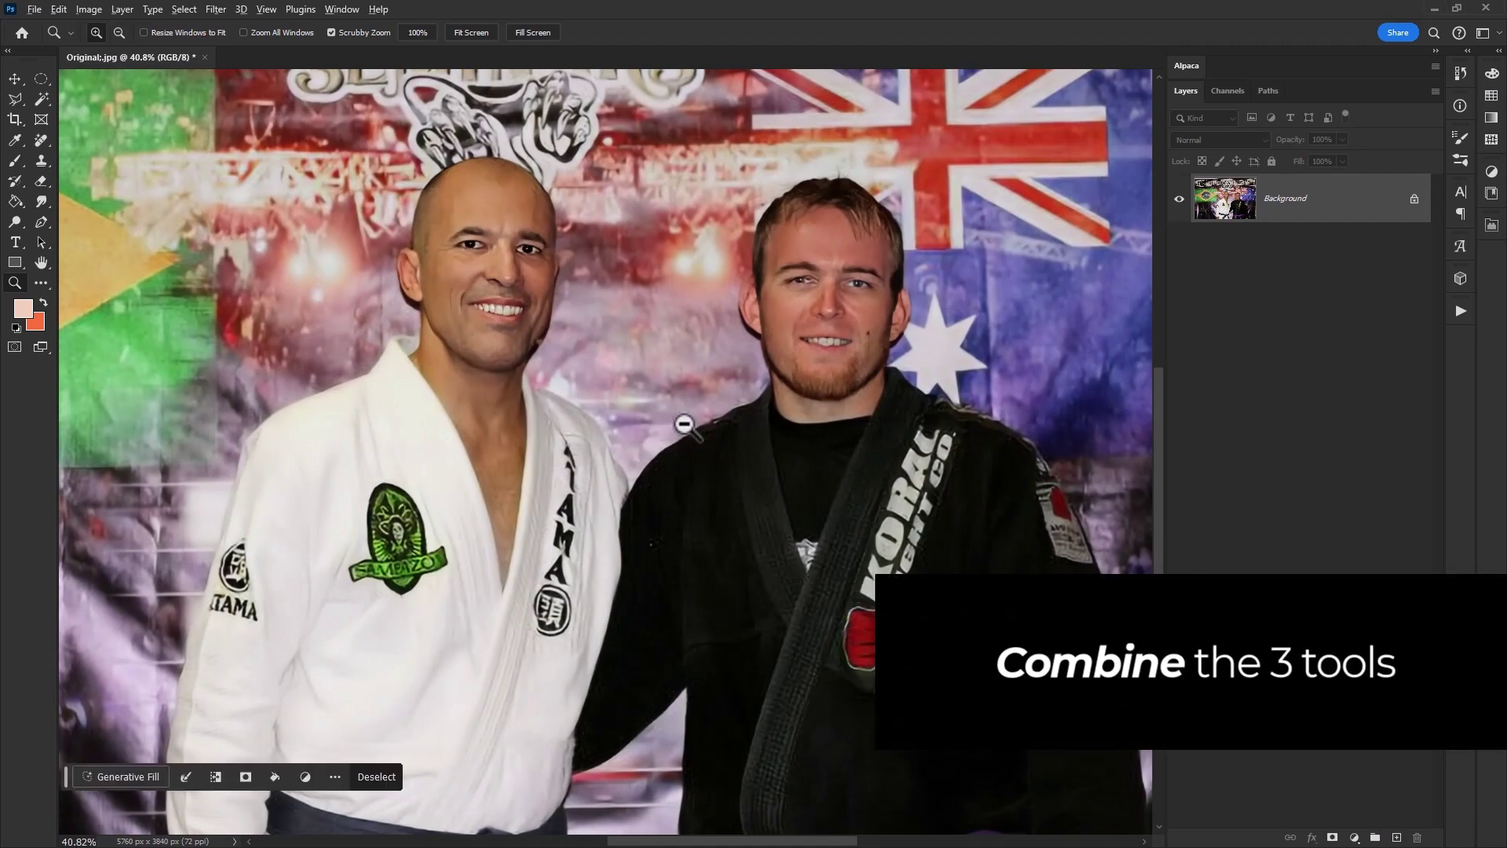
left_click_drag(685, 425, 597, 425)
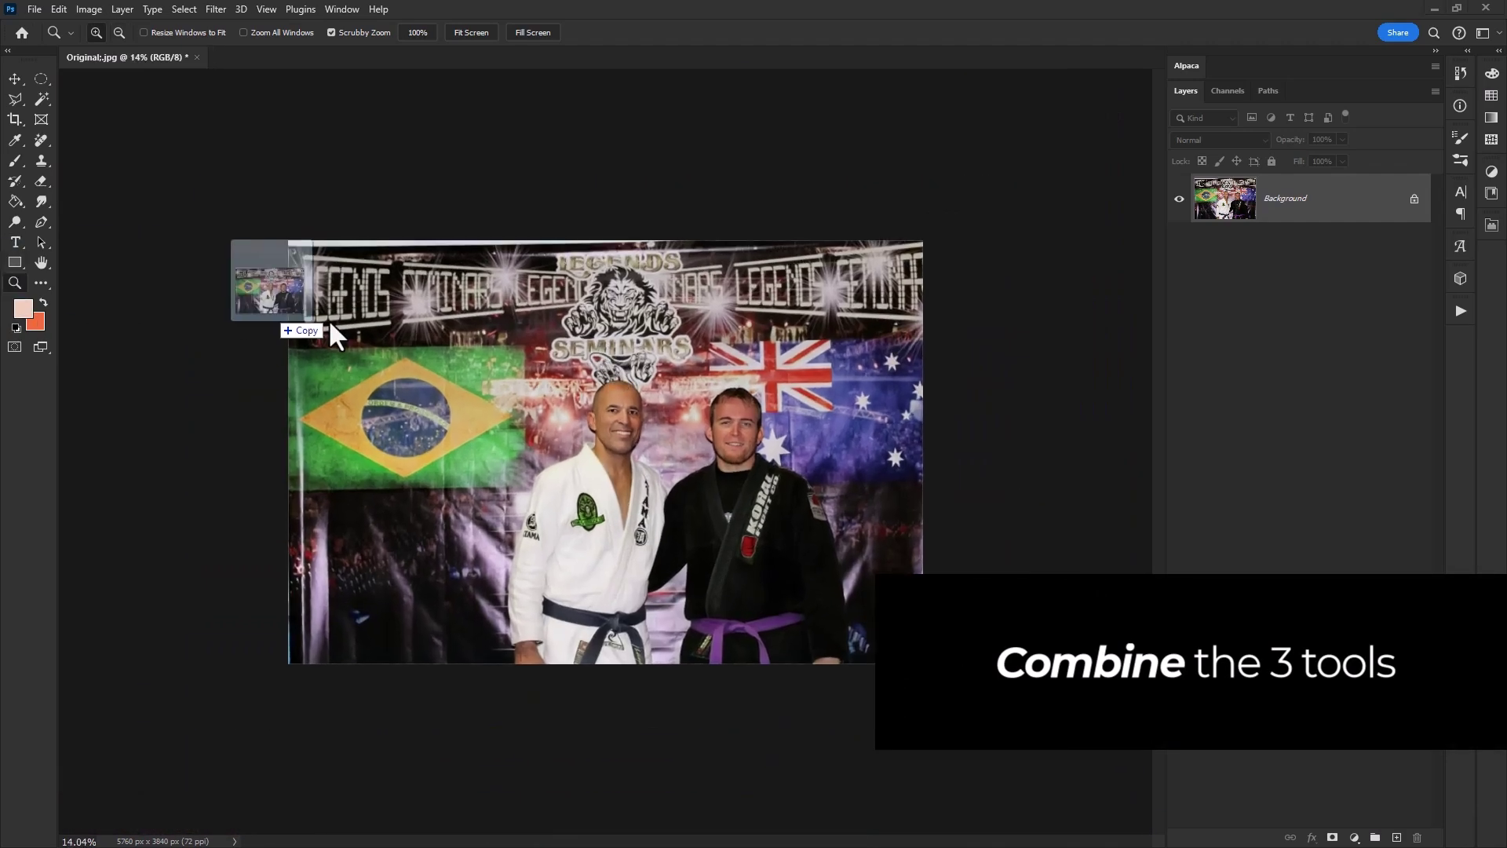
left_click_drag(378, 327, 650, 442)
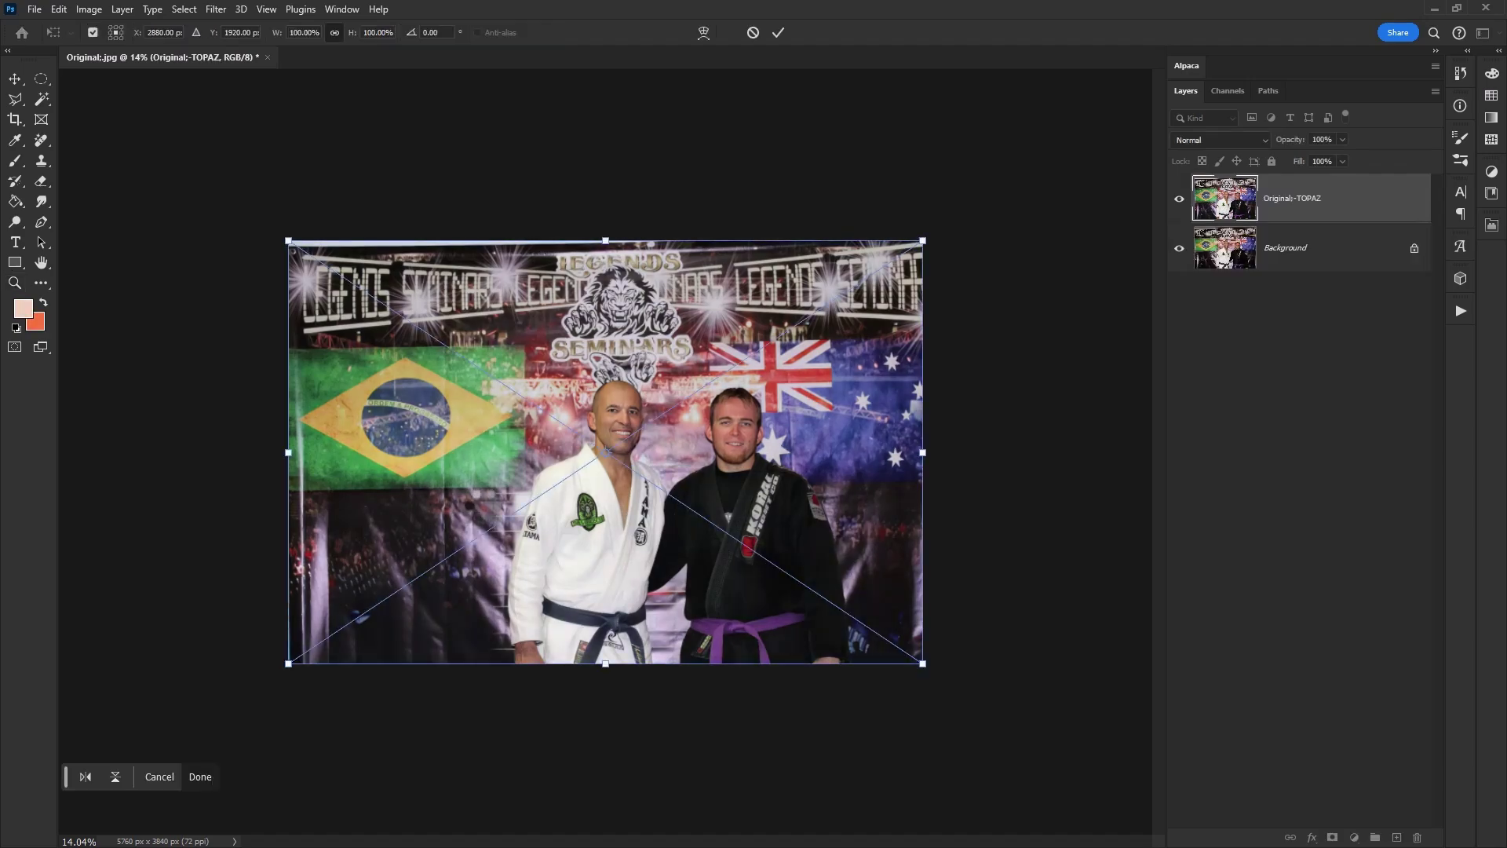
key("Return")
left_click_drag(646, 427, 777, 521)
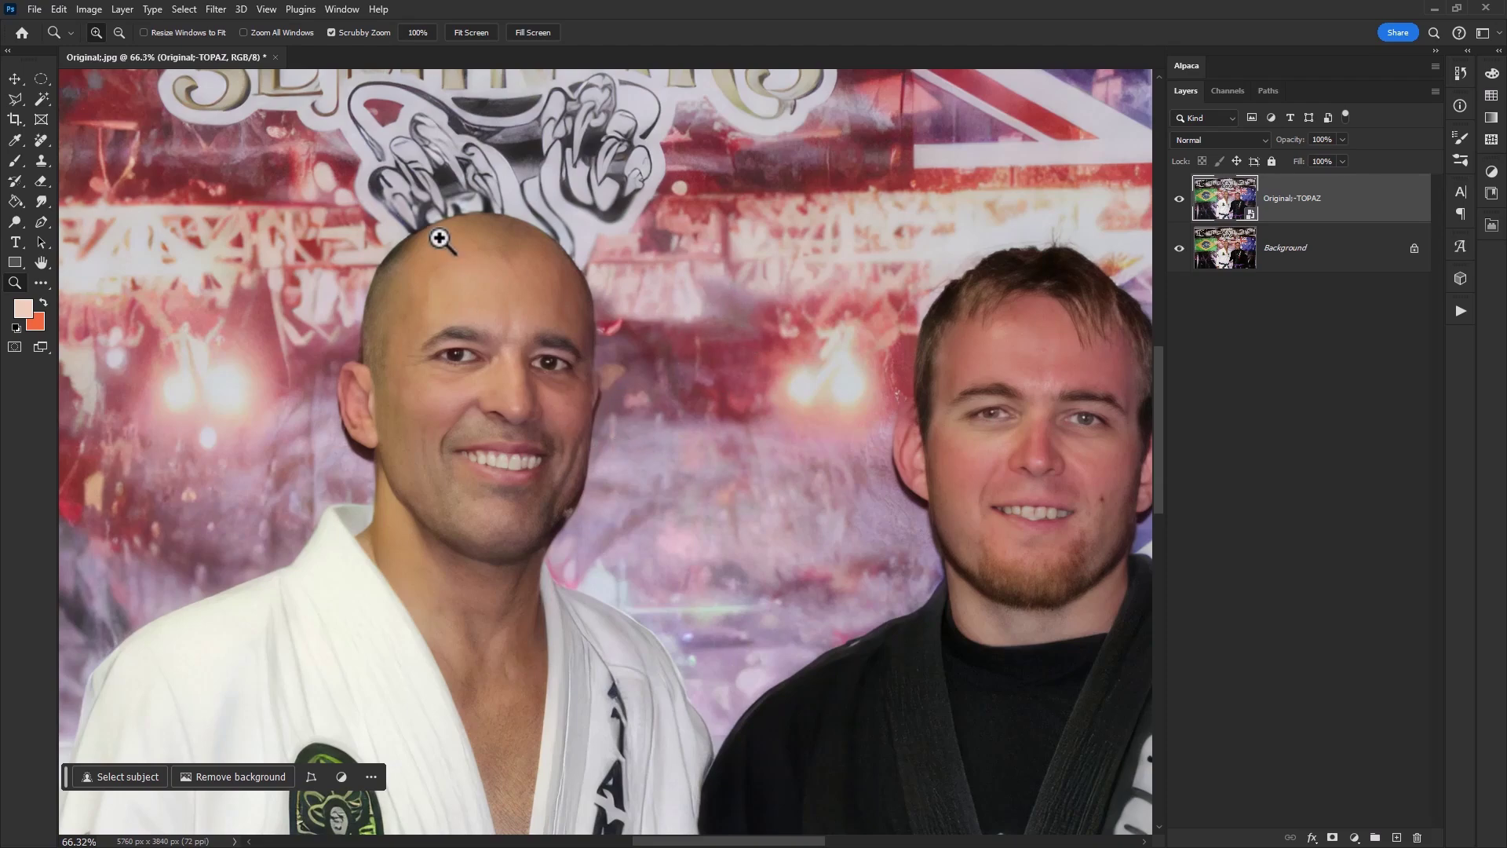
left_click_drag(439, 237, 485, 309)
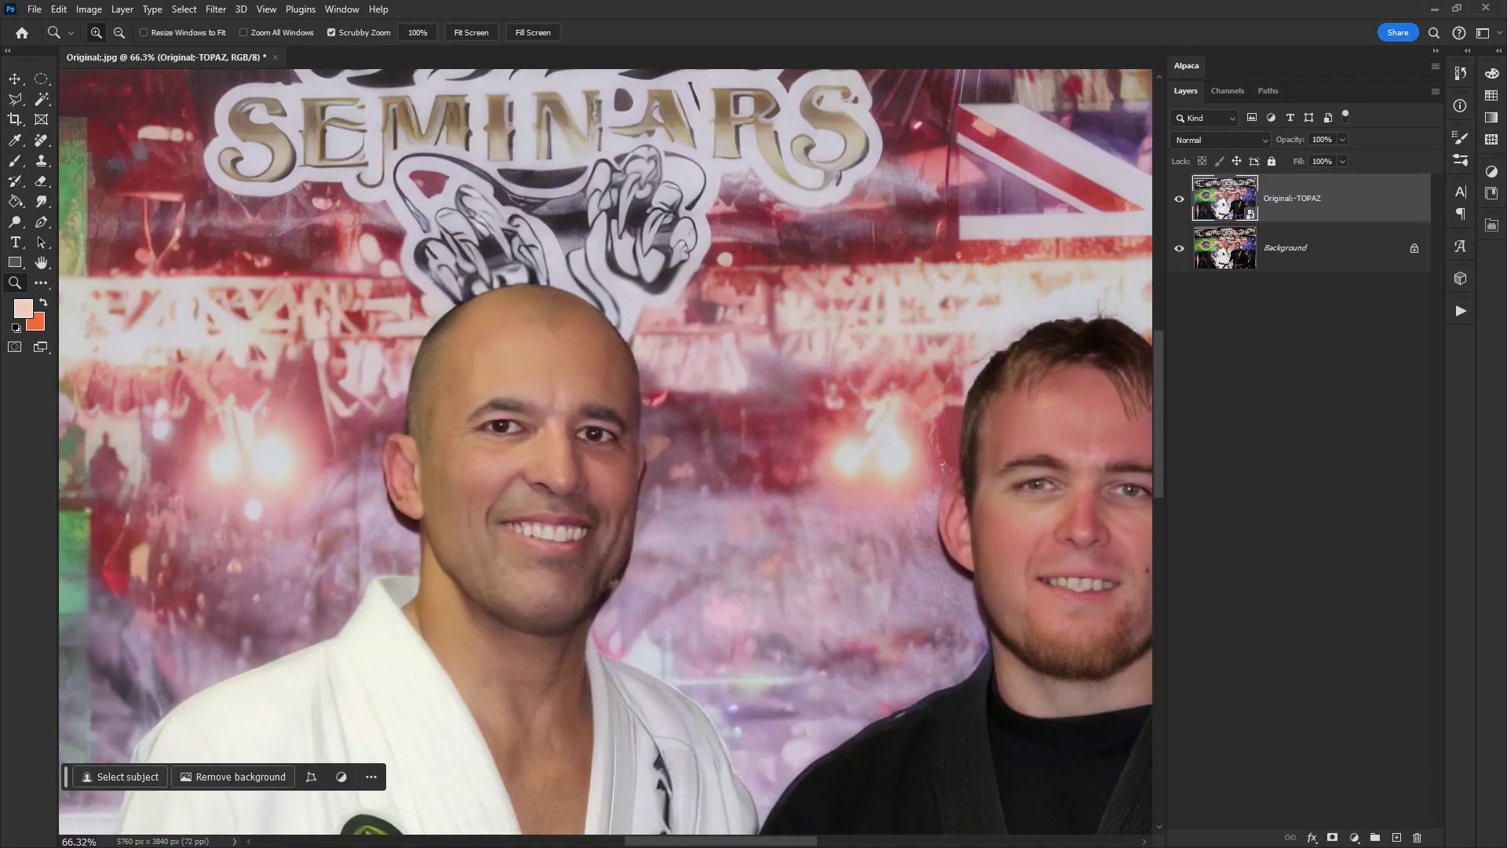
Browse to results > restored_faces and select Original;_00.png and Original;_01.png.
left_click_drag(0, 149, 441, 154)
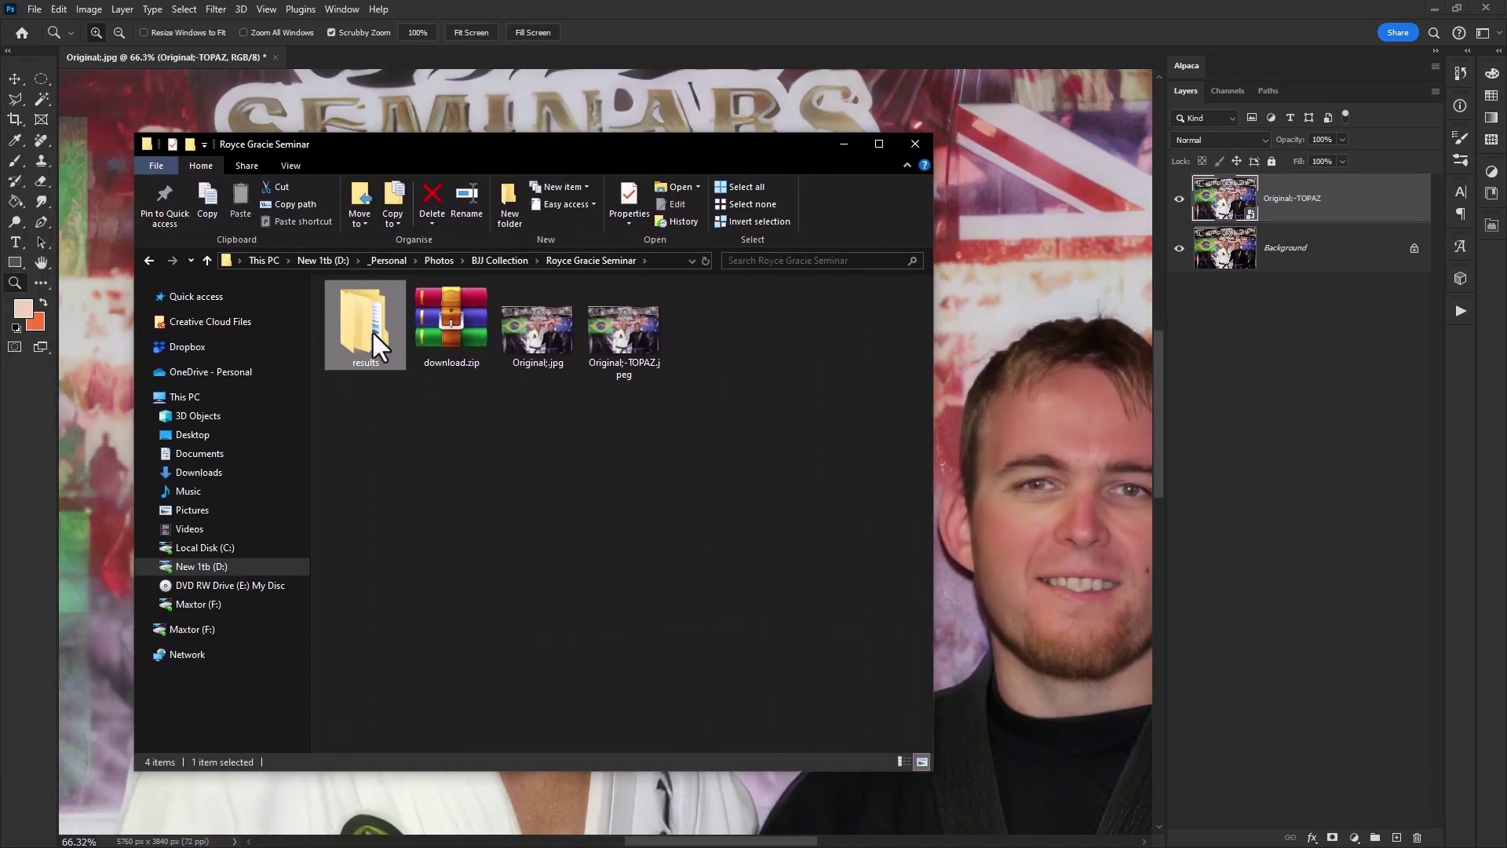
double_click(361, 314)
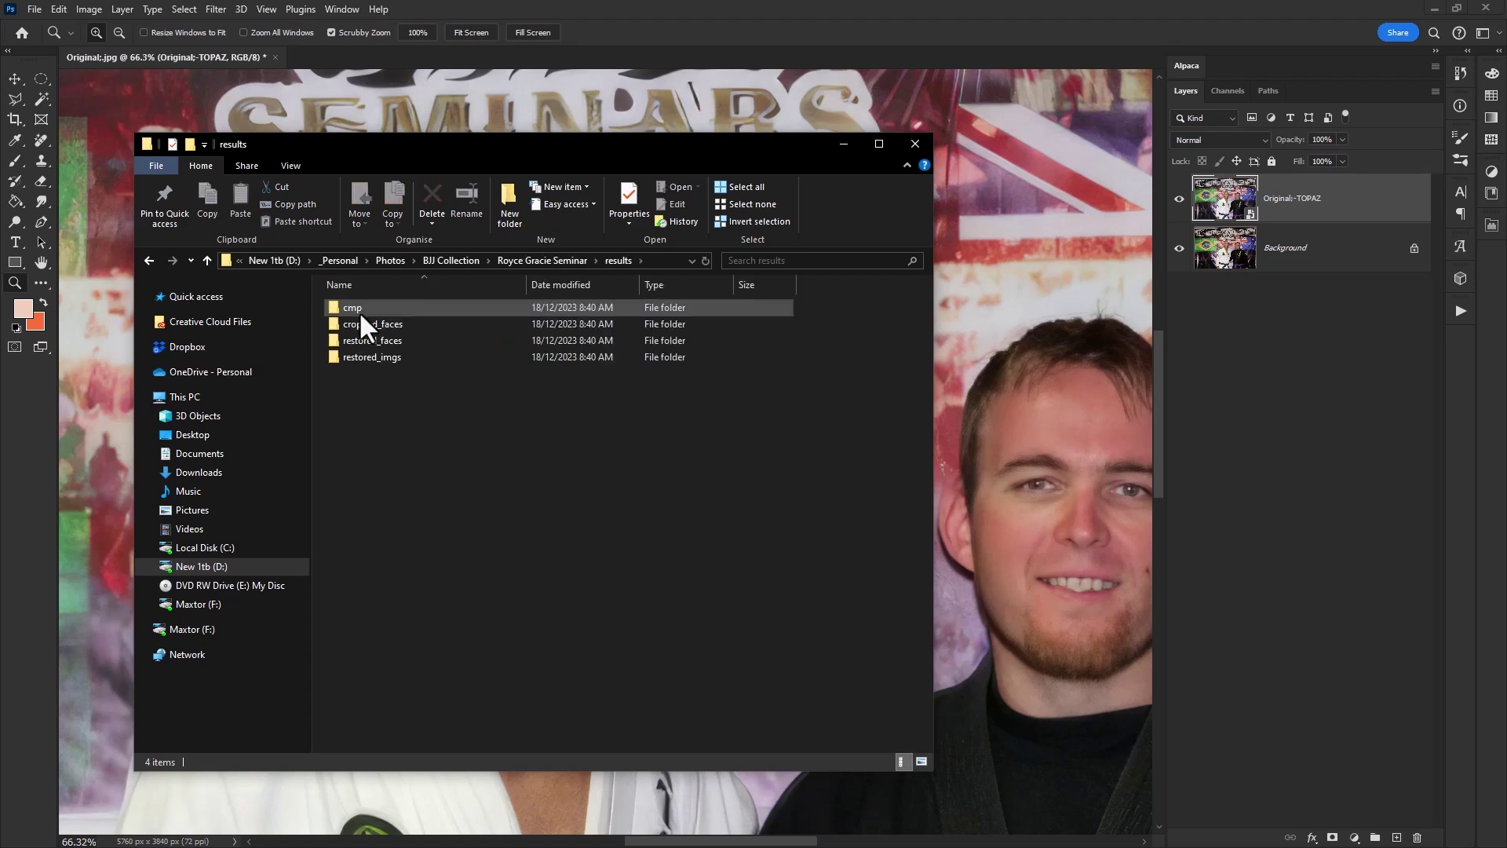
double_click(362, 339)
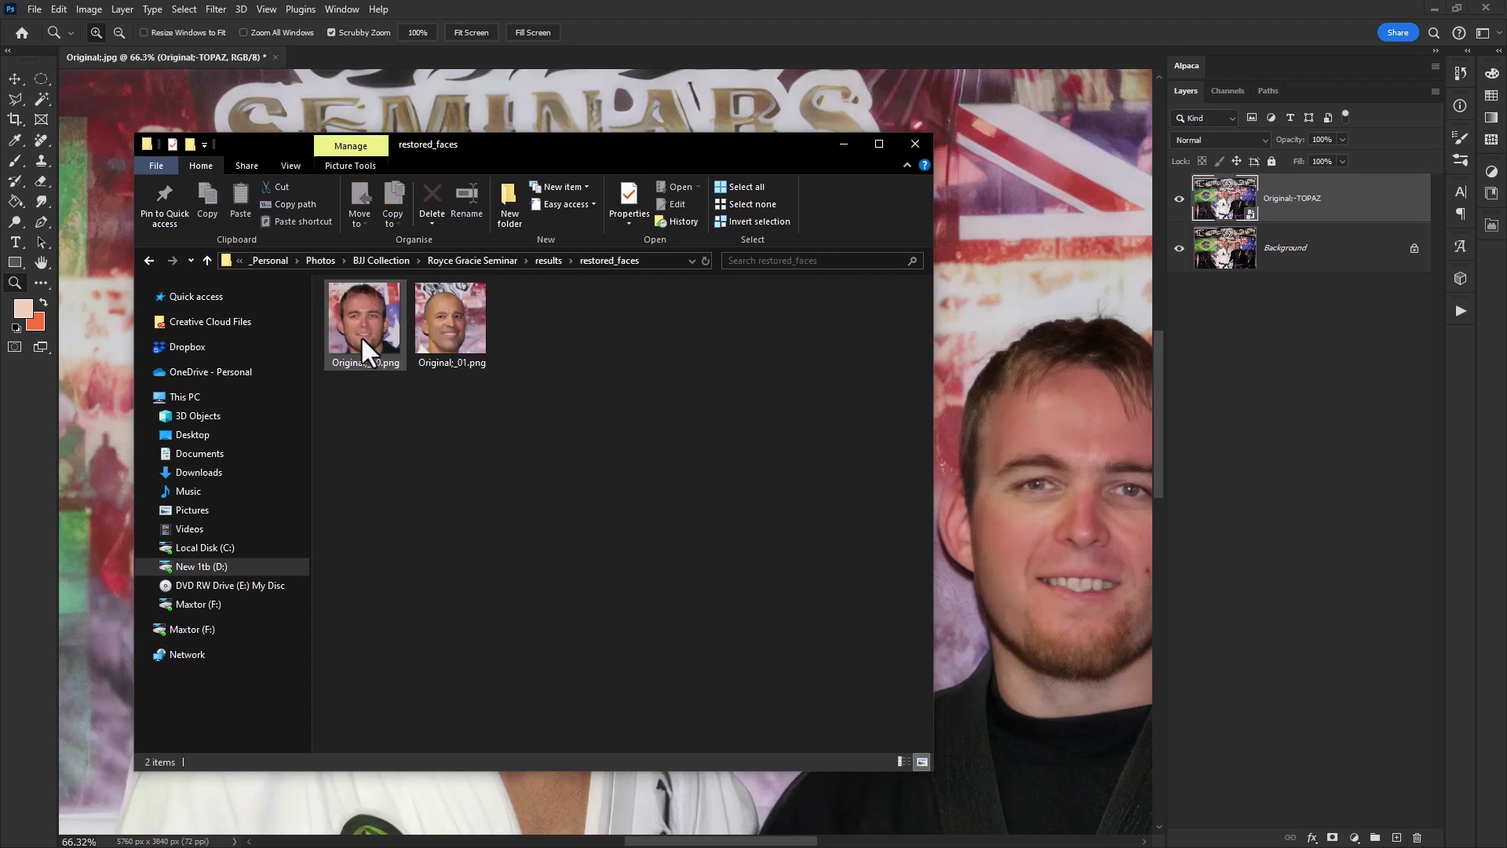
left_click_drag(492, 416, 1081, 452)
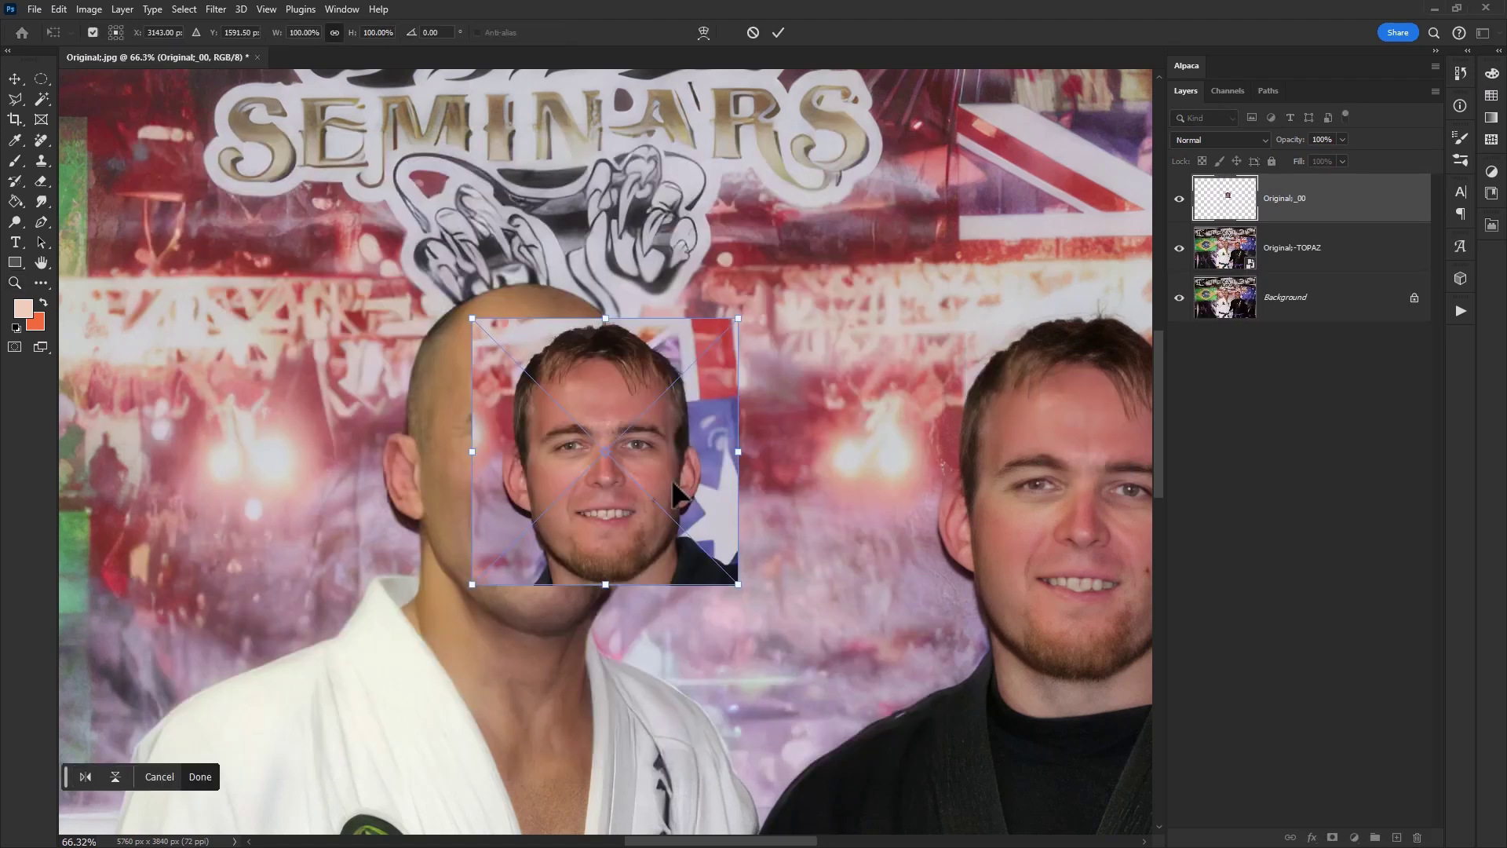
Commit the placed restored face layers and shift the Original;_00 face to the right.
key("Return")
key("Return")
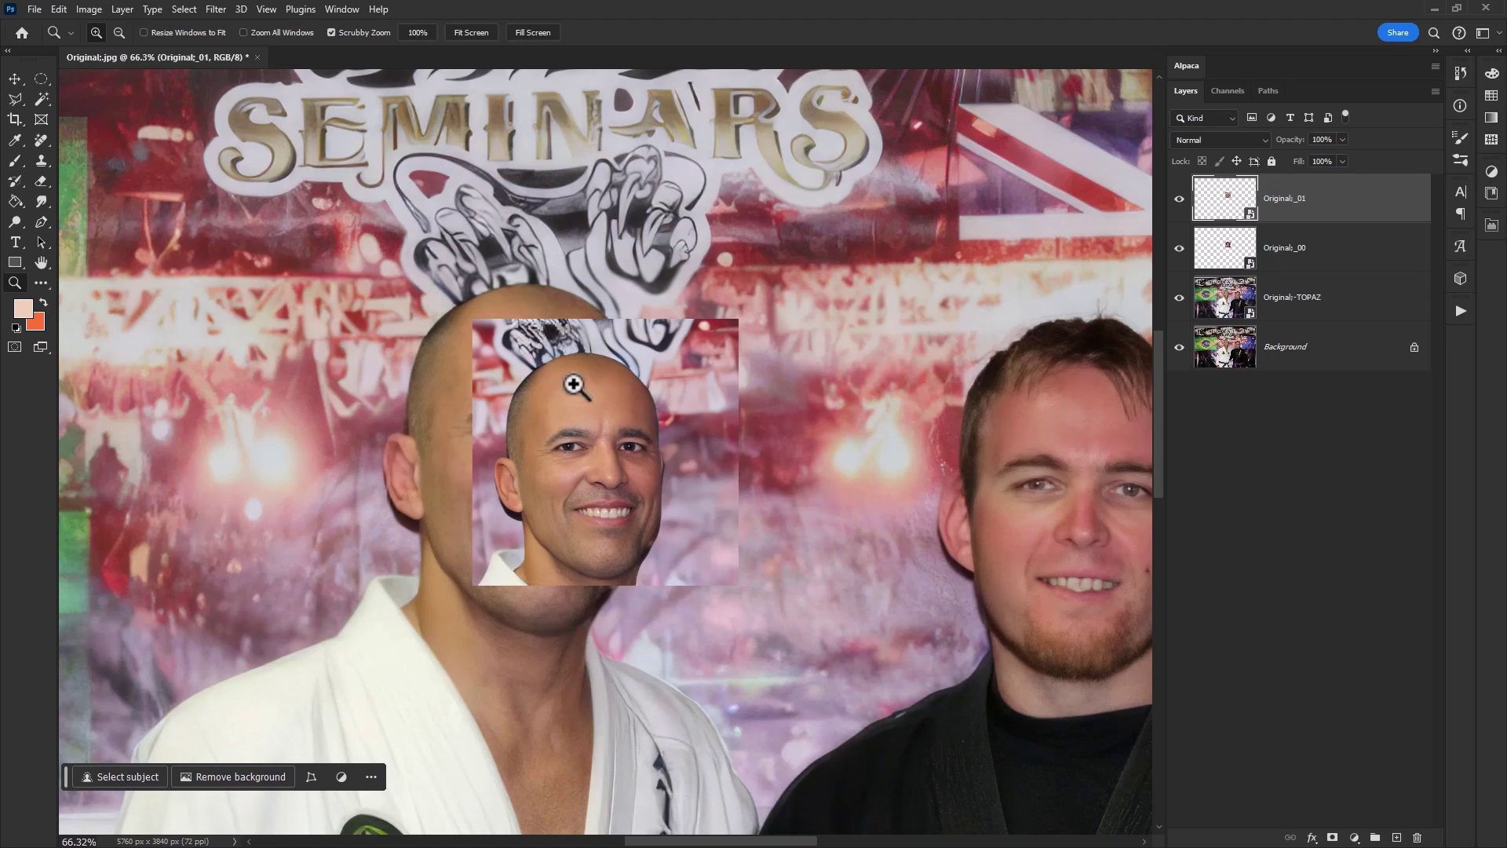
left_click(1206, 232)
left_click_drag(733, 464, 849, 463)
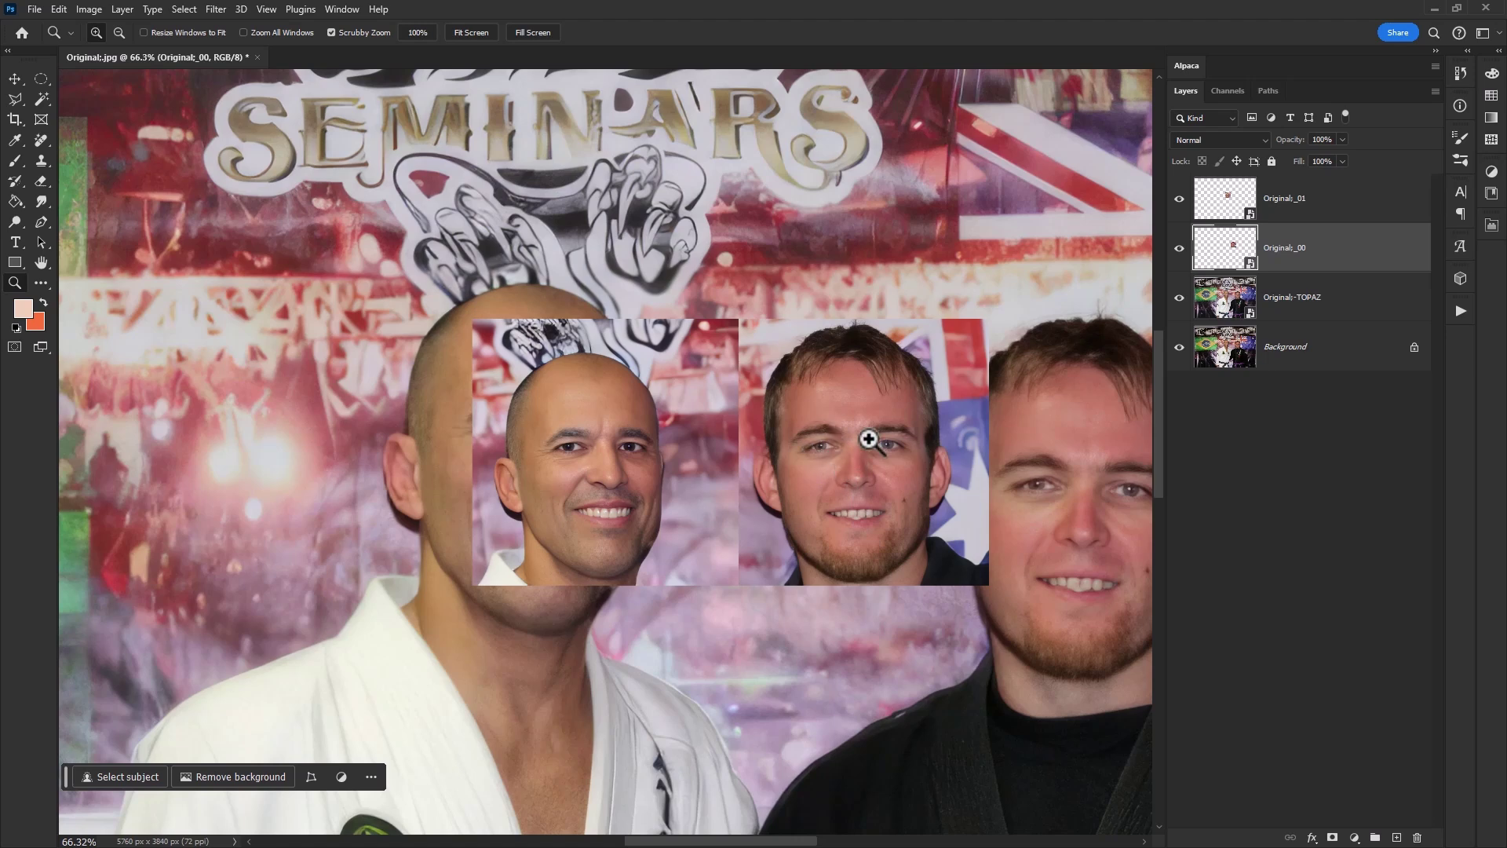
Hide Original;_00 and set Original;_01's fill to 42%.
left_click(1178, 247)
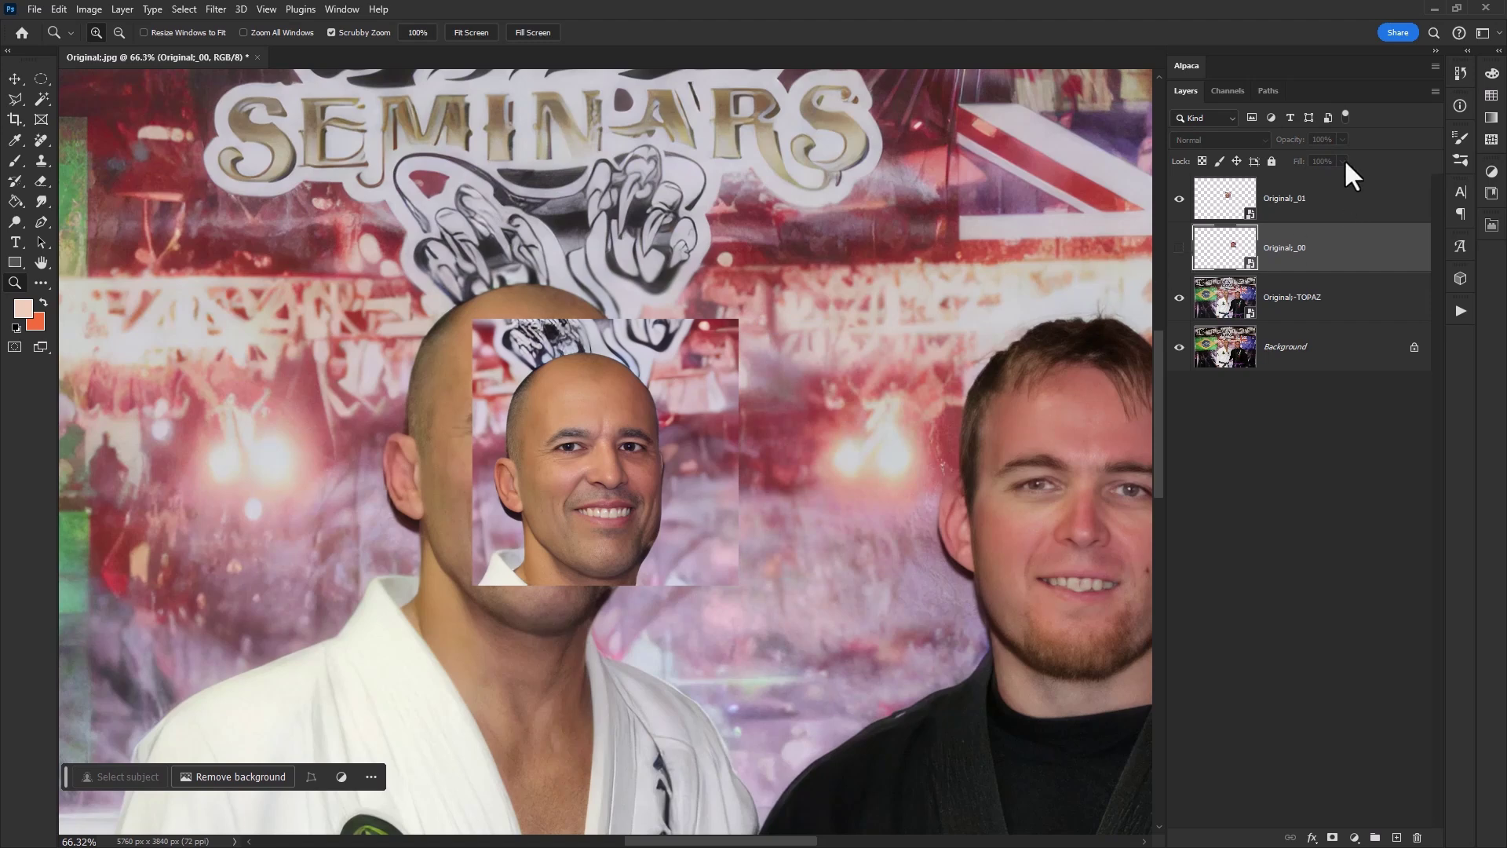
left_click(1204, 190)
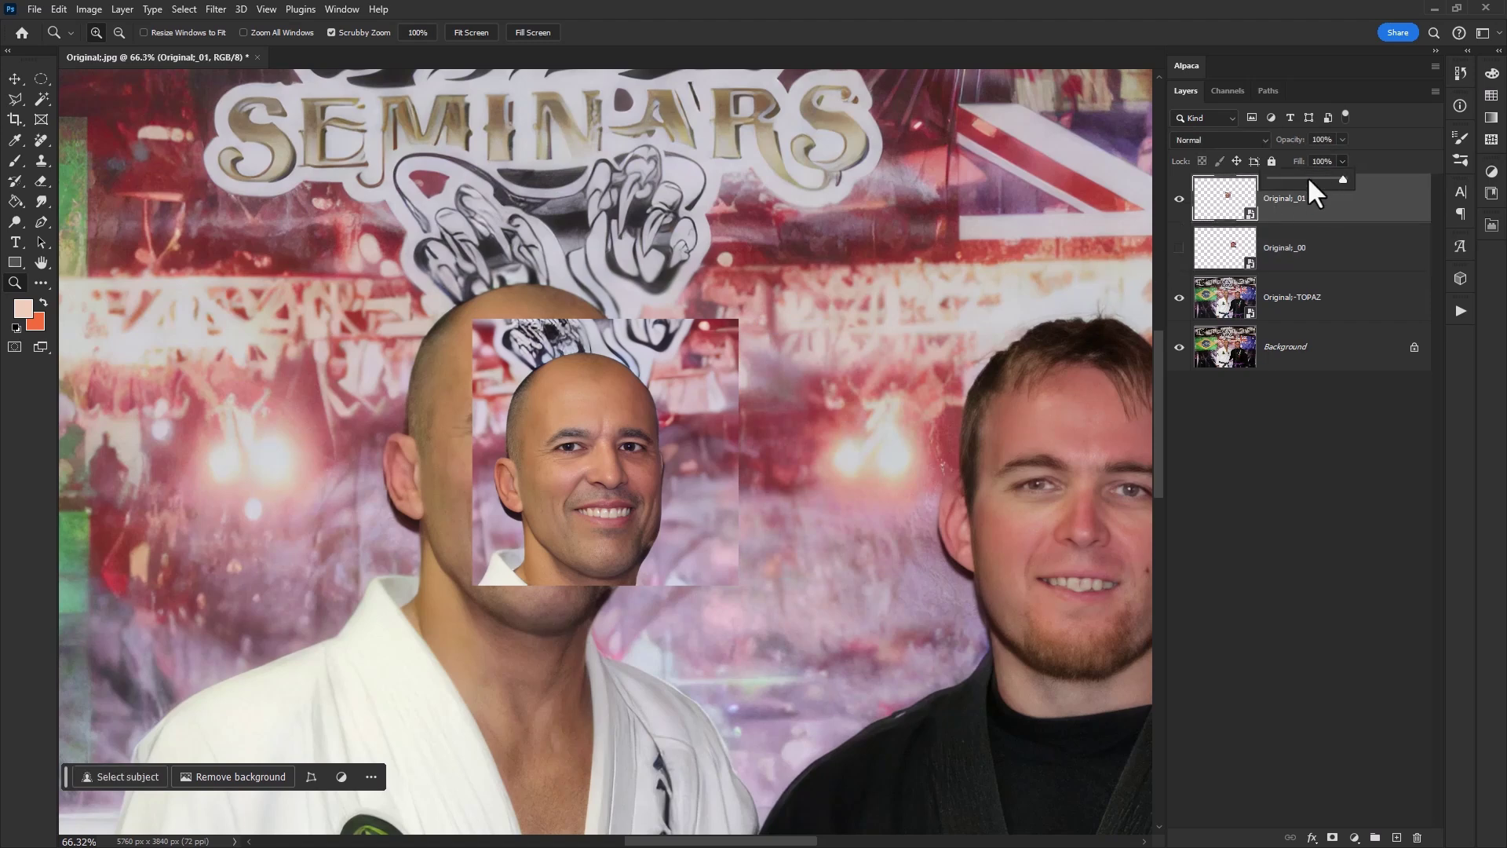
left_click(1301, 178)
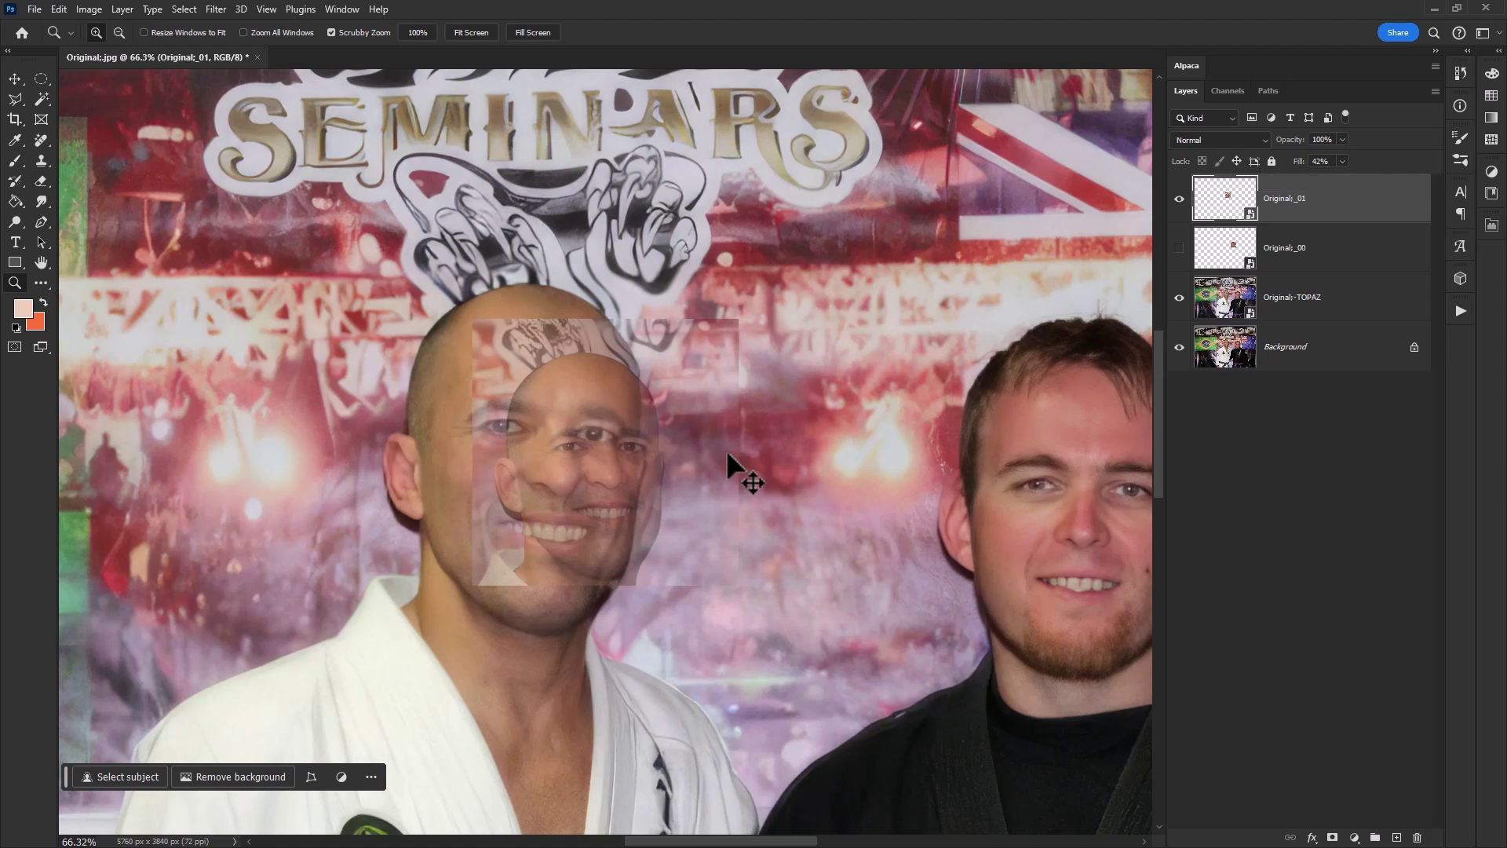
Free-transform Original;_01, moving and enlarging it over the bald man's head.
key("ctrl+t")
left_click_drag(589, 401, 473, 327)
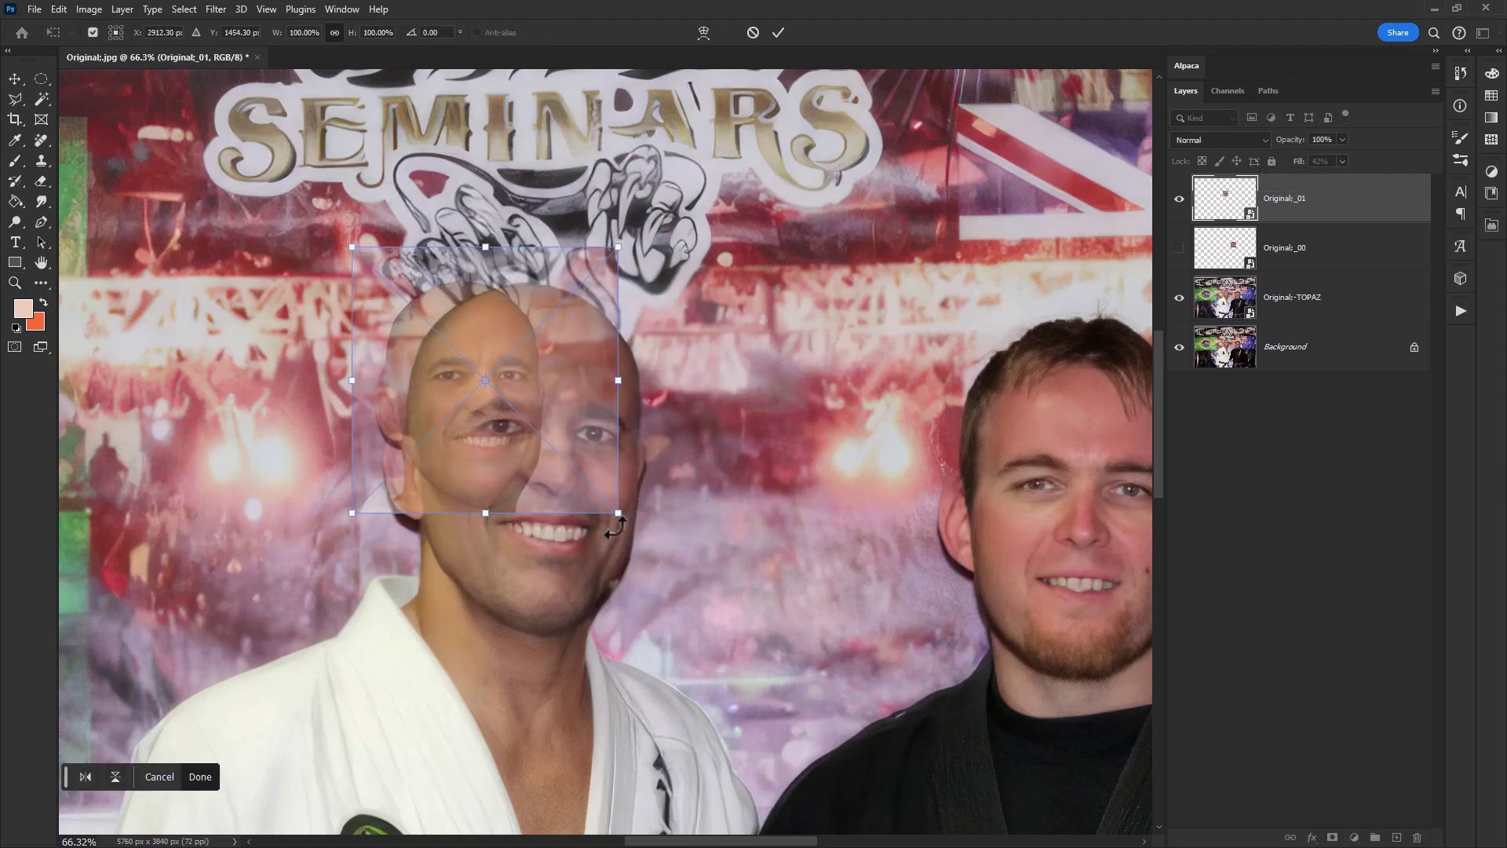
left_click_drag(619, 513, 744, 639)
left_click_drag(624, 597, 628, 586)
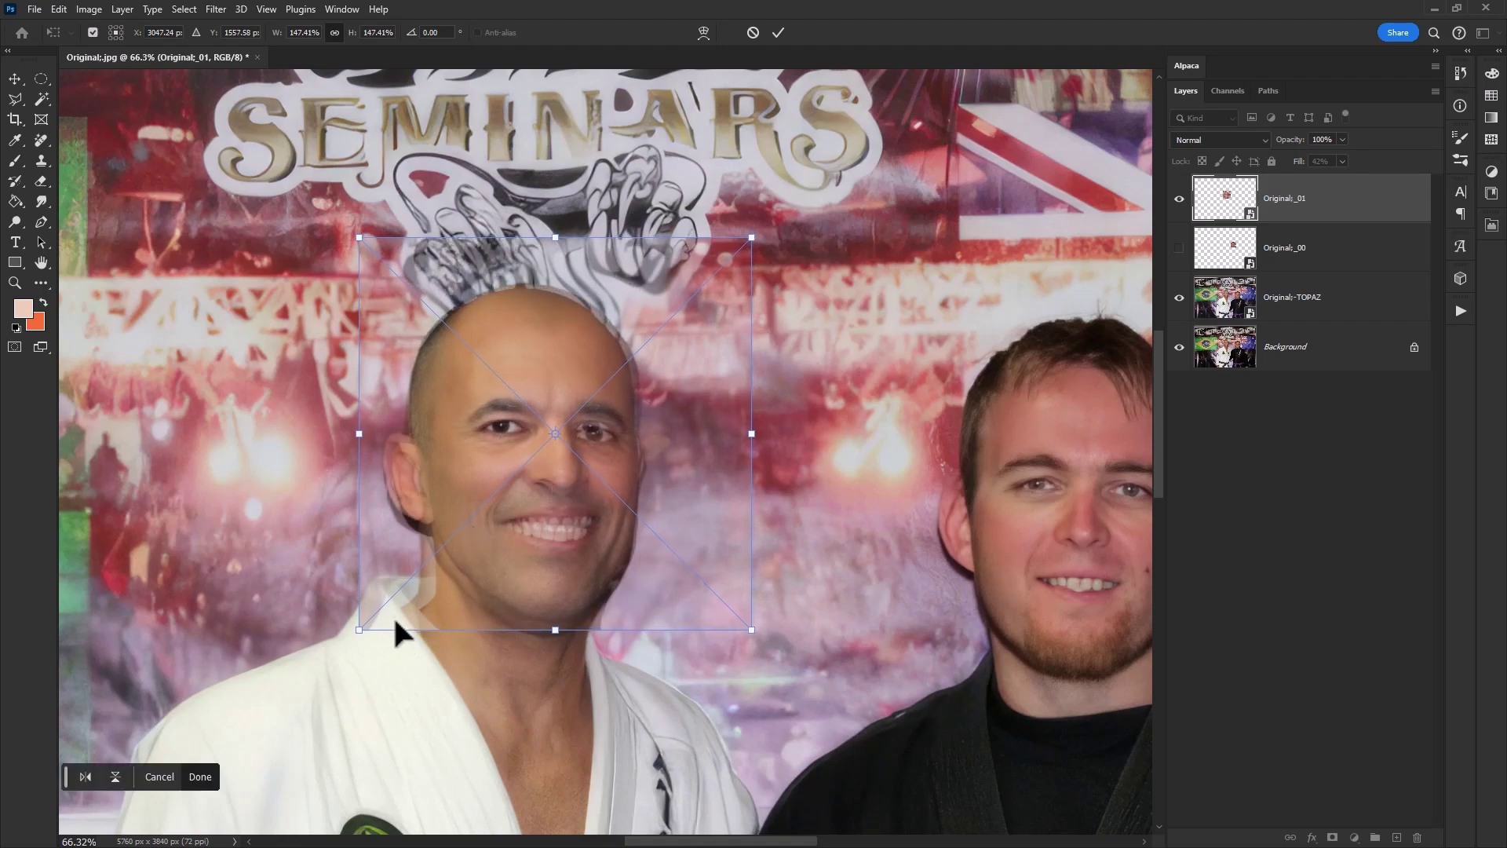
scroll(418, 613, "up", 10)
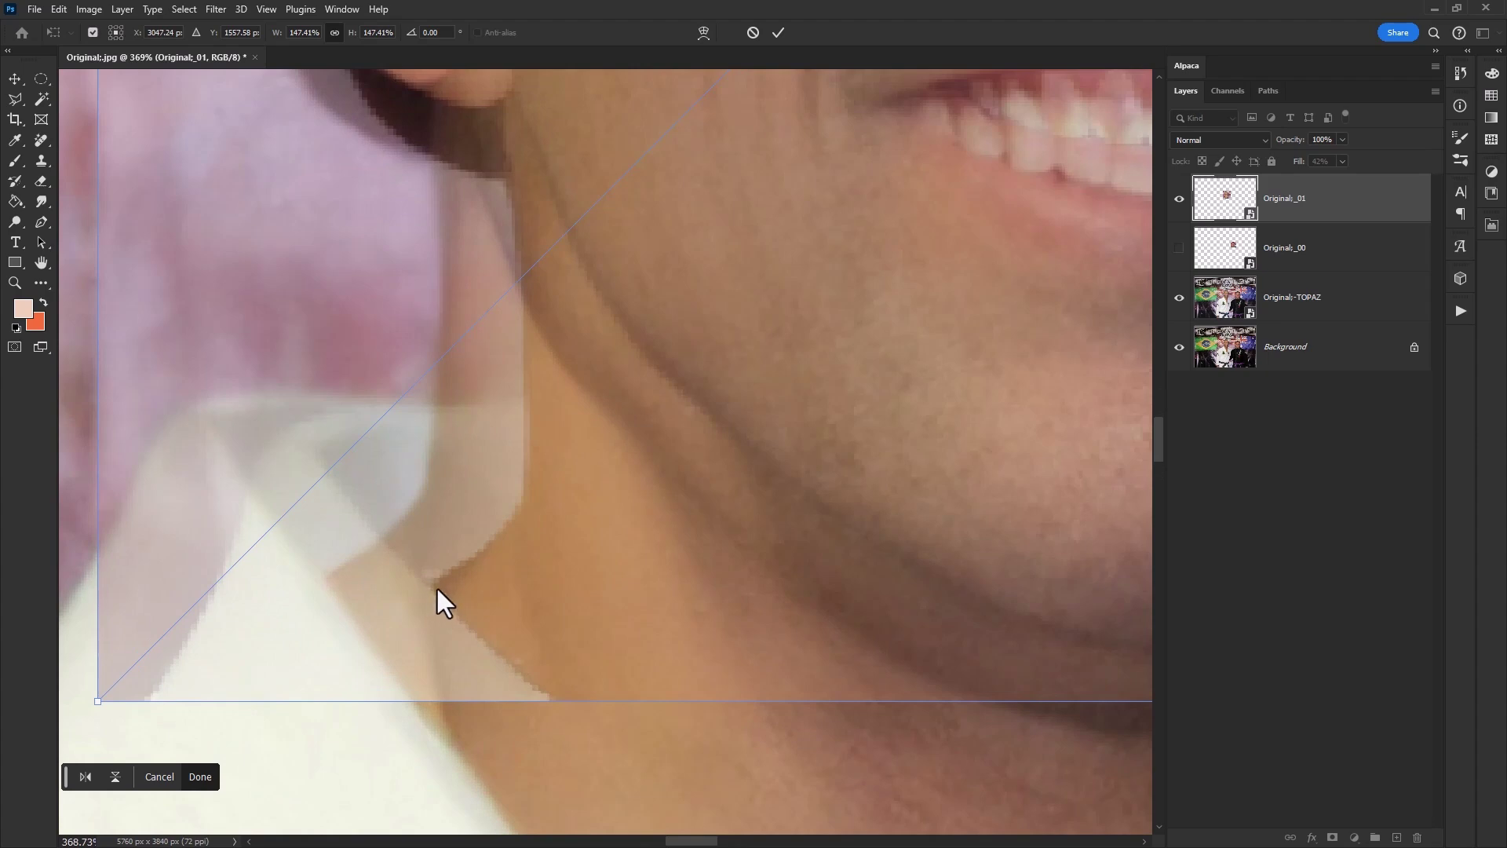
left_click_drag(435, 586, 328, 581)
scroll(328, 581, "down", 8)
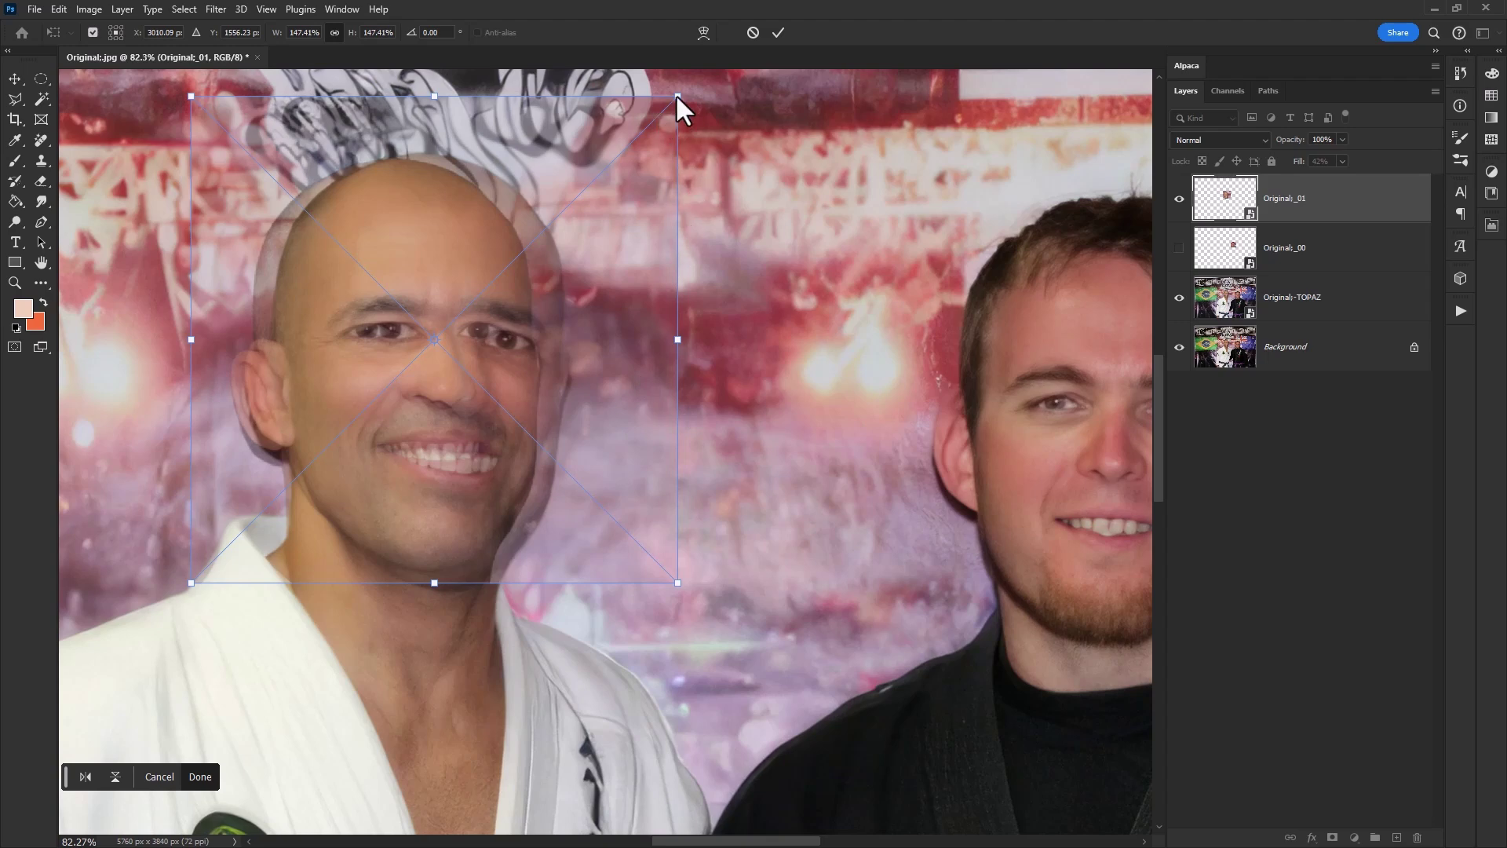
left_click_drag(678, 96, 723, 78)
scroll(663, 135, "up", 1)
left_click_drag(448, 375, 274, 609)
Fine-tune the face to 153.66% scale and 4.90° rotation, then commit.
left_click_drag(754, 202, 808, 223)
left_click_drag(726, 133, 710, 149)
mouse_move(742, 166)
left_mouse_down()
mouse_move(773, 185)
mouse_move(741, 182)
left_mouse_up()
scroll(600, 407, "up", 3)
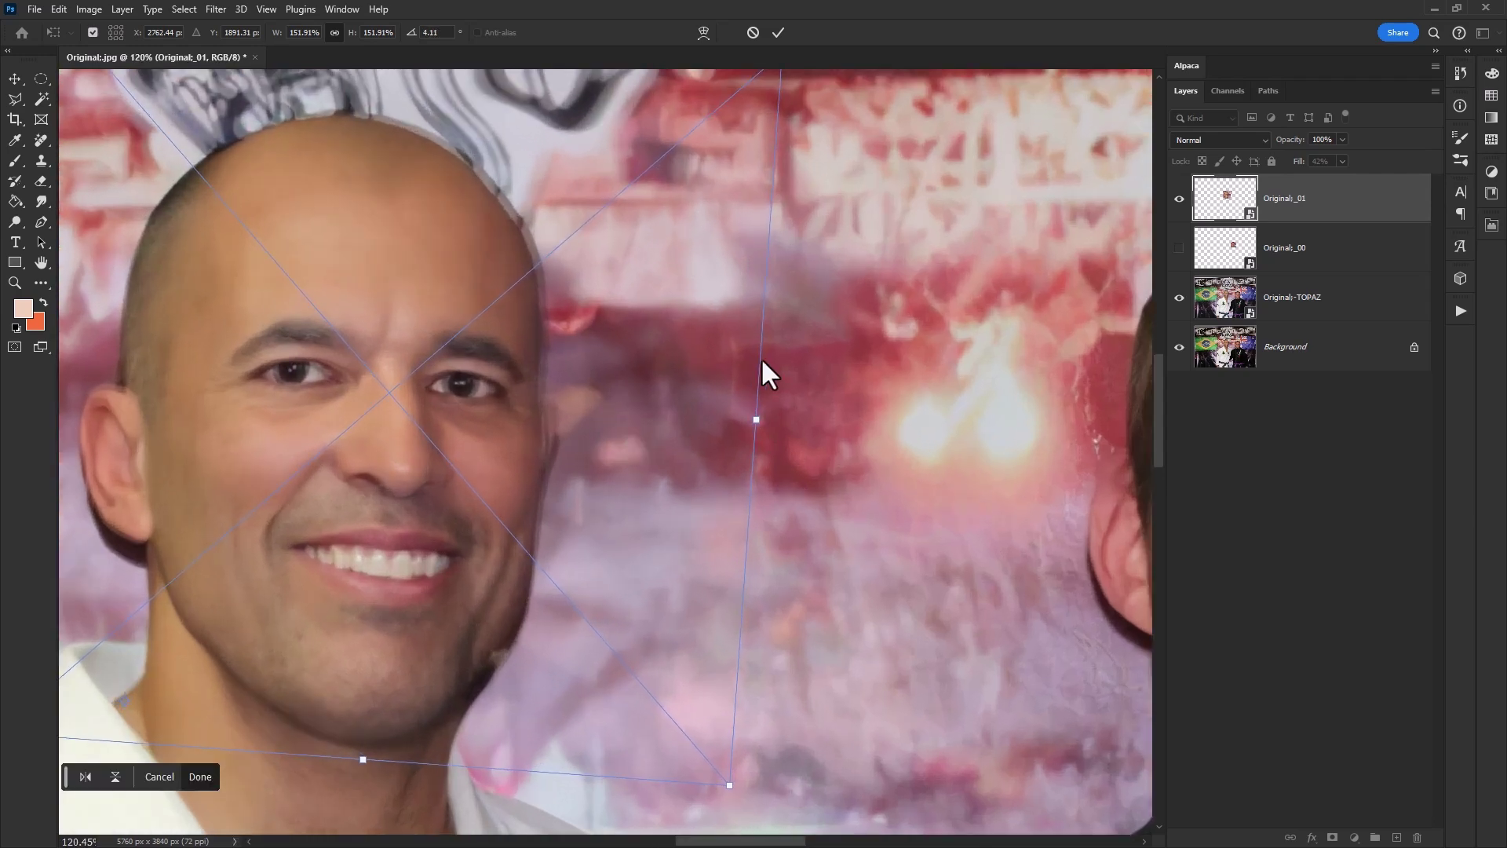
left_click_drag(351, 385, 356, 391)
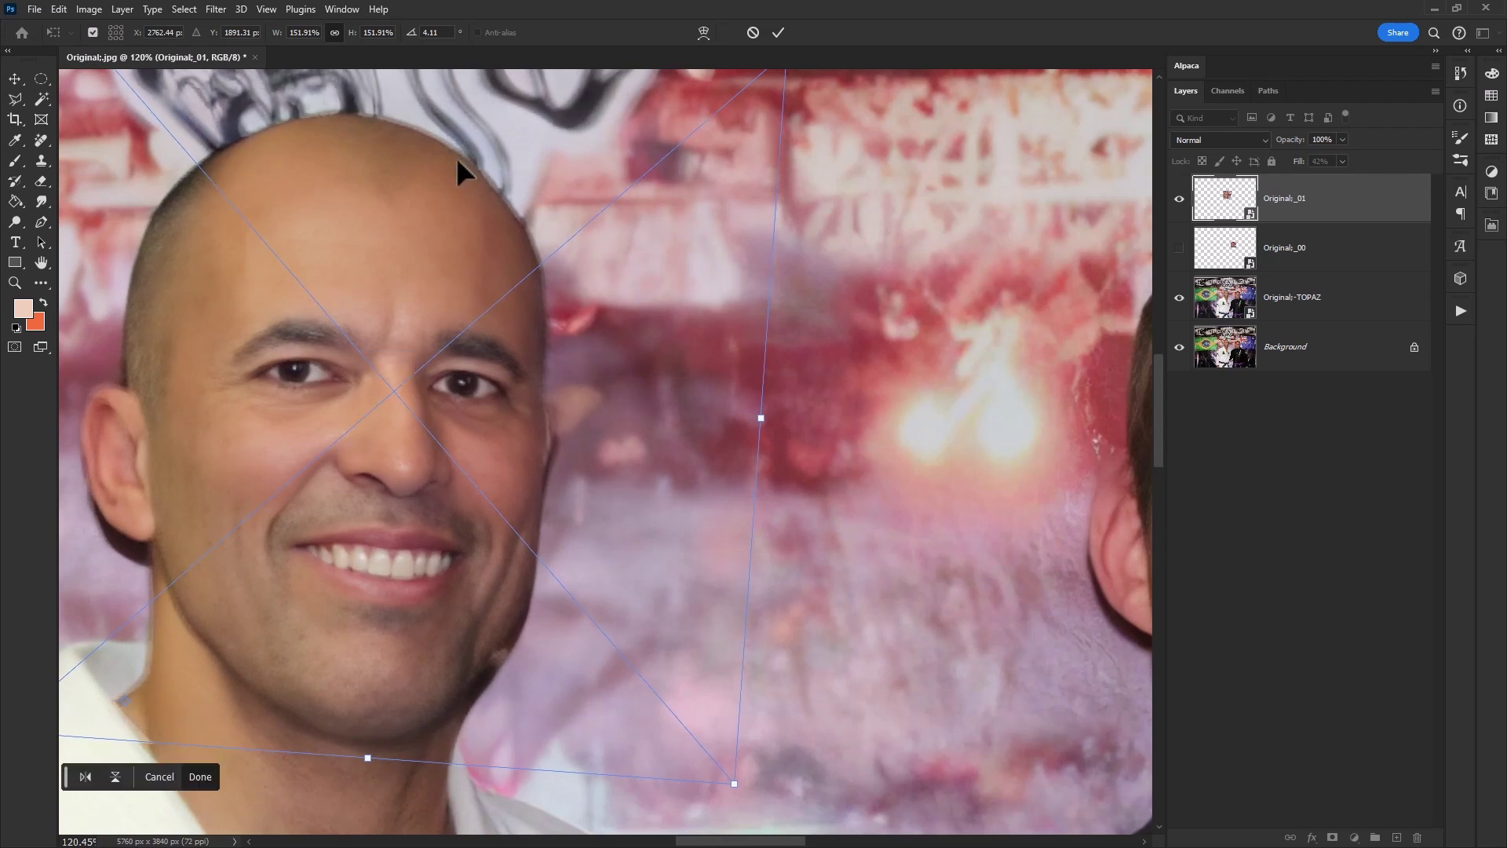
scroll(530, 344, "down", 1)
scroll(784, 110, "up", 4)
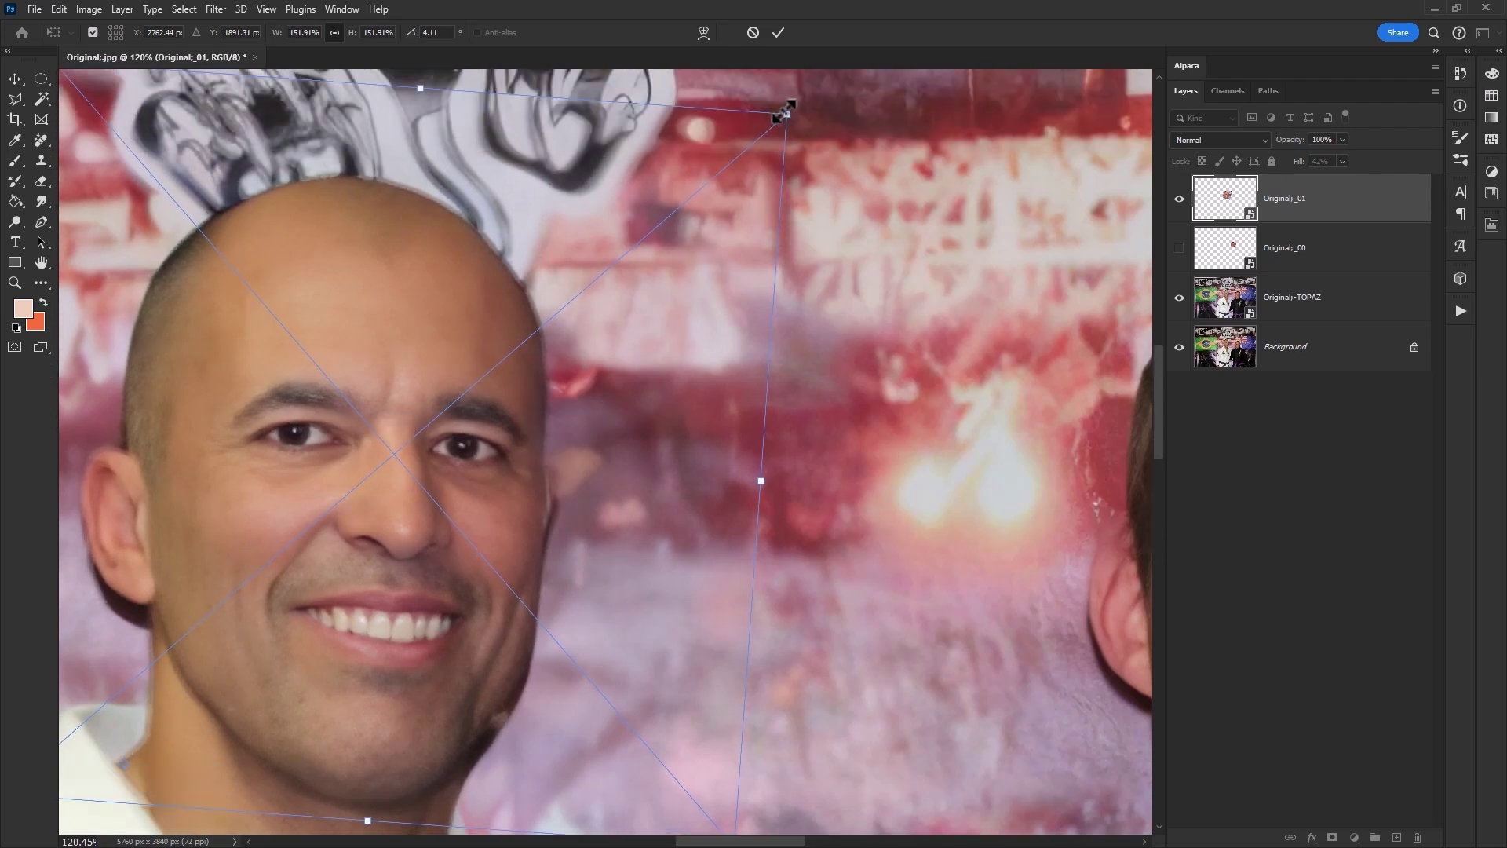
left_click_drag(784, 111, 790, 108)
left_click_drag(493, 500, 720, 184)
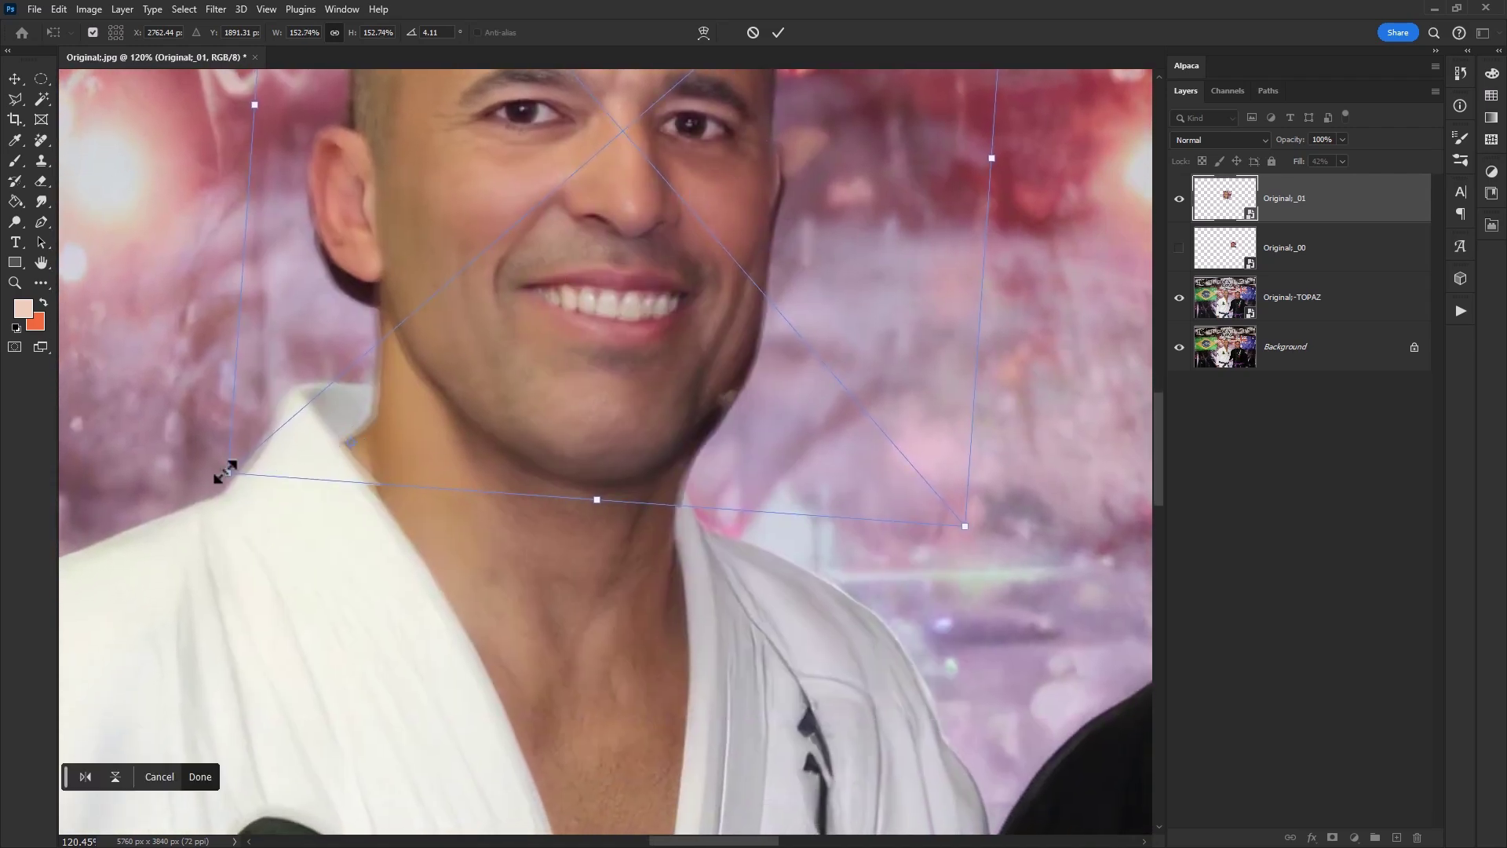
left_click_drag(227, 473, 223, 477)
left_click_drag(348, 448, 568, 123)
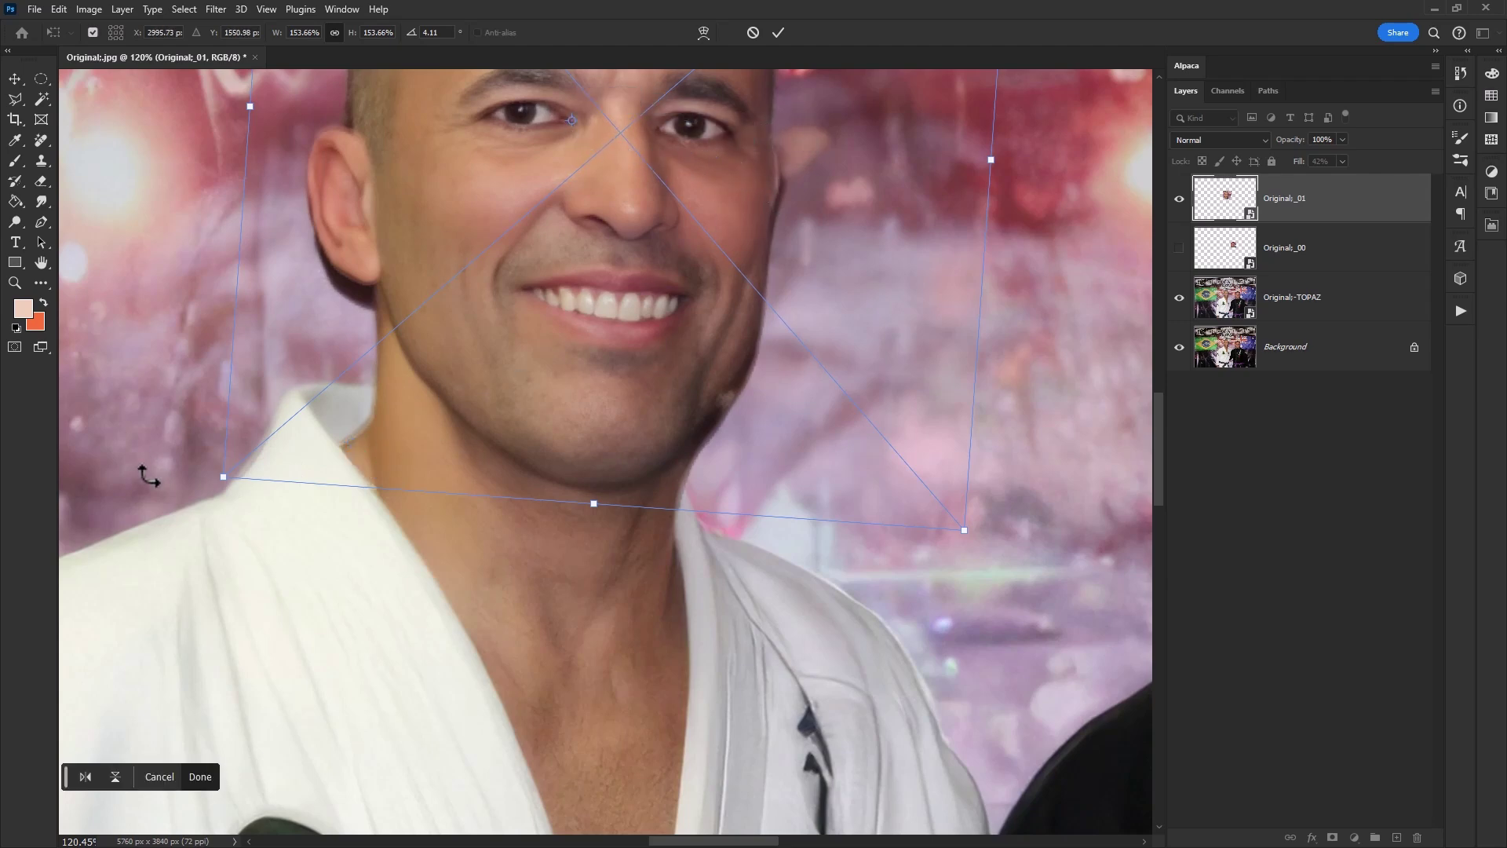
left_click_drag(148, 476, 134, 471)
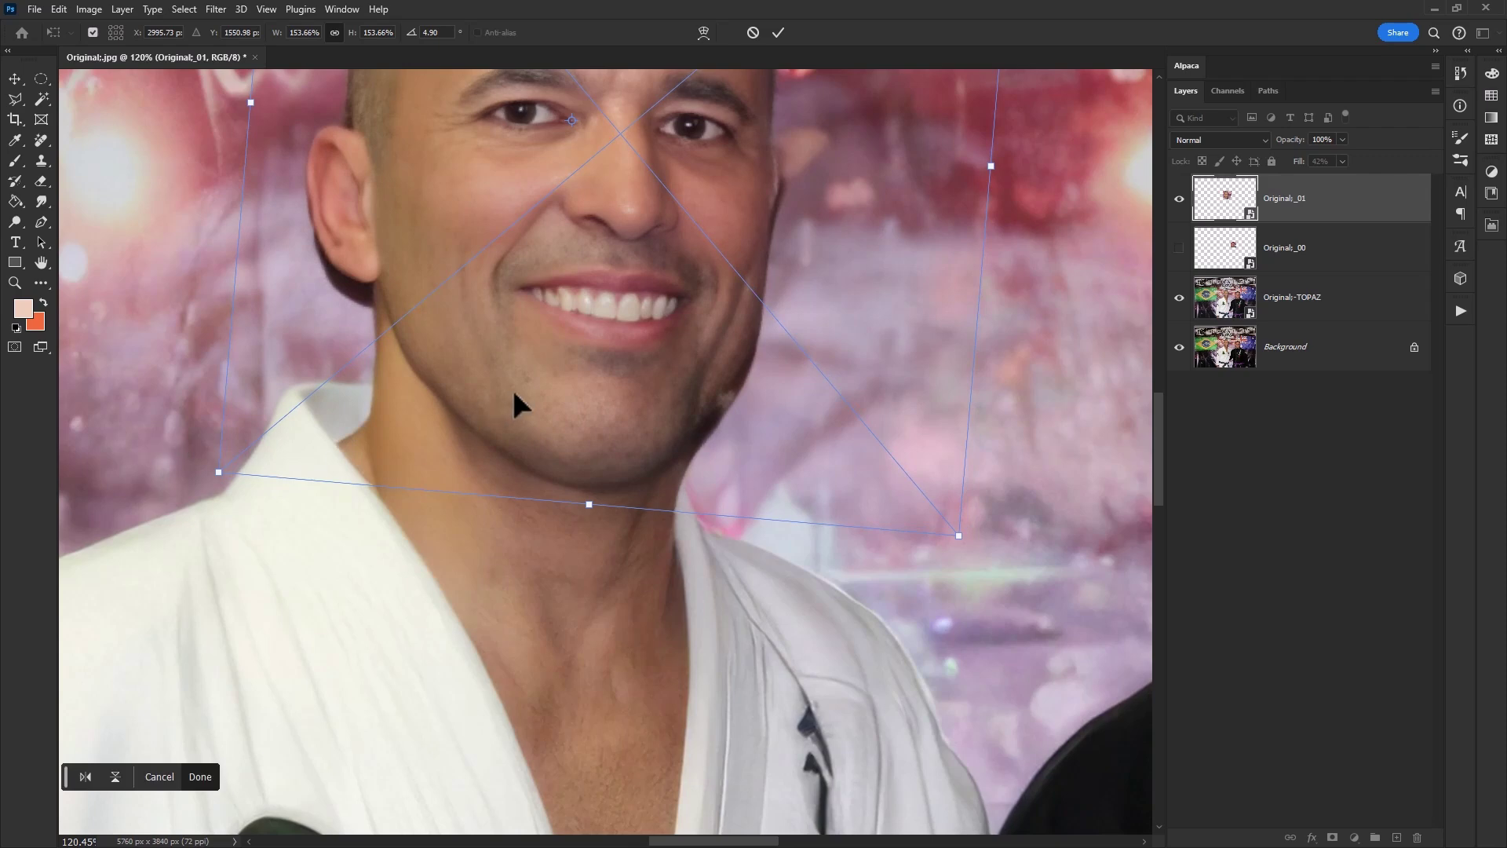
key("Return")
key("z")
scroll(667, 493, "down", 2)
Hide Original;_01, then show and select the Original;_00 face layer.
scroll(667, 492, "down", 2)
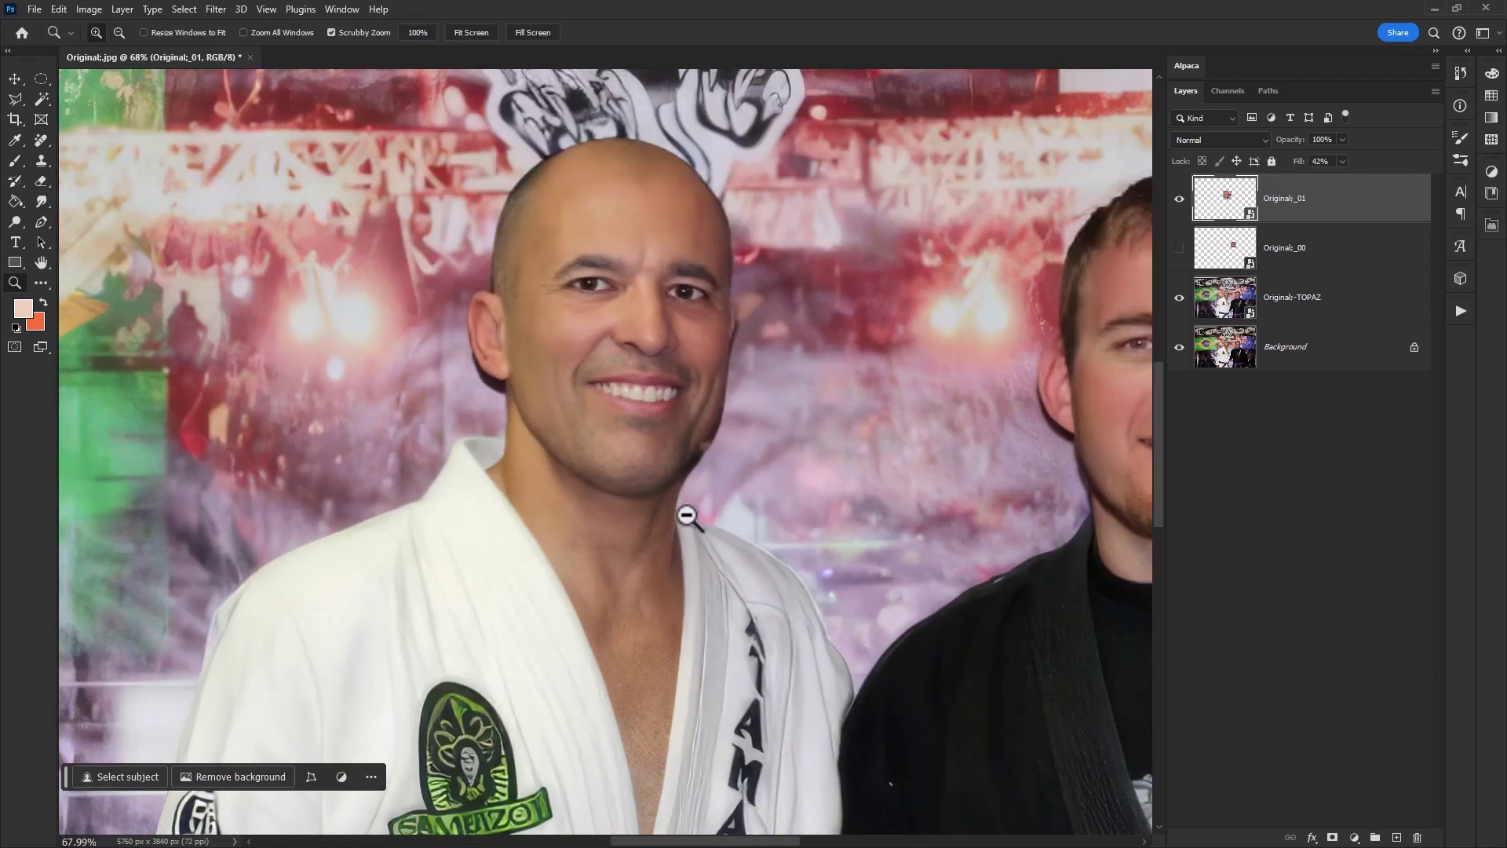
left_click(1179, 199)
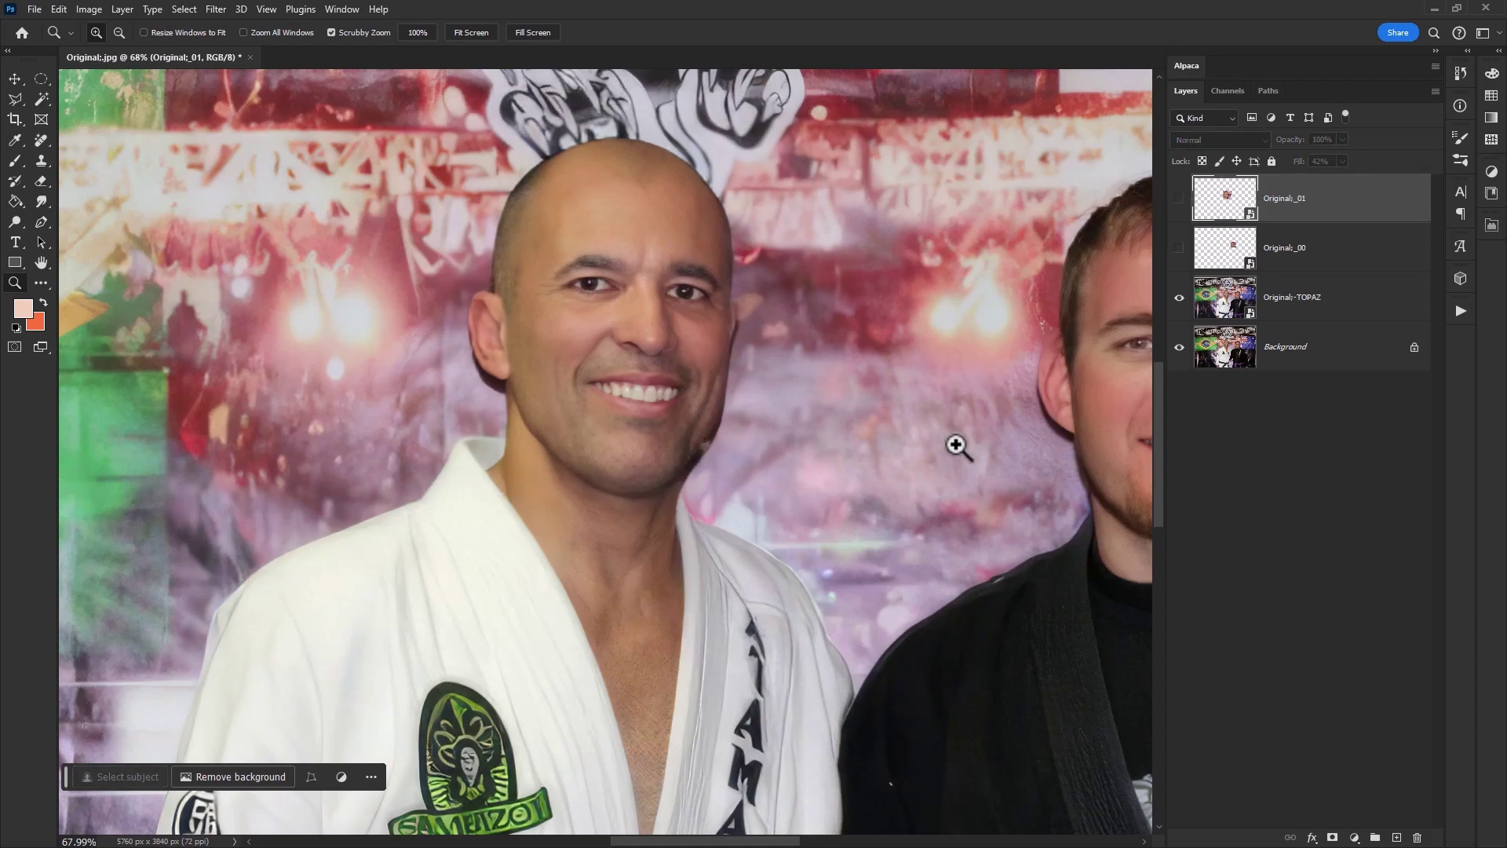
left_click_drag(979, 445, 424, 431)
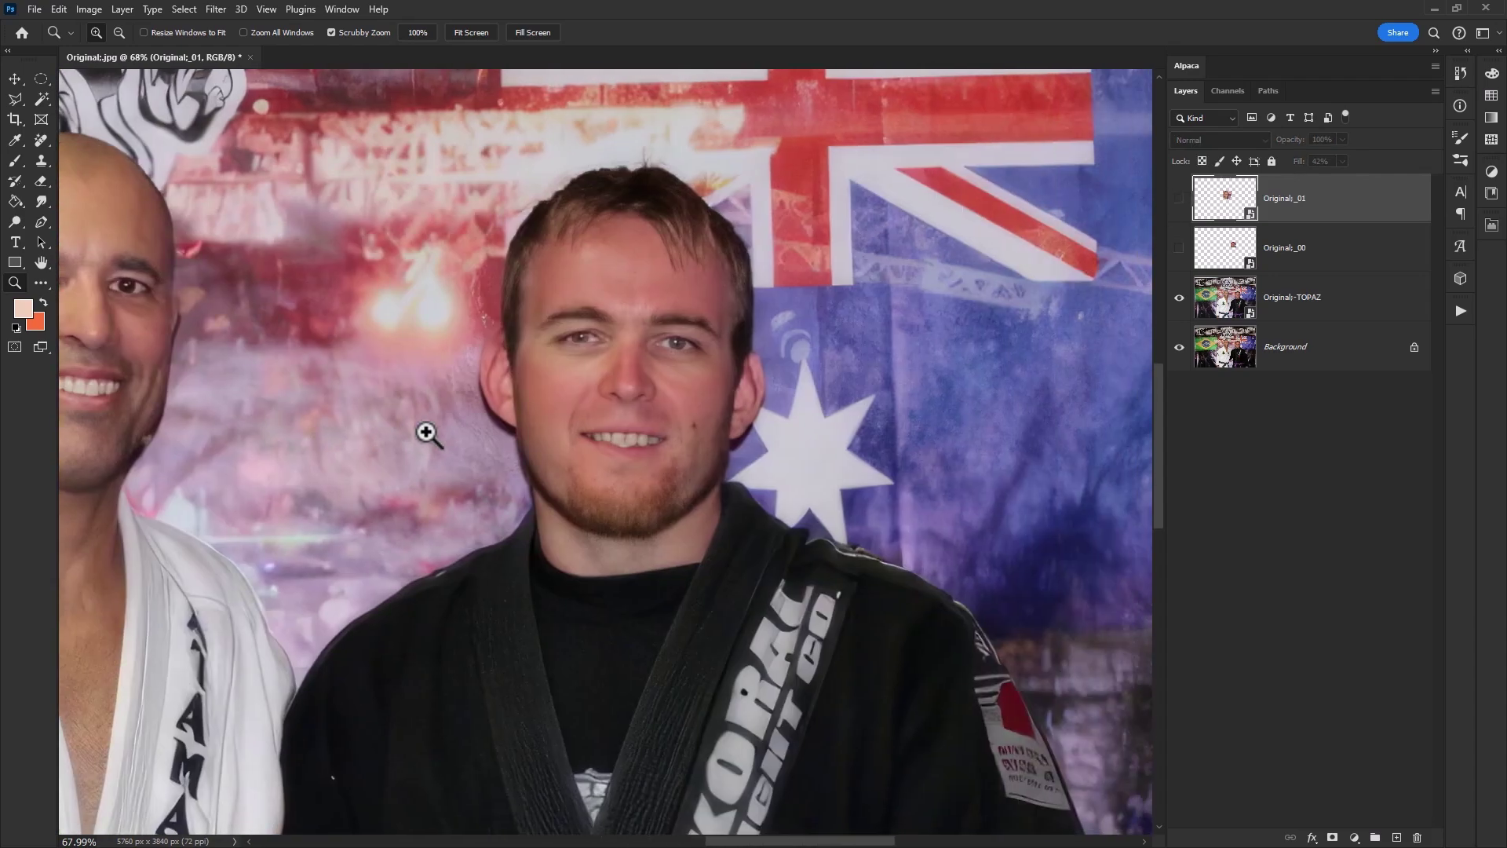
left_click(1179, 248)
Scale Original;_00 to about 140% and rotate 4.43° over the right man's face, then compare.
key("ctrl+t")
scroll(618, 529, "up", 2)
left_click_drag(691, 196, 793, 98)
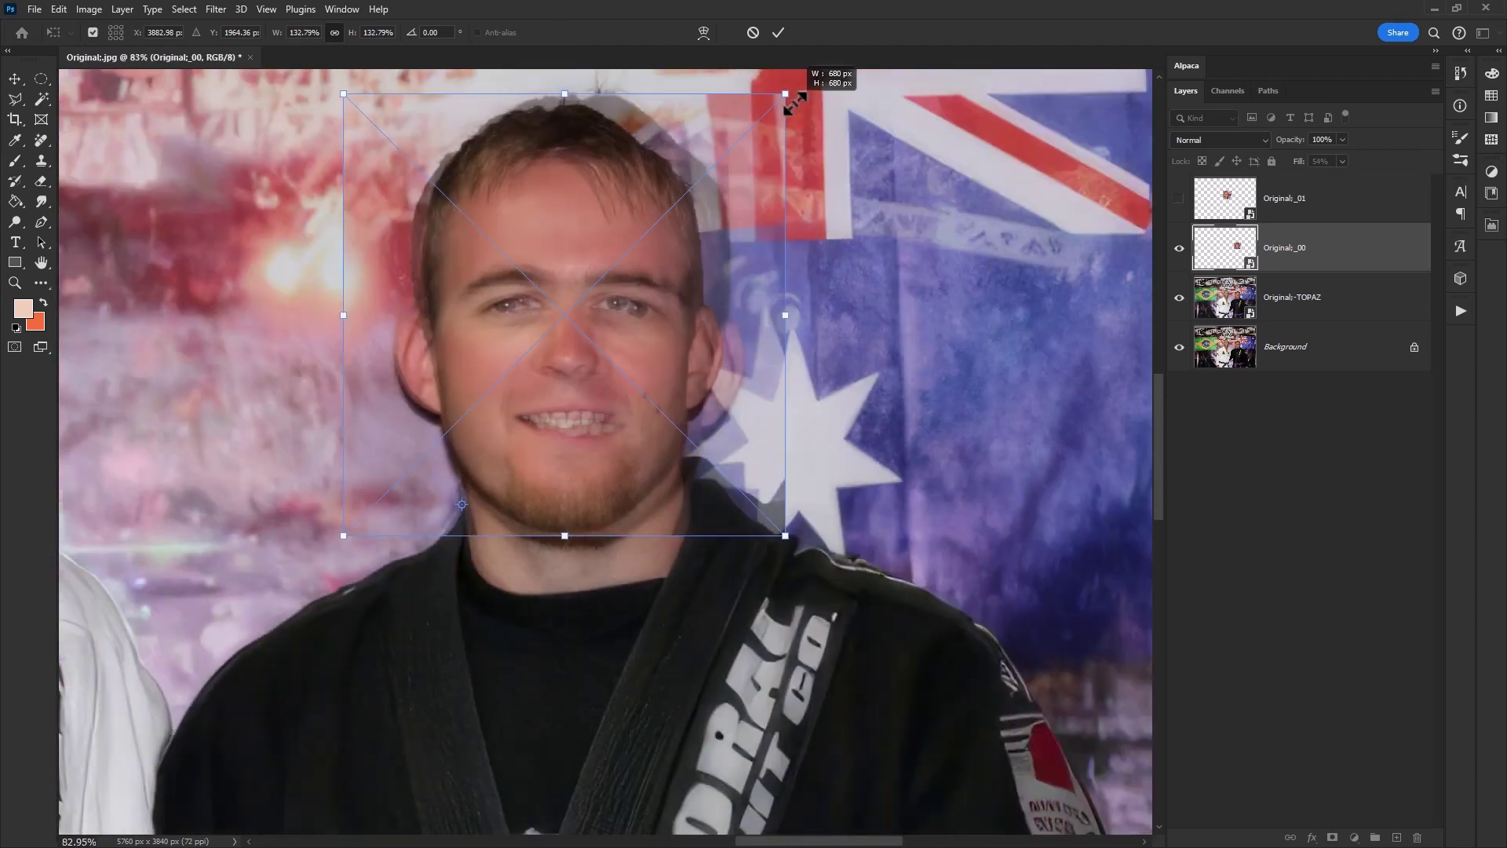
left_click_drag(558, 139, 579, 141)
left_click_drag(282, 586, 262, 562)
left_click_drag(791, 555, 799, 582)
key("Return")
key("z")
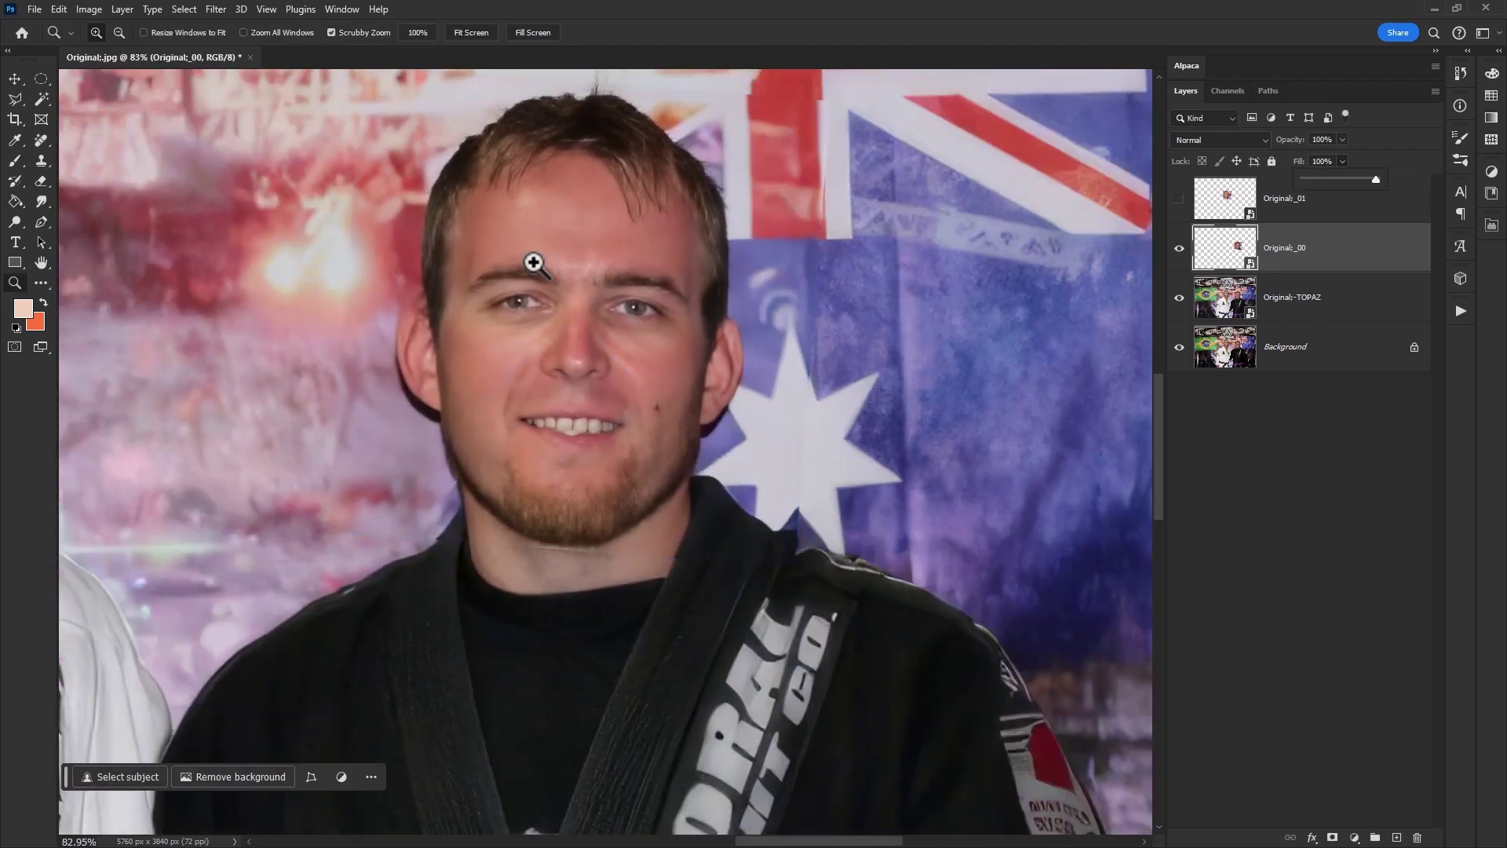
left_click(1179, 253)
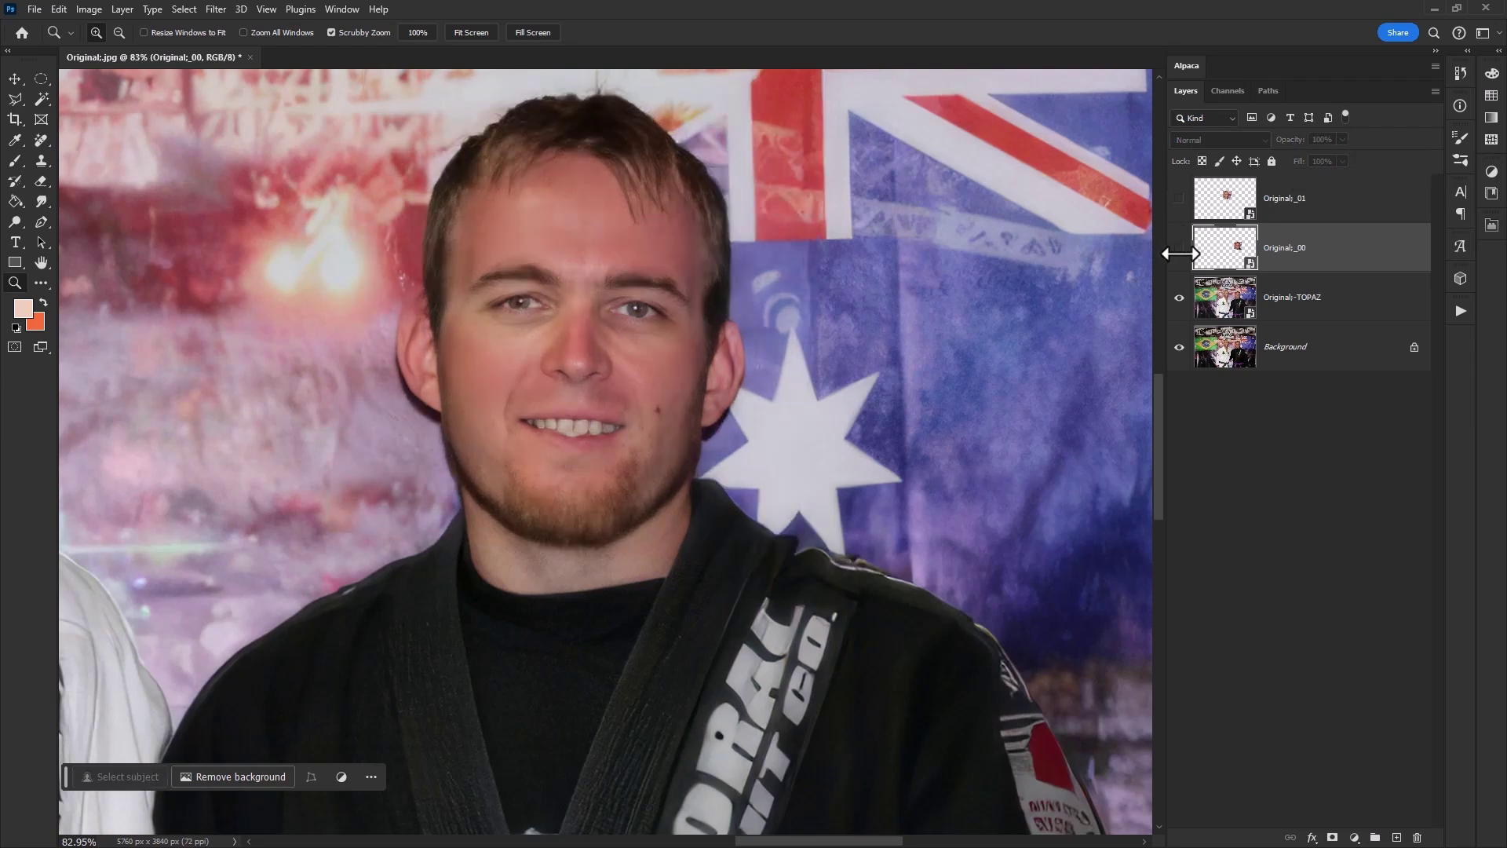
left_click(1179, 249)
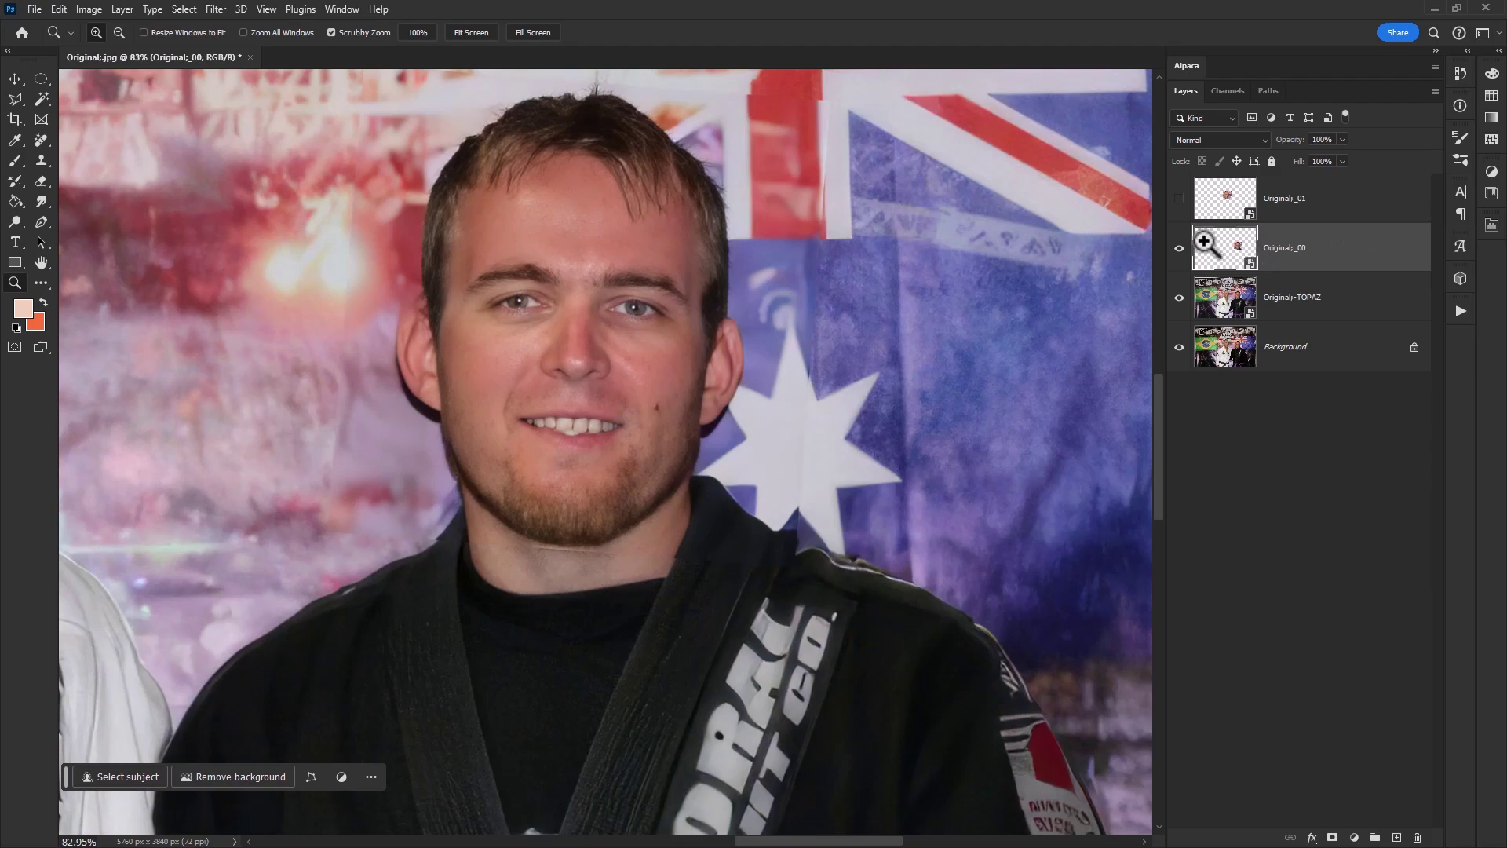
Show Original;_01 again and add a black layer mask to it.
left_click_drag(502, 343, 1154, 447)
left_click_drag(541, 384, 571, 309)
left_click(1179, 198)
left_click(1282, 201)
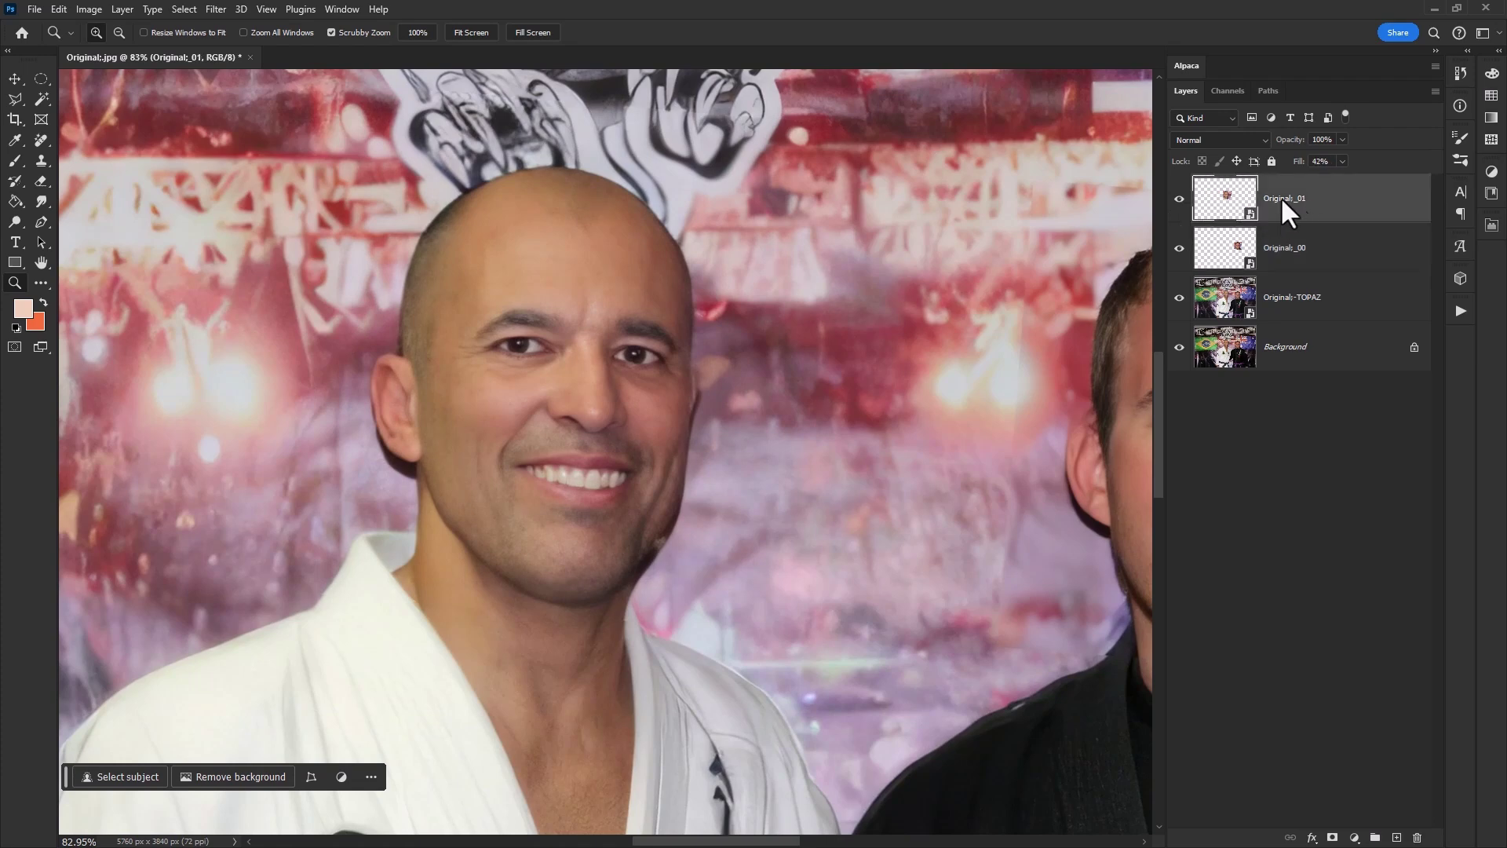
left_click(1332, 838, "alt")
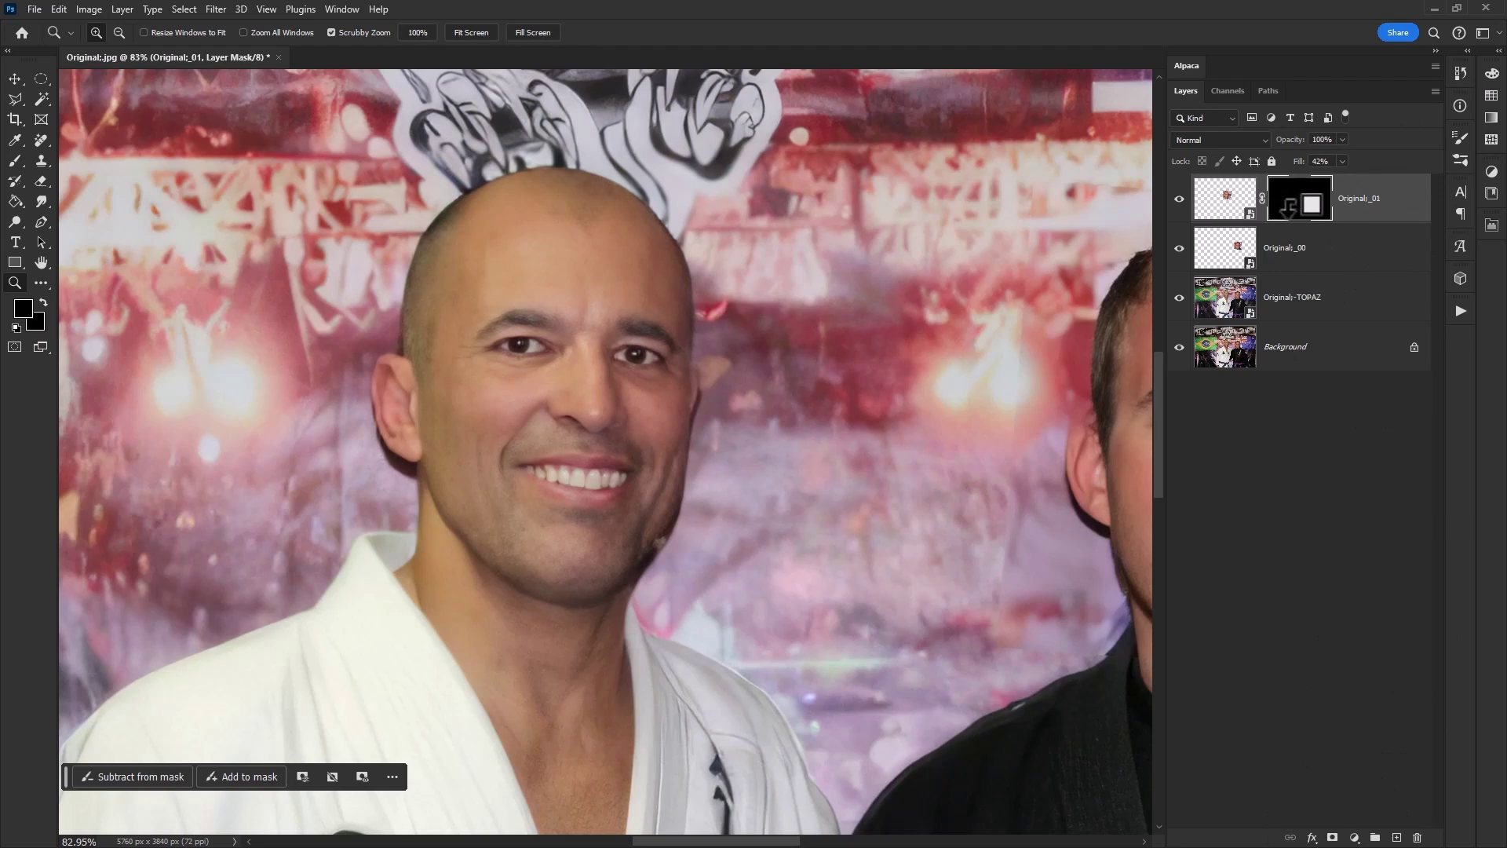
Paint the bald man's restored eyes back in with a 69 px brush, then compare.
key("b")
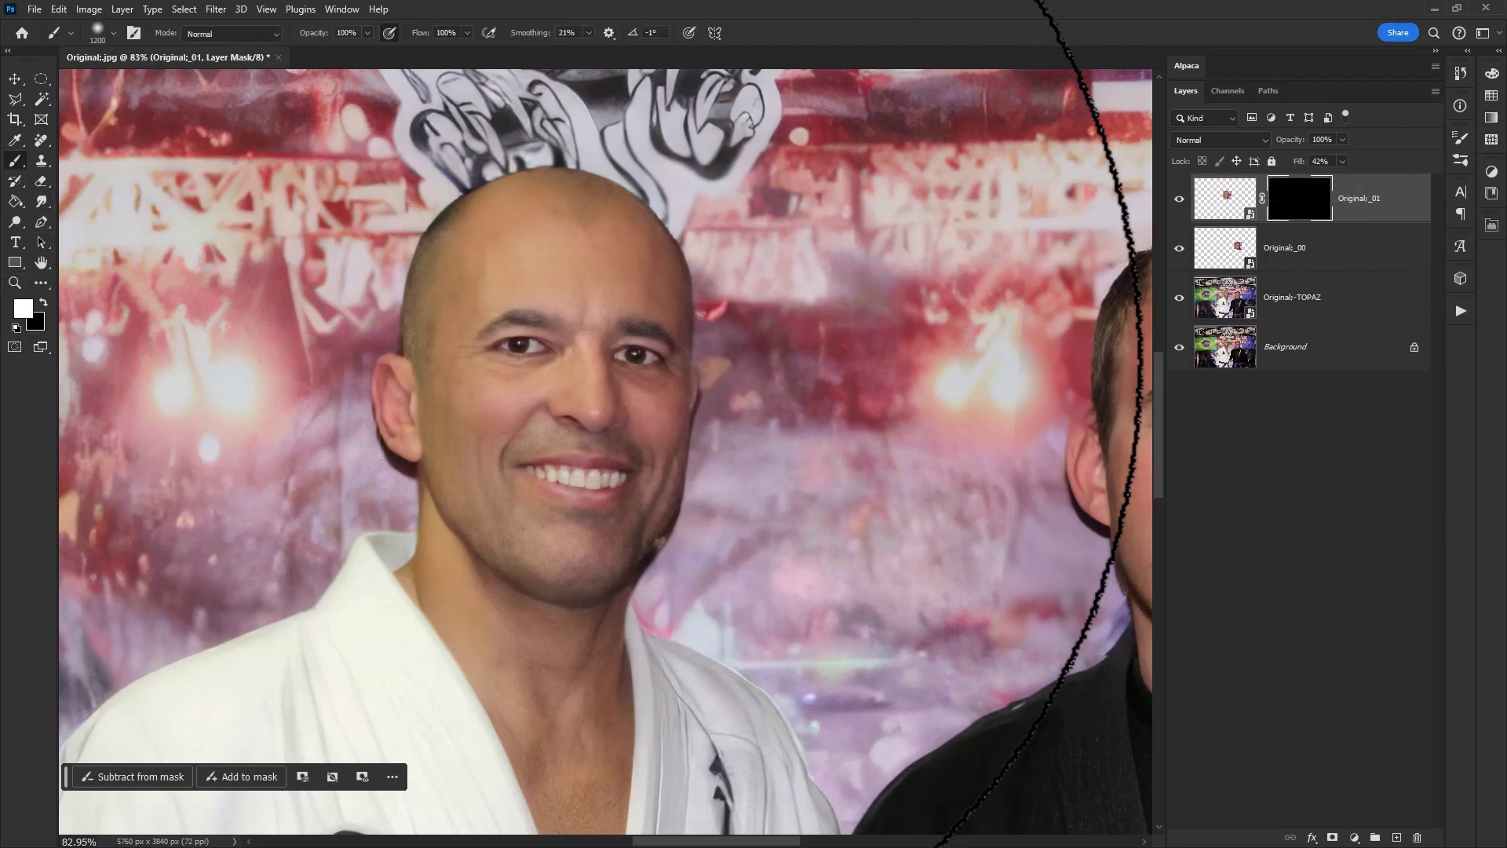
left_click(114, 34)
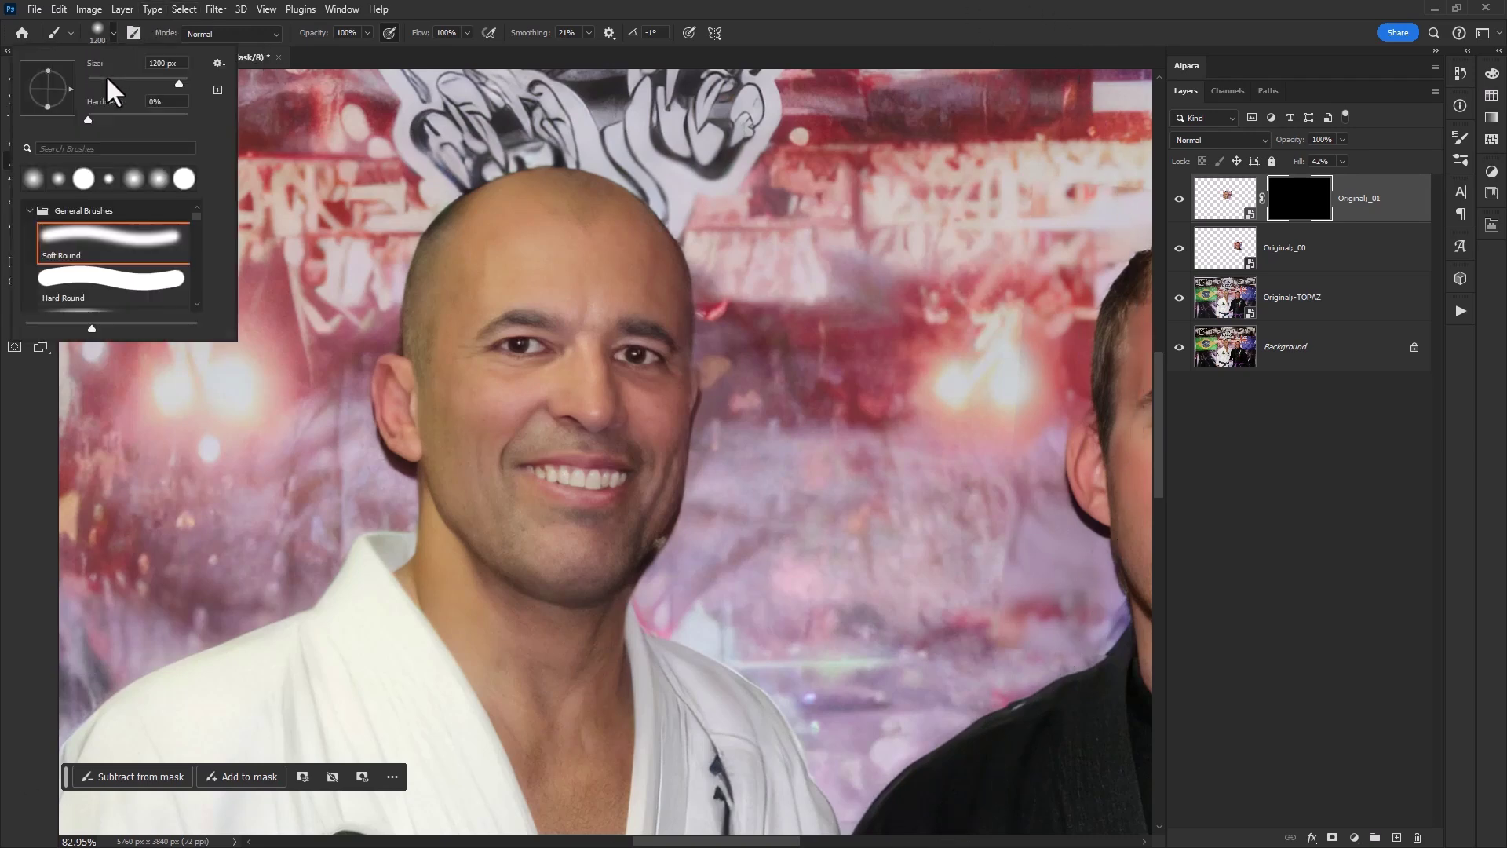
left_click_drag(114, 84, 106, 84)
type("69")
key("Return")
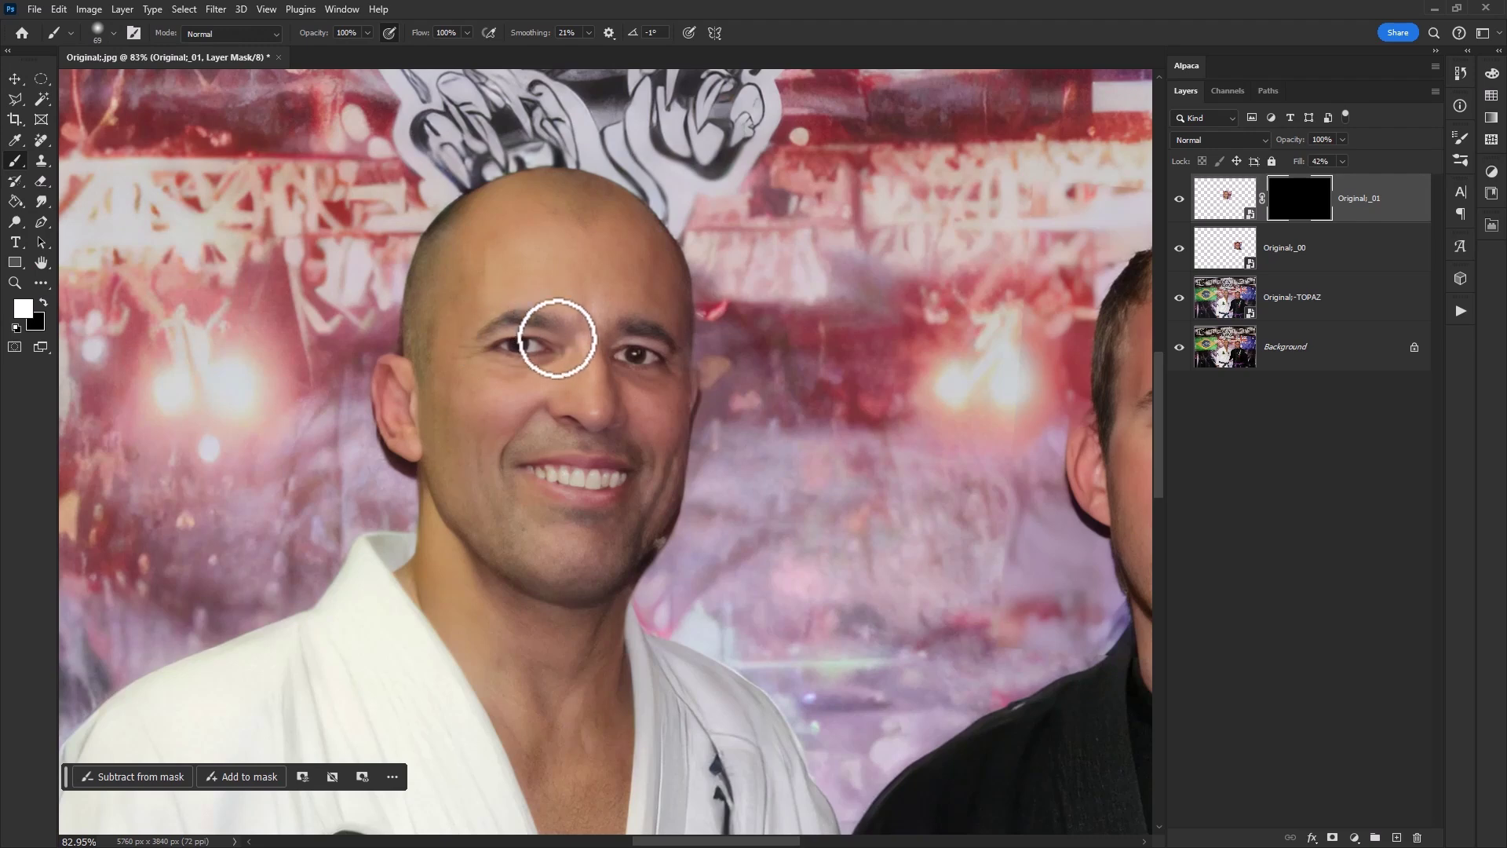
left_click(557, 342)
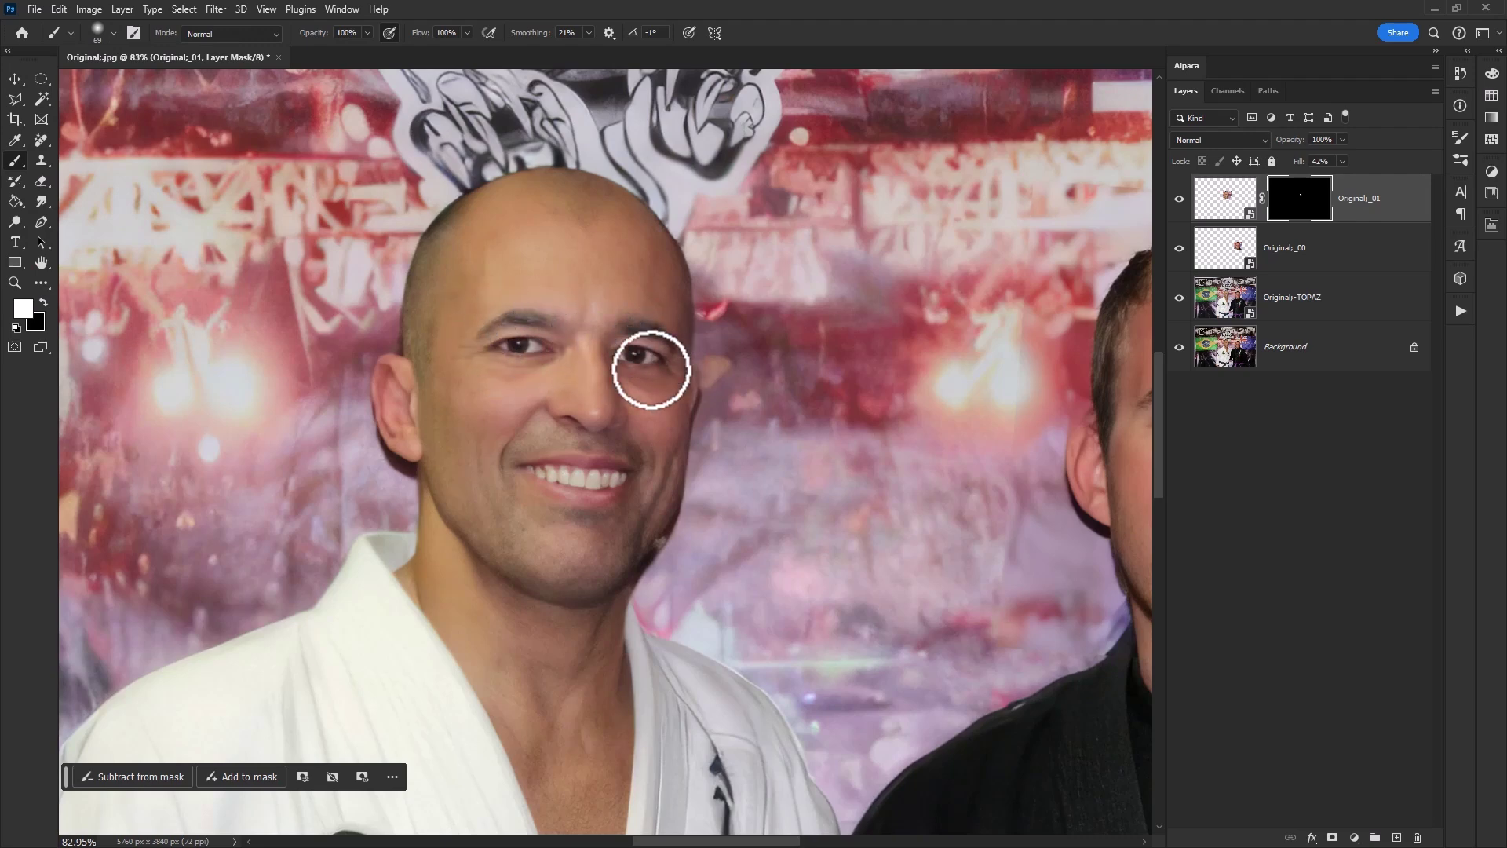
left_click(656, 362)
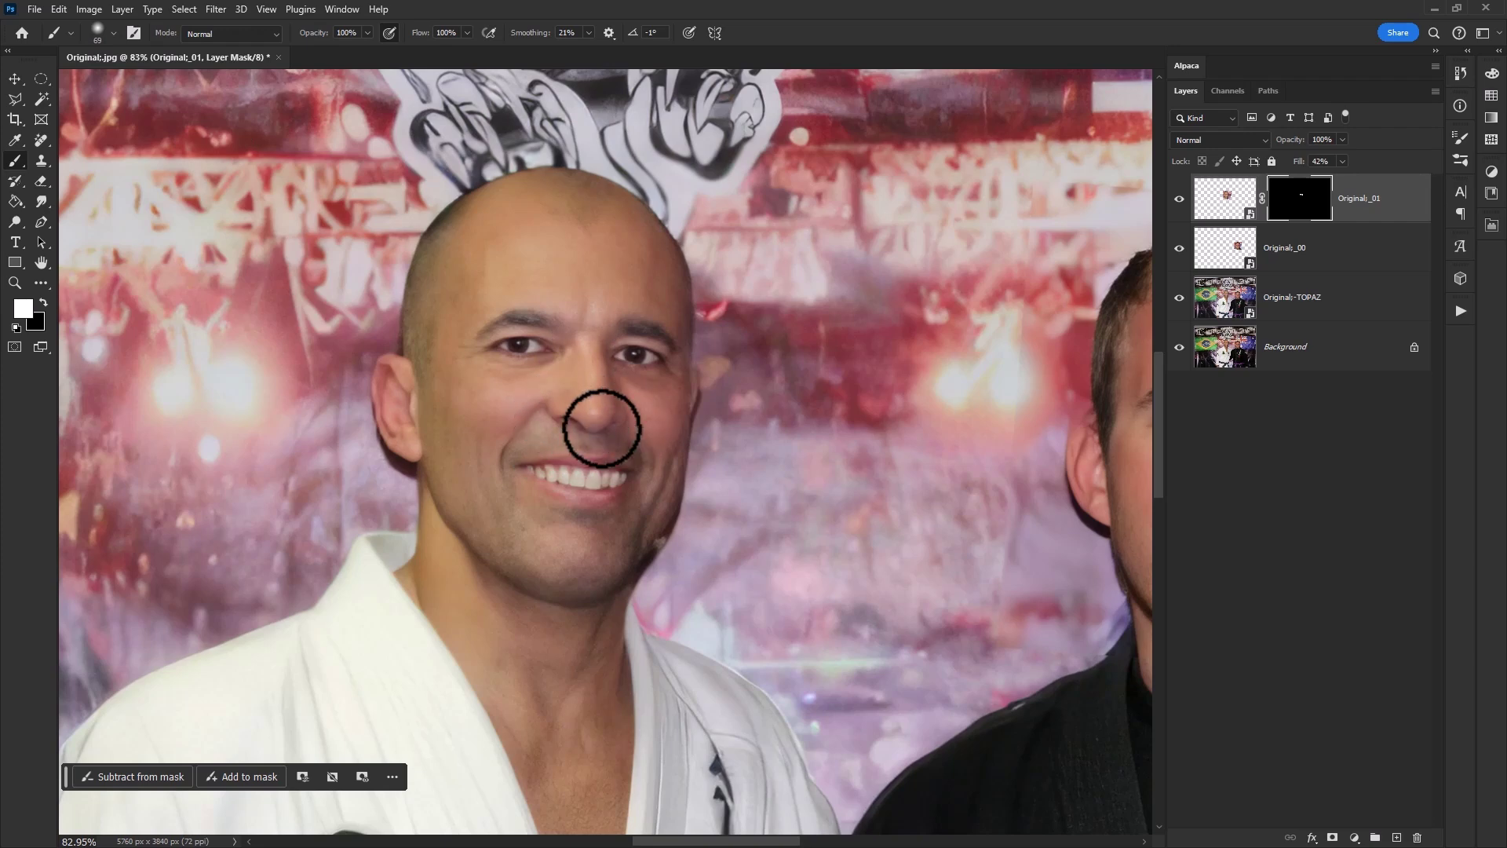
left_click(1179, 199)
left_click(1178, 199)
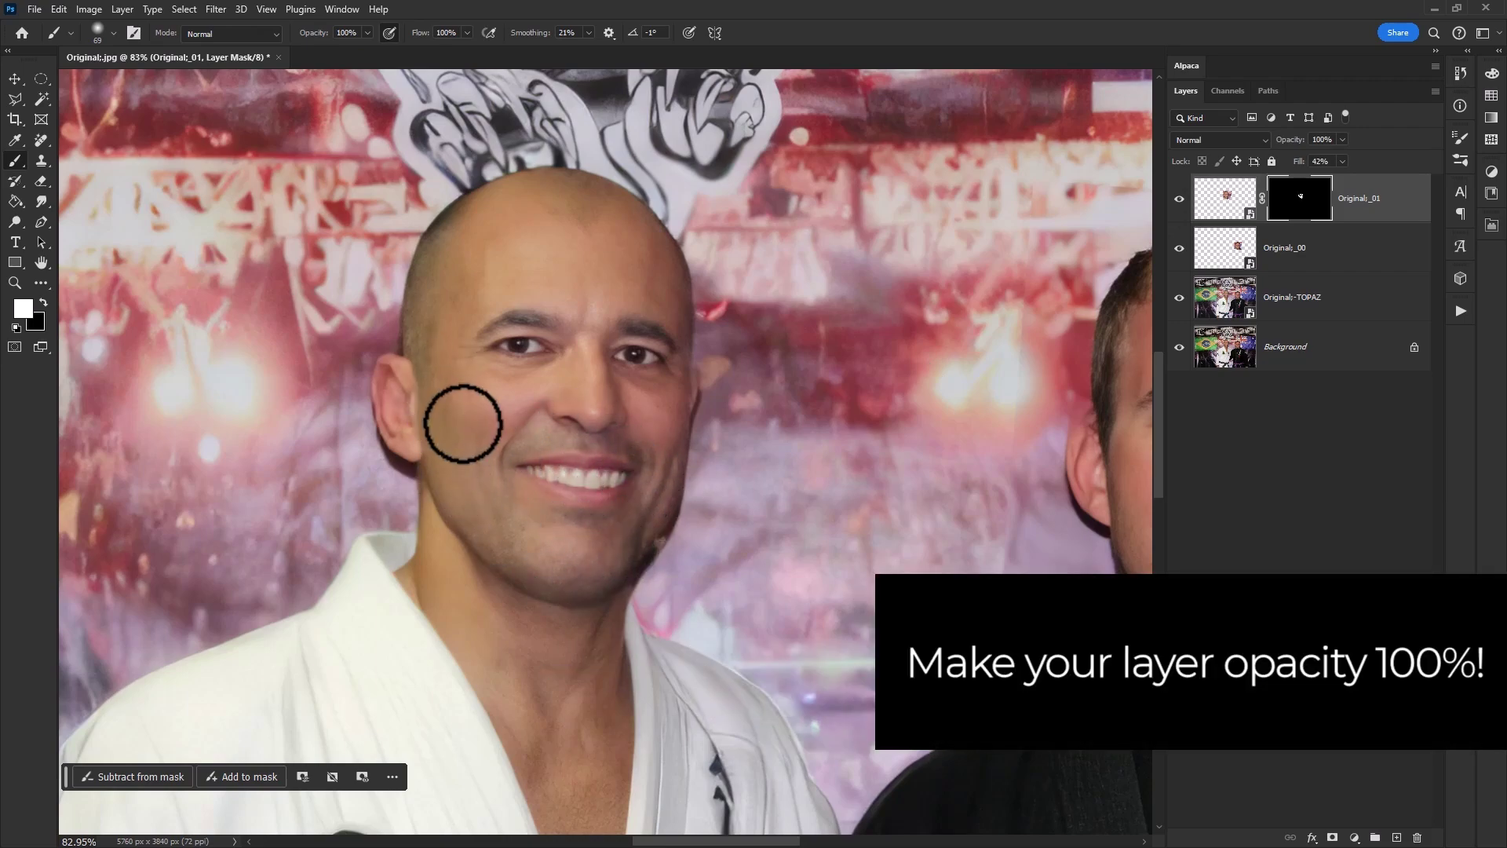
Add a black mask to Original;_00 and try painting back detail near the mouth.
left_click_drag(878, 605, 447, 481)
left_click(1320, 252)
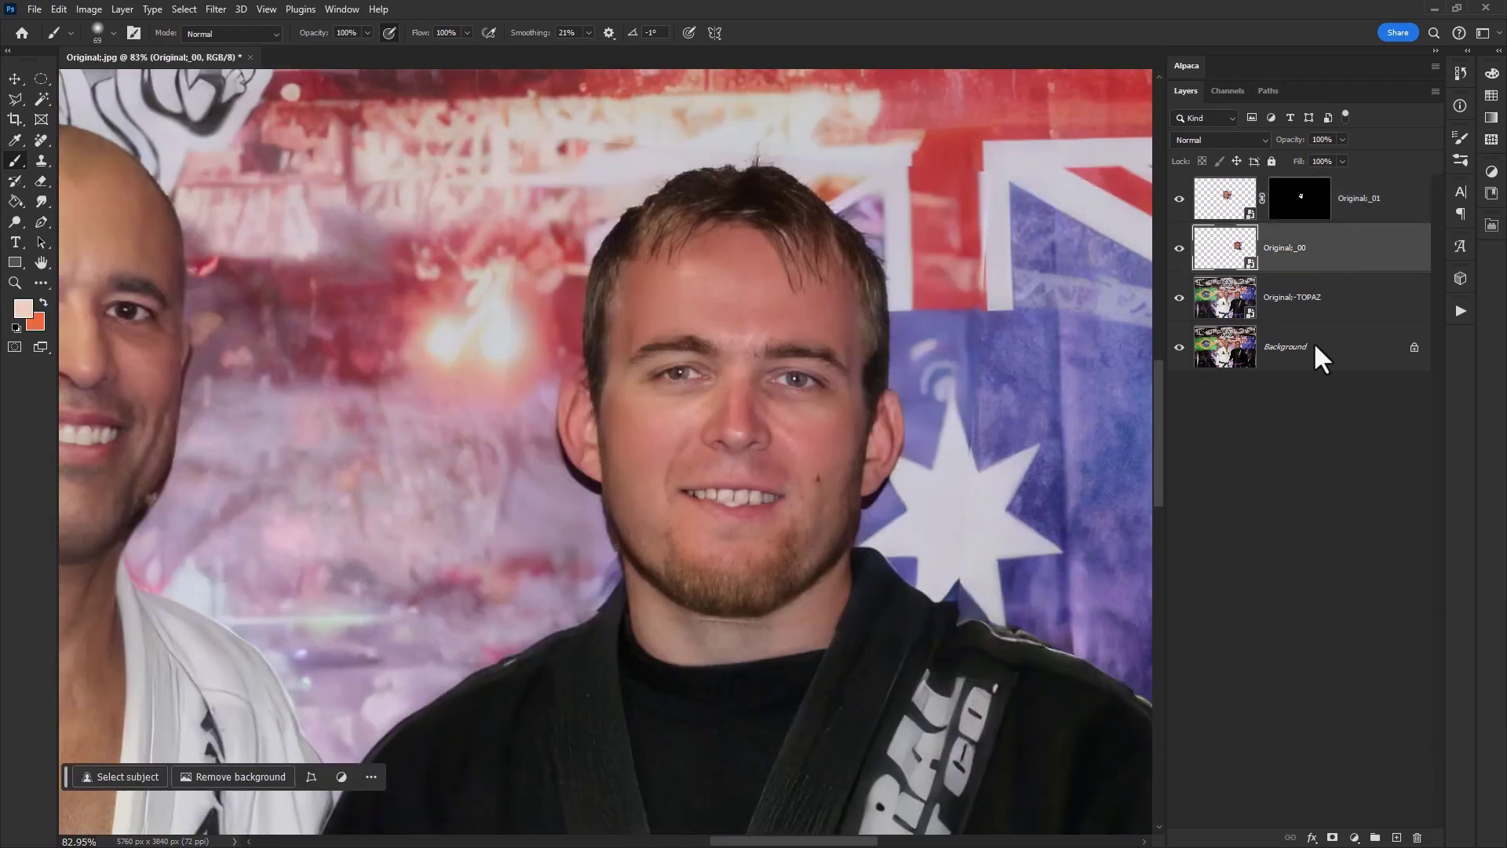
left_click(1332, 837, "alt")
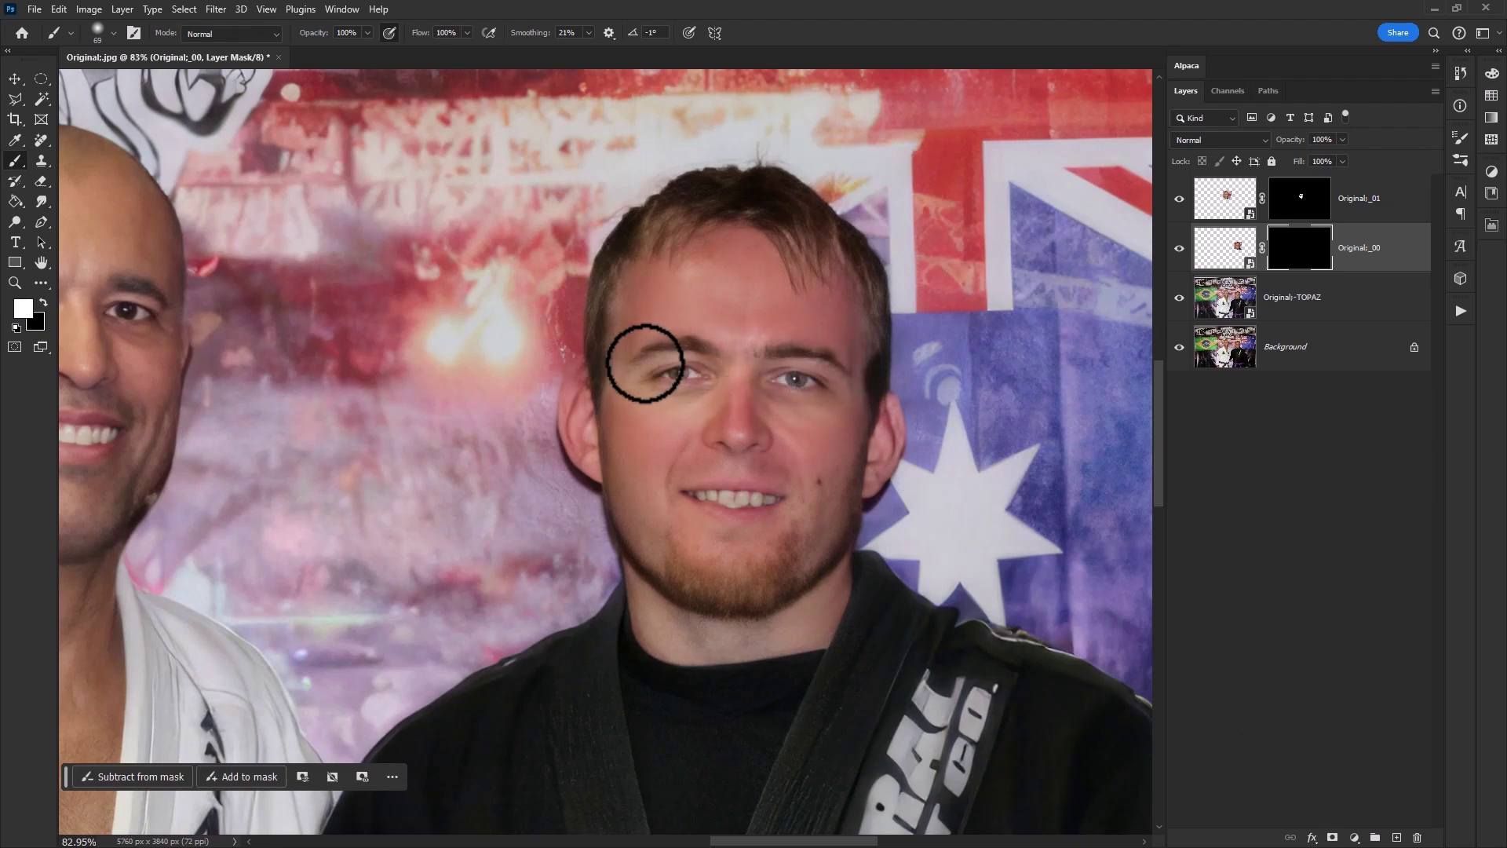
left_click_drag(733, 502, 794, 503)
key("ctrl+z")
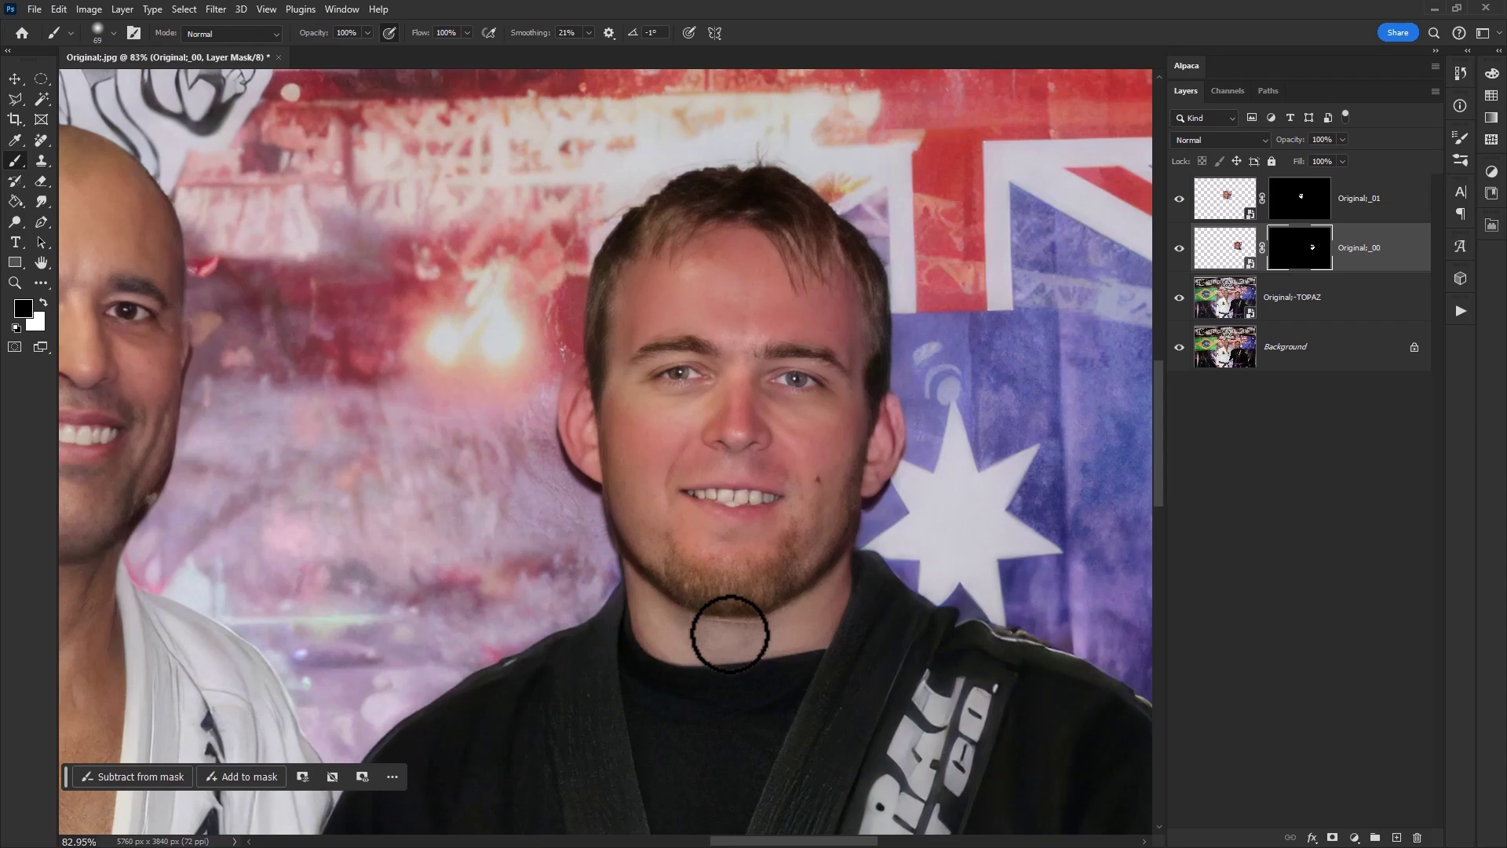
scroll(723, 447, "down", 2)
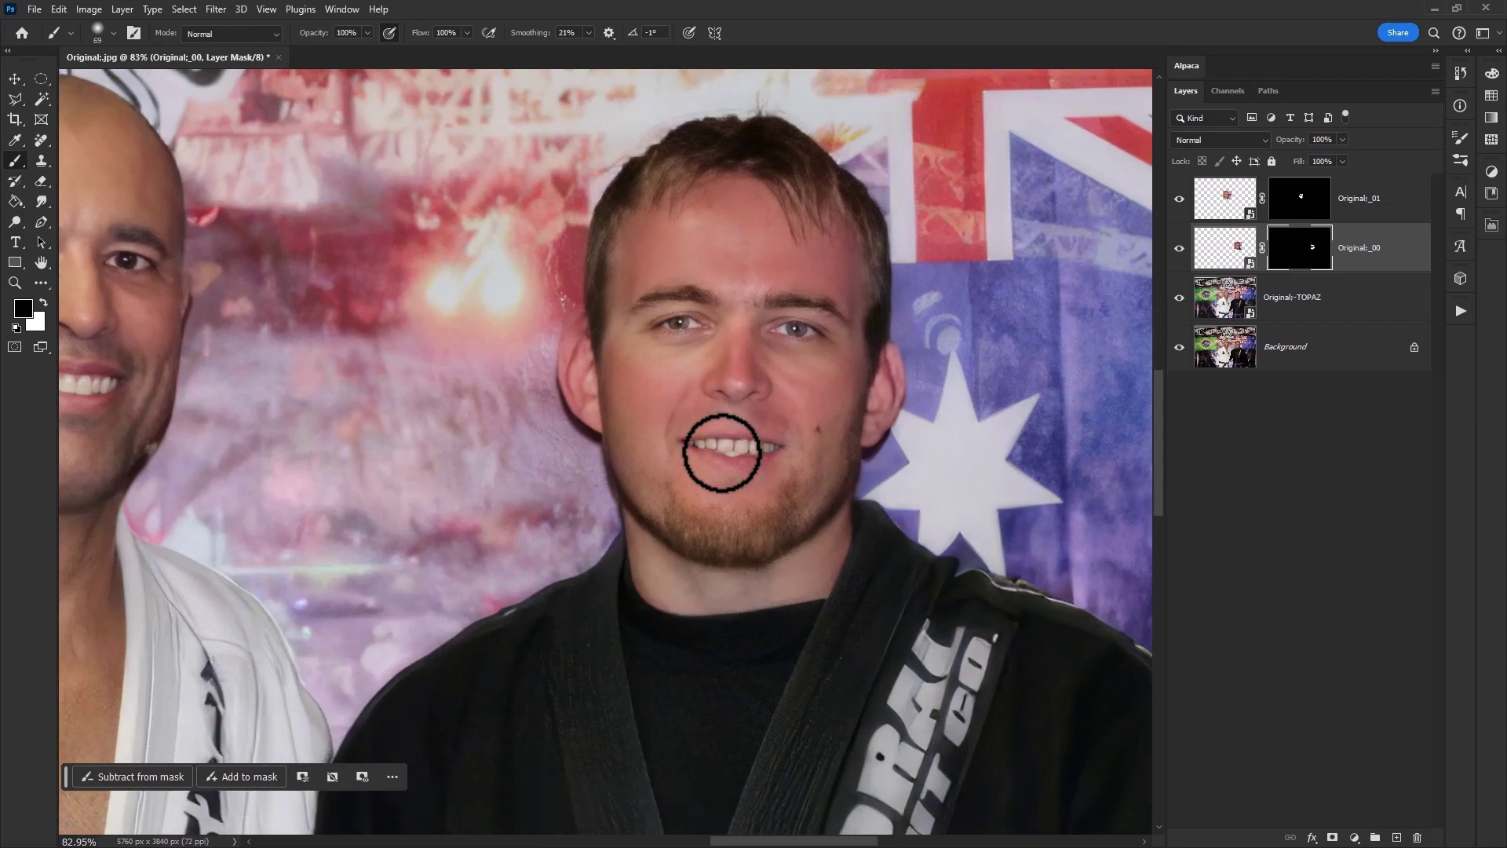
Return the Original_01 restored-face layer's fill to 100%.
scroll(767, 397, "up", 3)
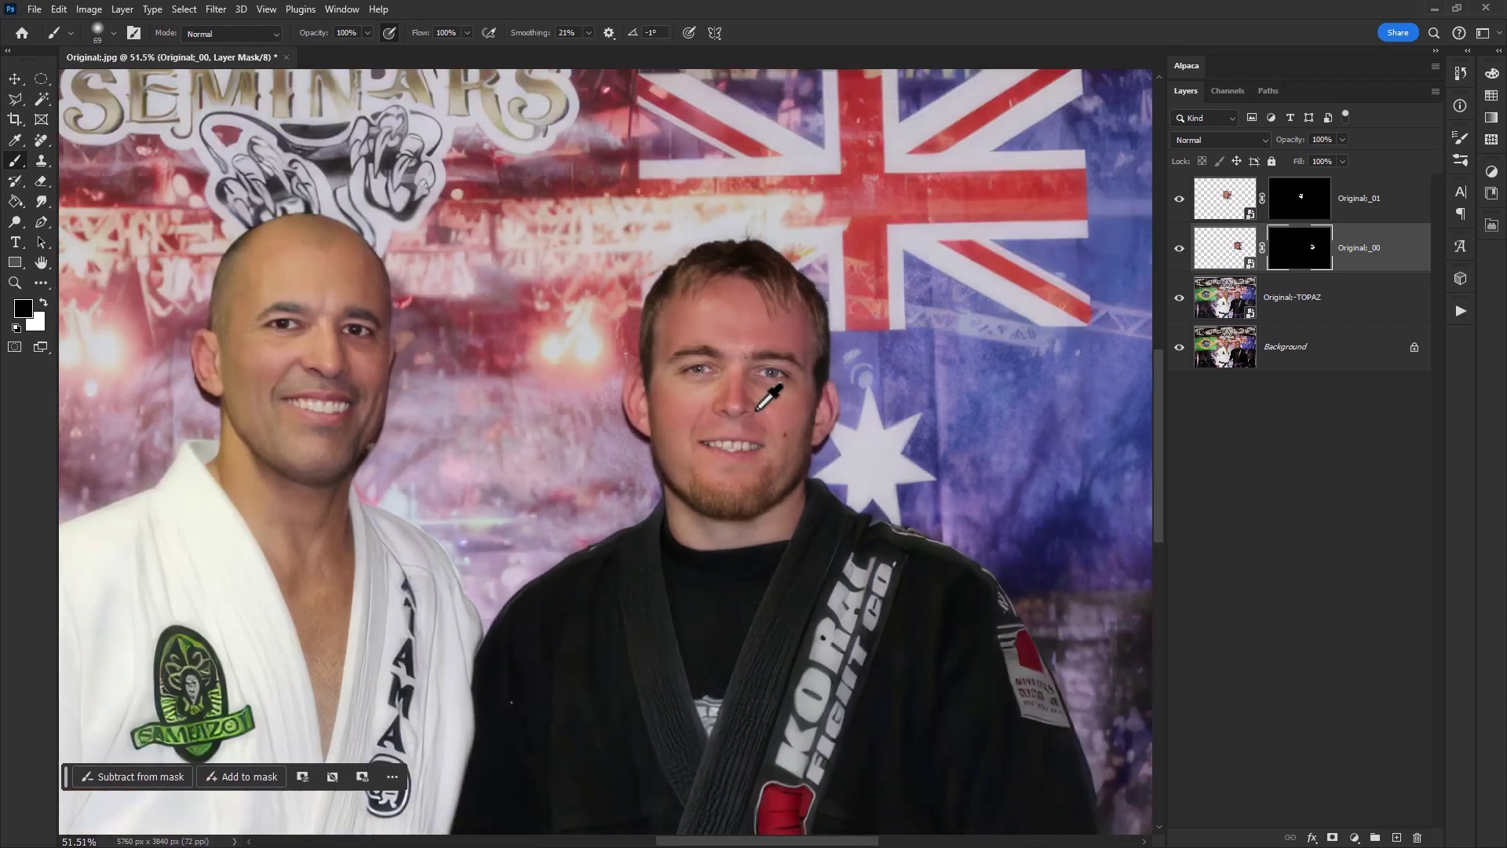
scroll(524, 390, "down", 5)
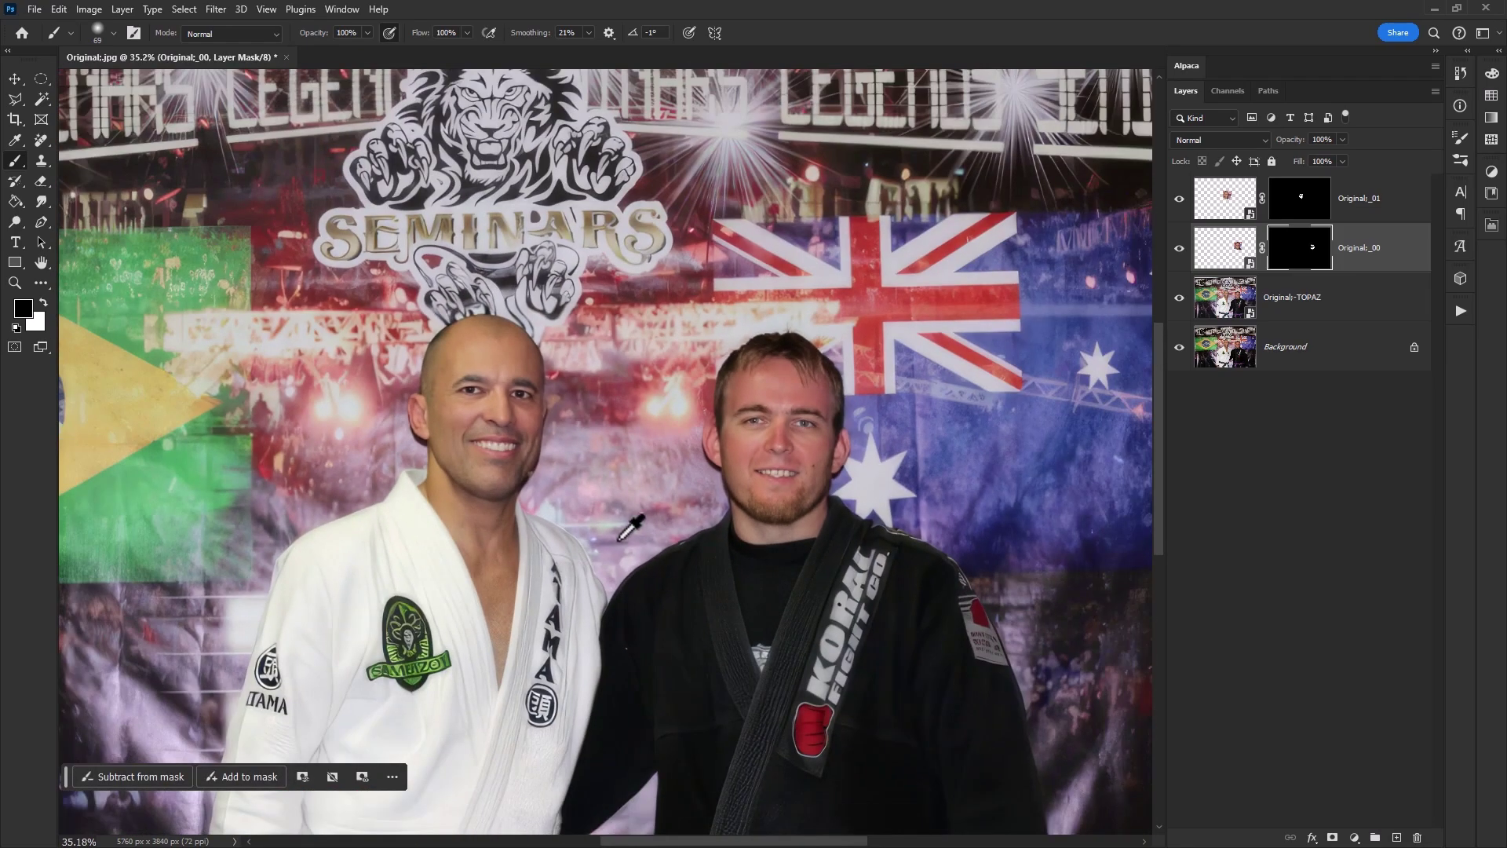
left_click_drag(626, 531, 574, 442)
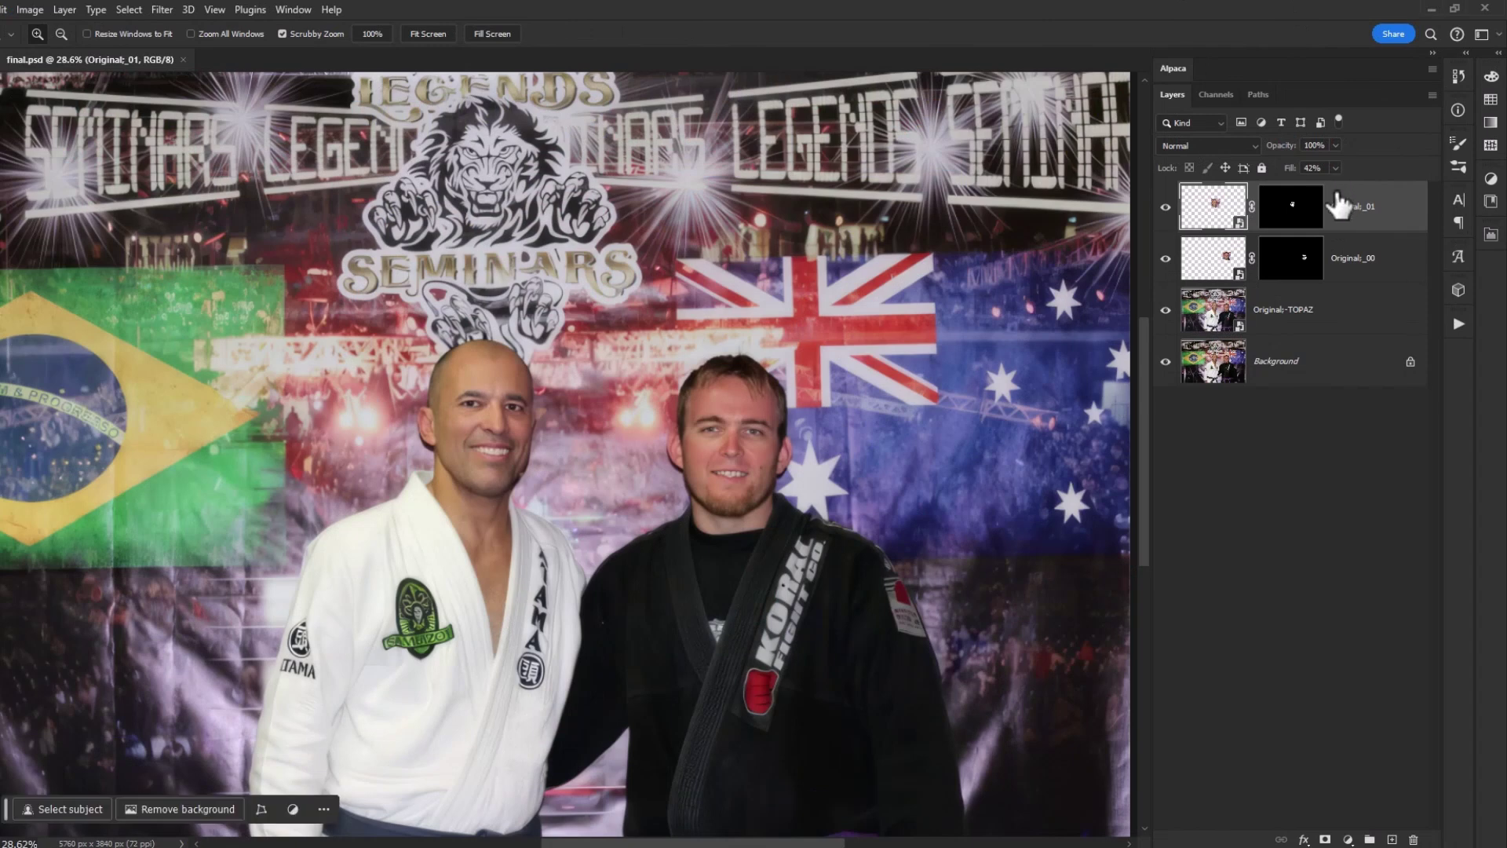
left_click(1334, 168)
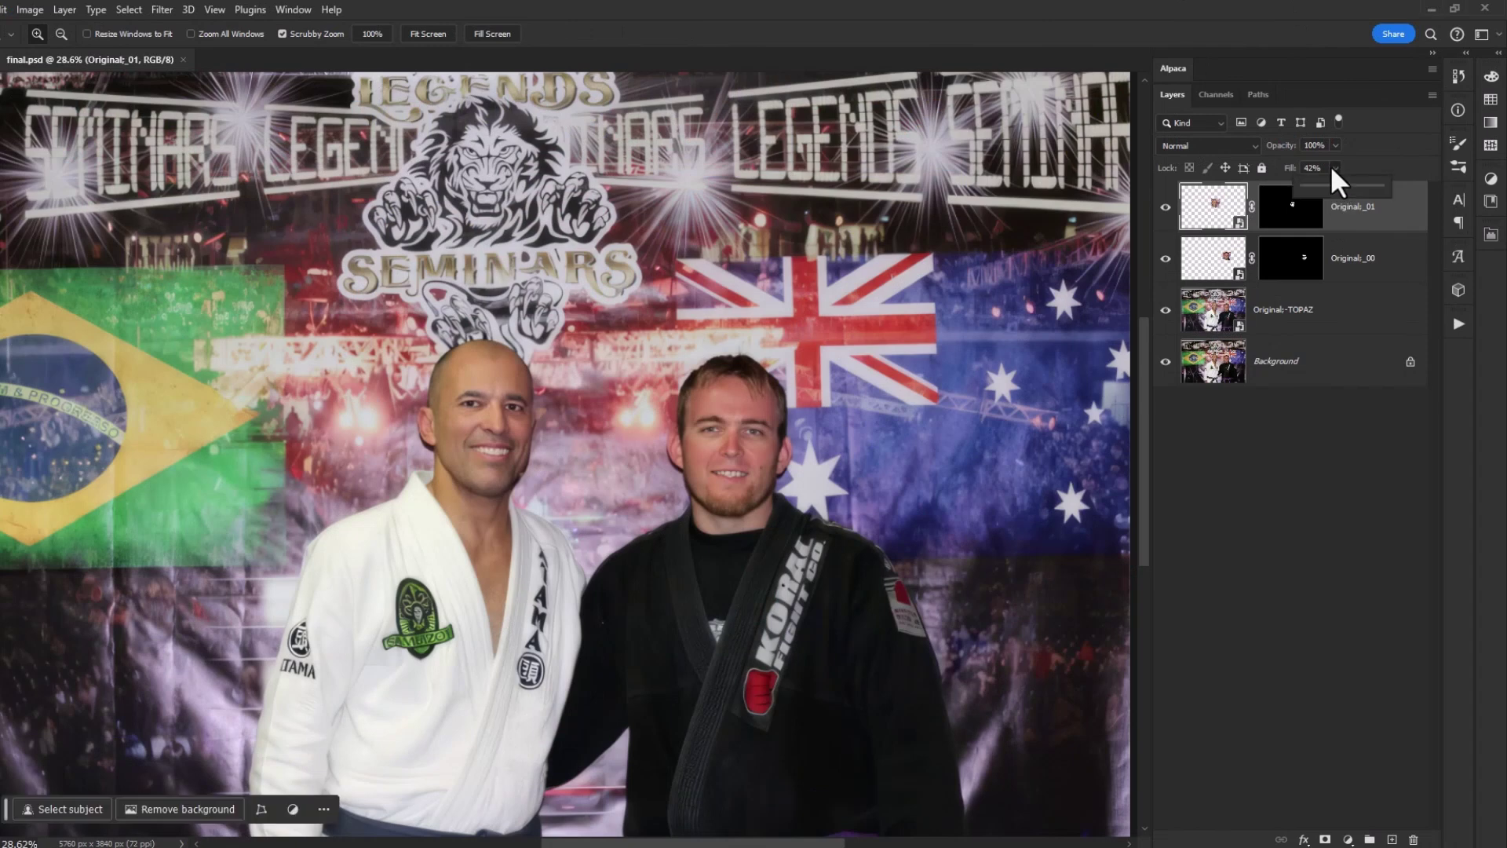
left_click(1382, 263)
left_click(1360, 208)
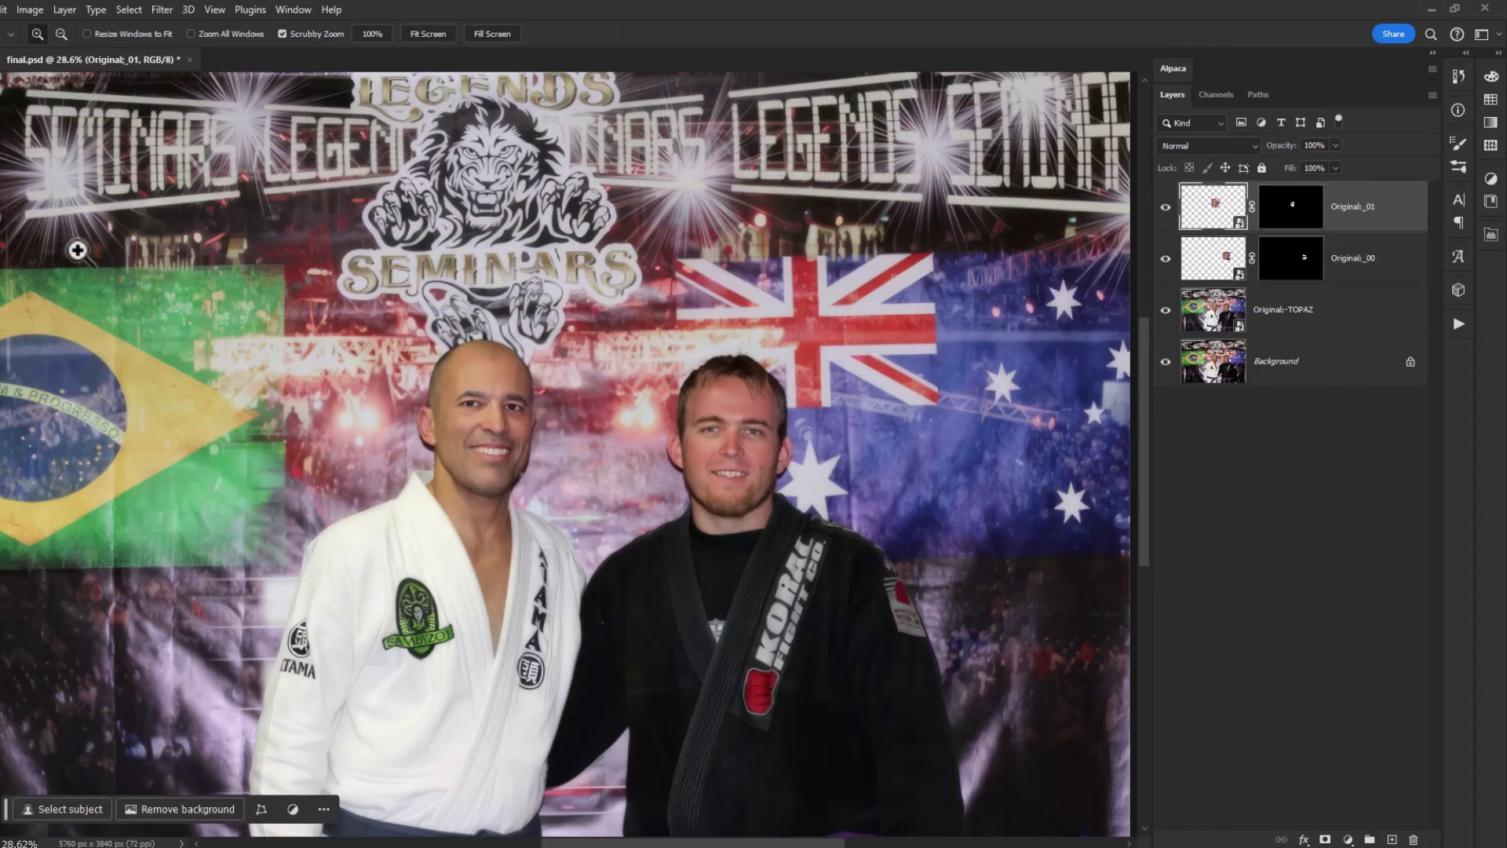
Zoom around to inspect the faces, the flags and belts, then the whole photo.
left_click_drag(539, 407, 605, 416)
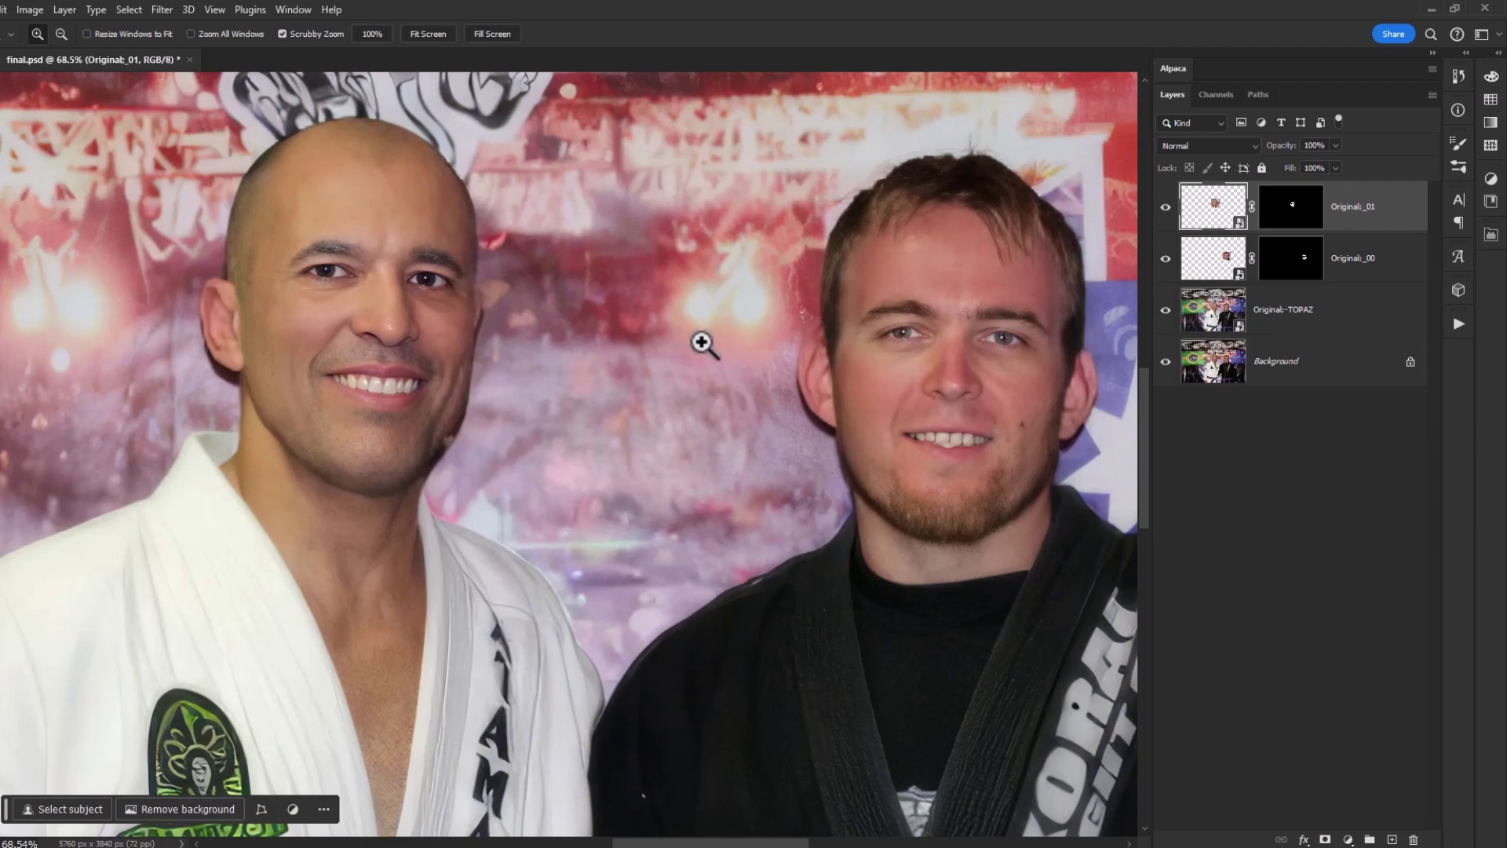
left_click_drag(704, 340, 668, 320)
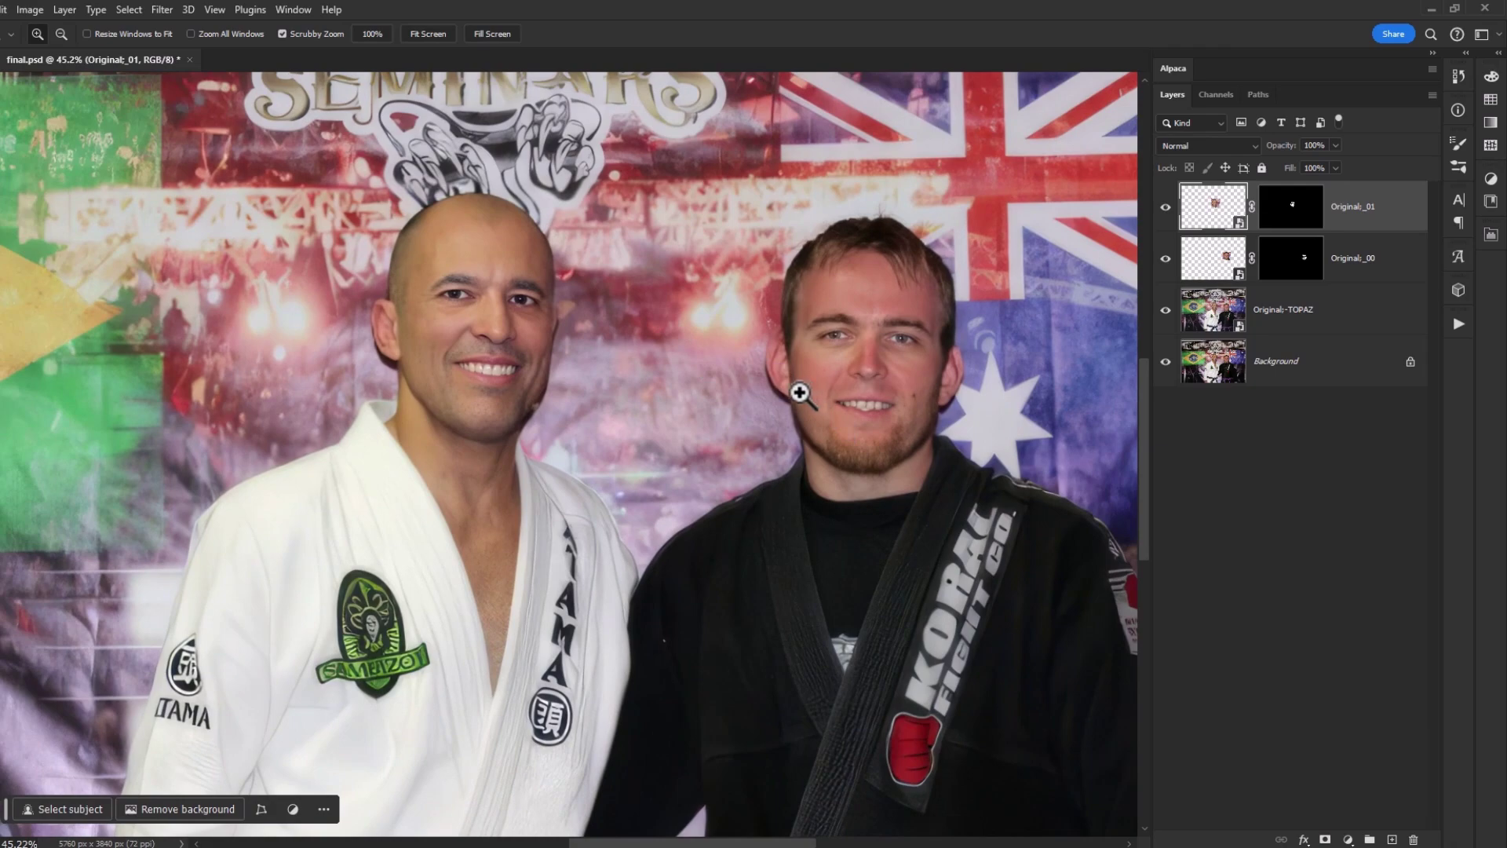
left_click_drag(787, 363, 584, 281)
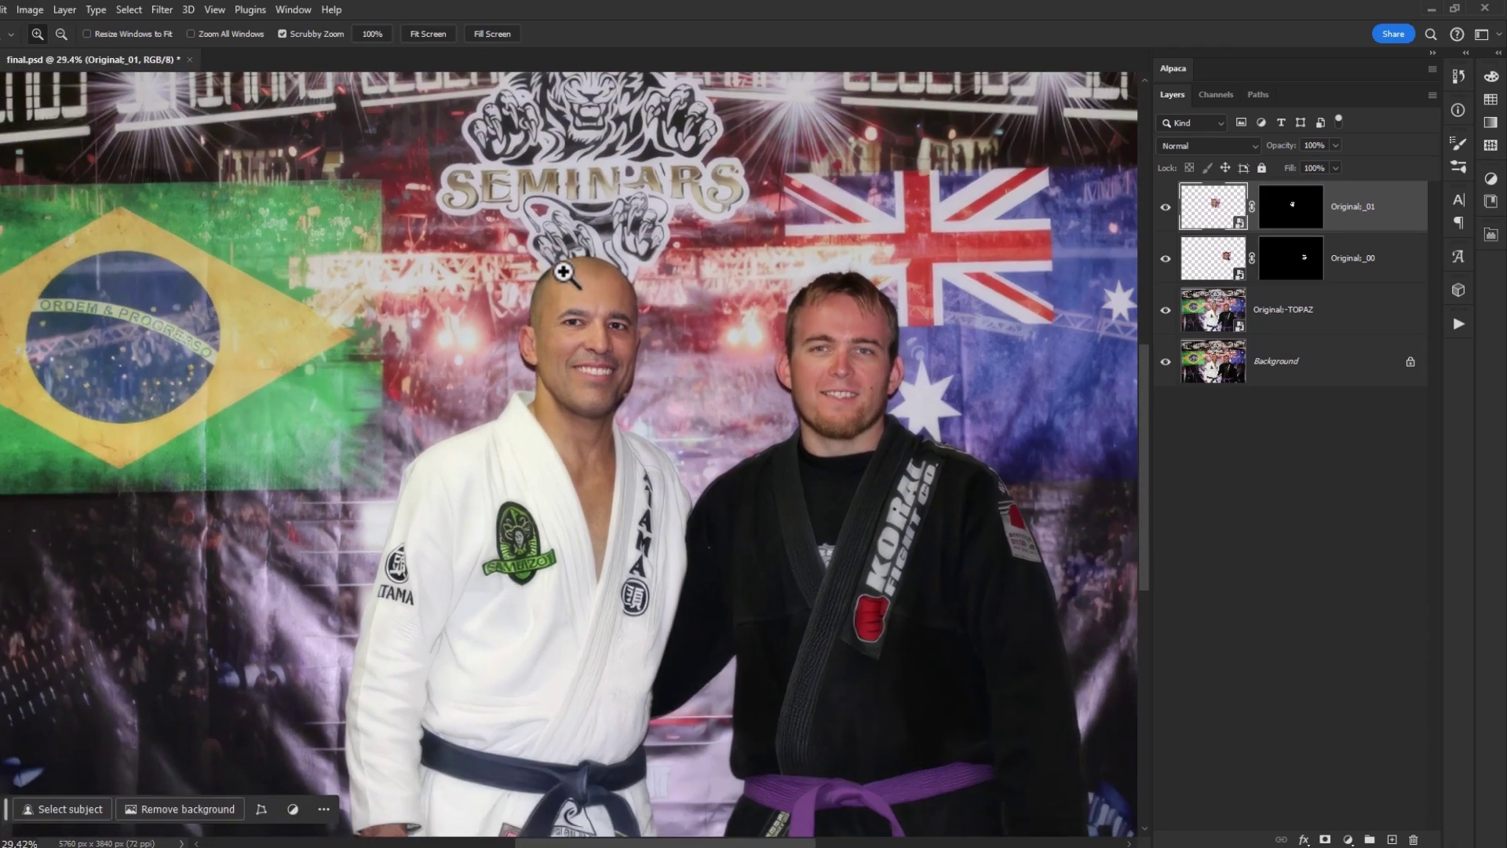
mouse_move(192, 333)
left_mouse_down()
mouse_move(155, 340)
mouse_move(202, 413)
mouse_move(188, 324)
left_mouse_up()
left_click_drag(252, 380, 710, 372)
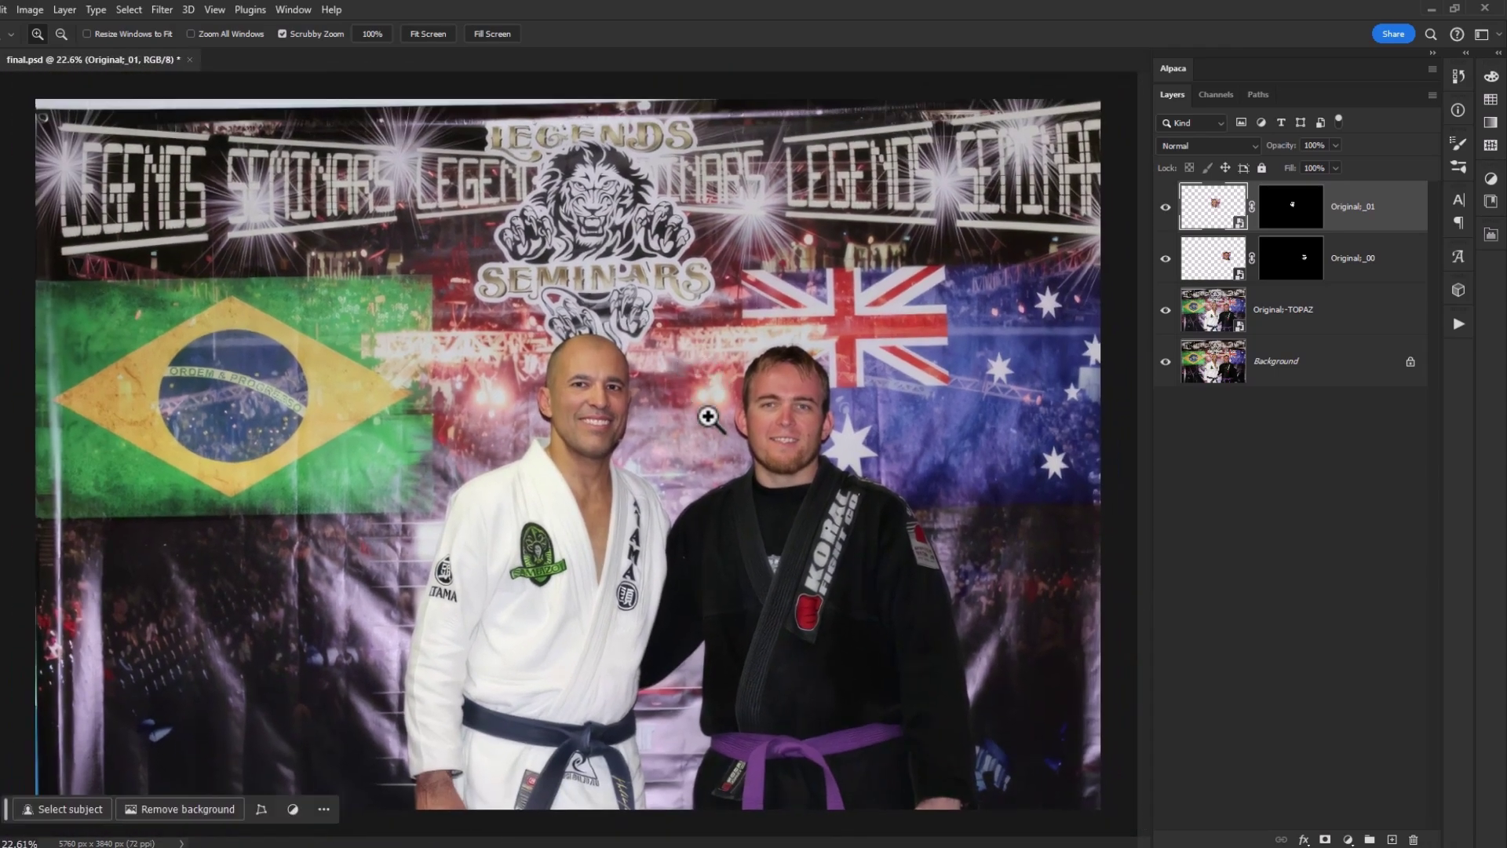
Select all, Copy Merged and paste the result as a new Layer 1.
key("ctrl+a")
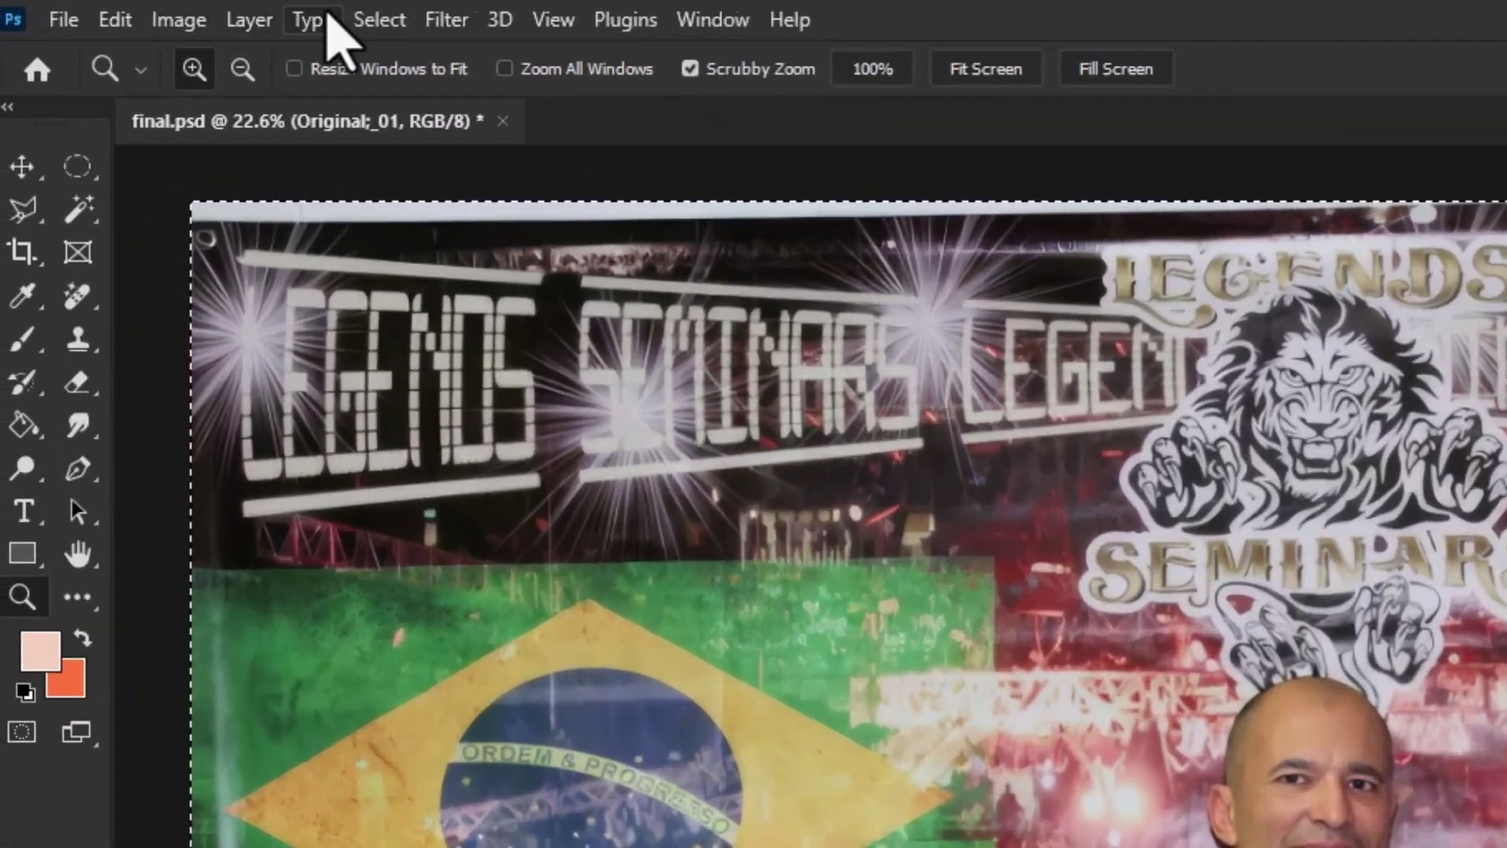
left_click(380, 19)
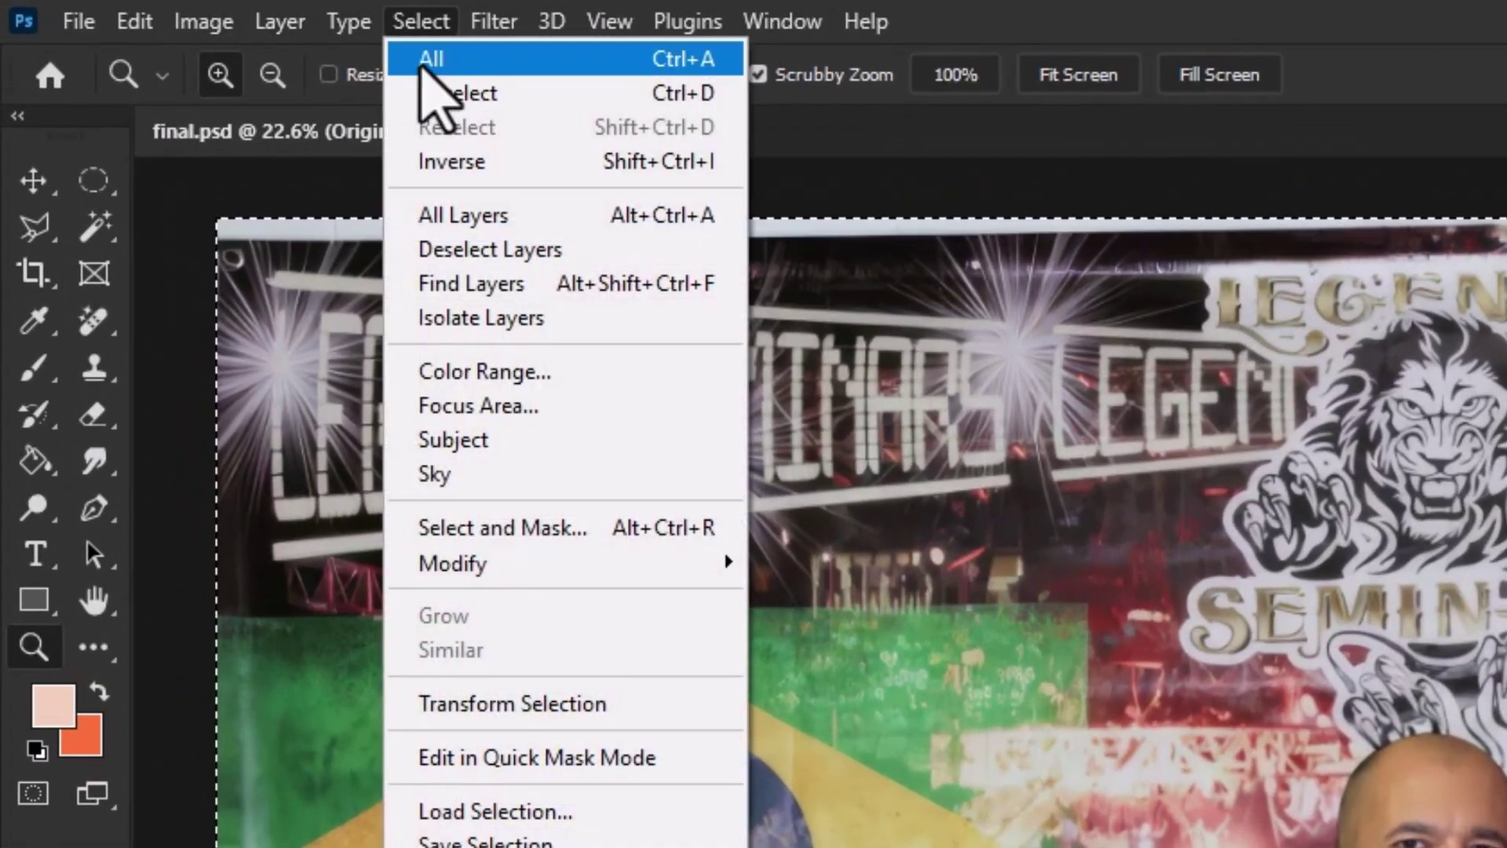
left_click(432, 71)
left_click(141, 23)
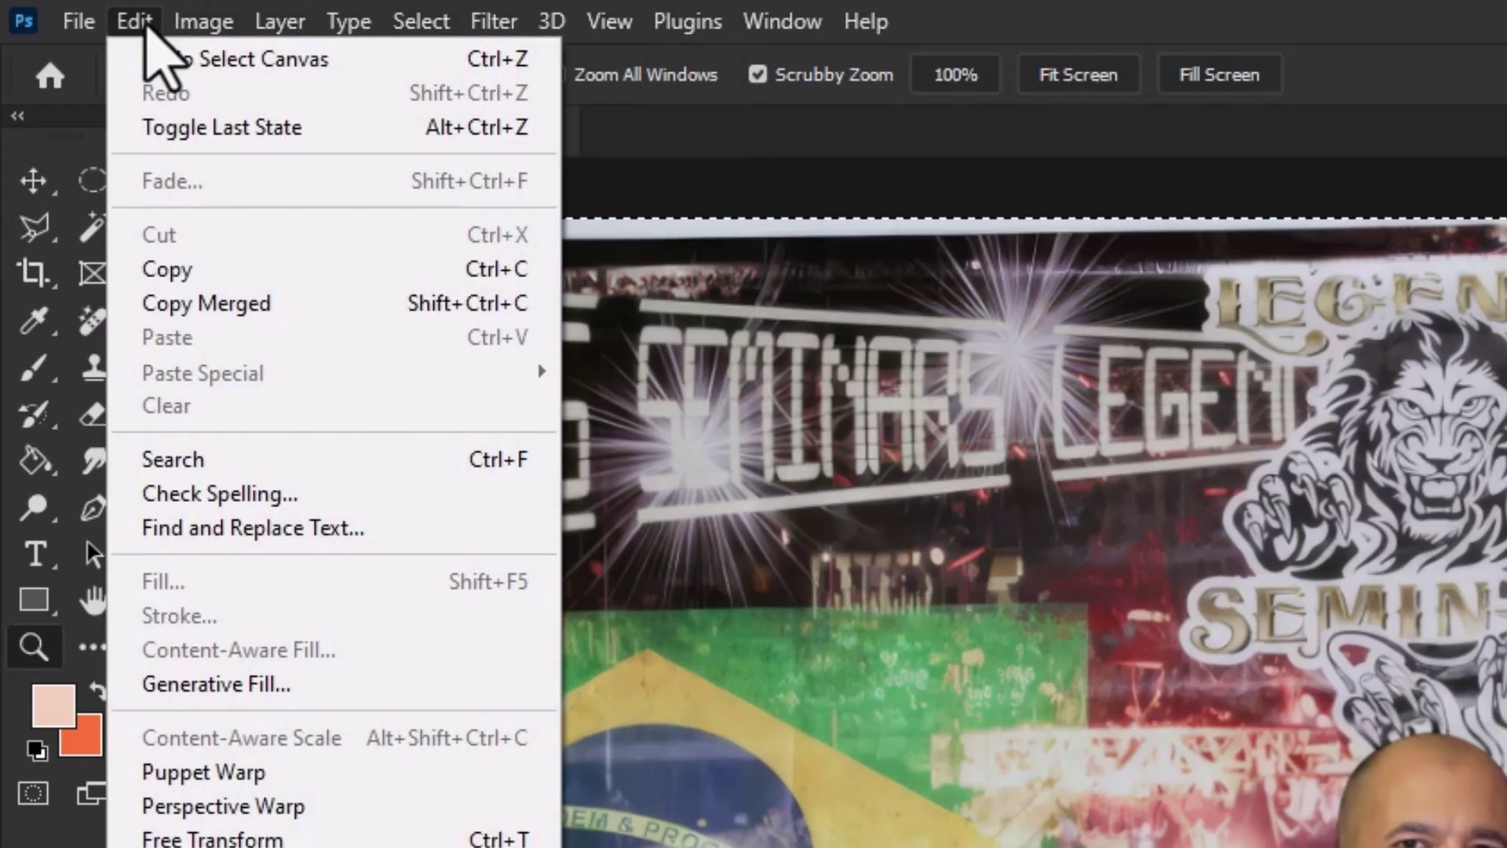
left_click(228, 303)
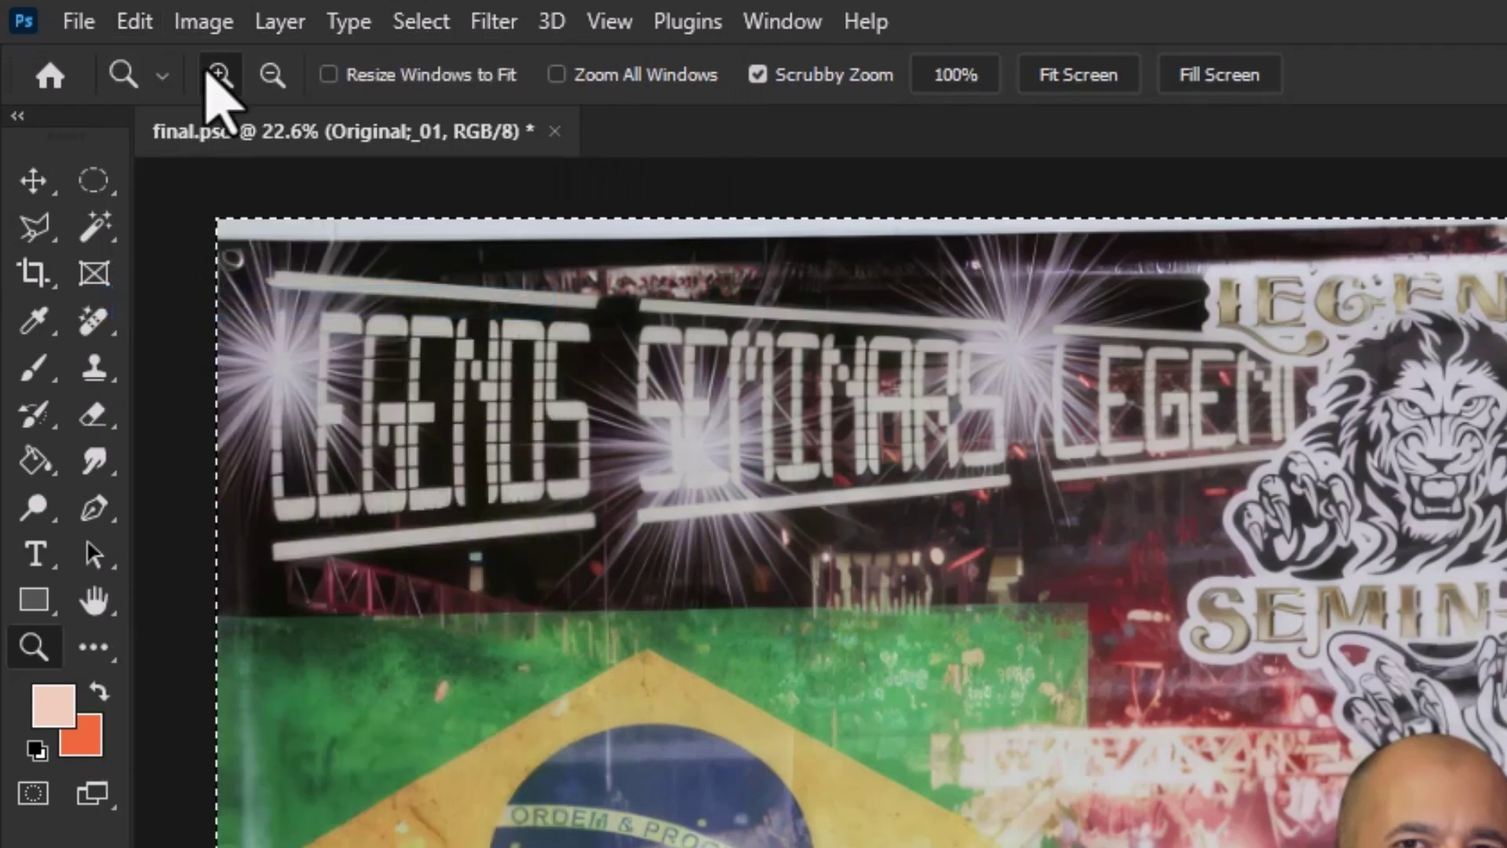
left_click(146, 25)
left_click(202, 347)
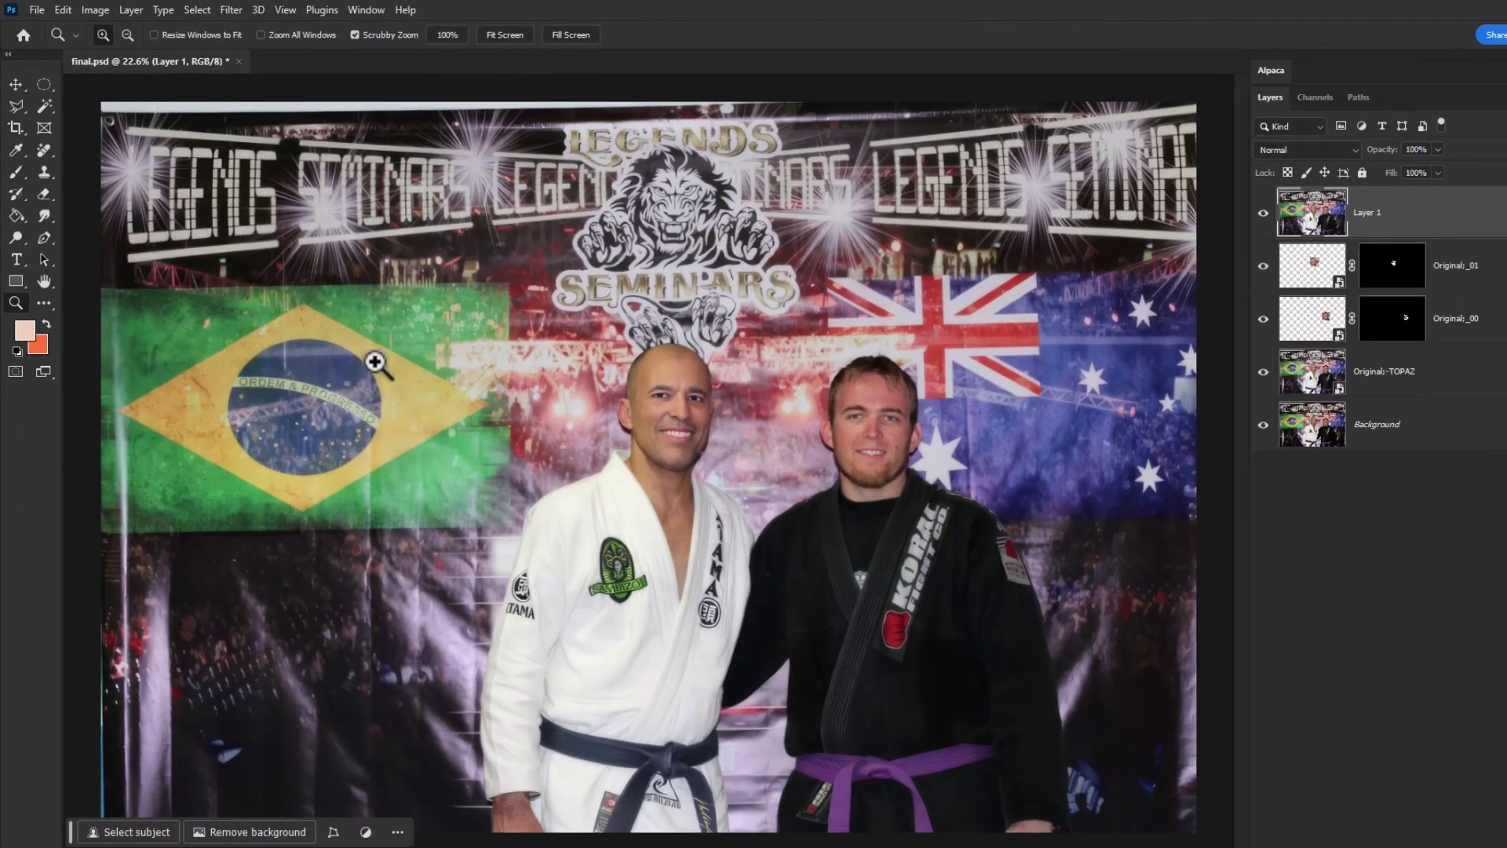
Apply a Gaussian Blur of about 2.9 pixels to Layer 1.
left_click_drag(342, 392, 419, 465)
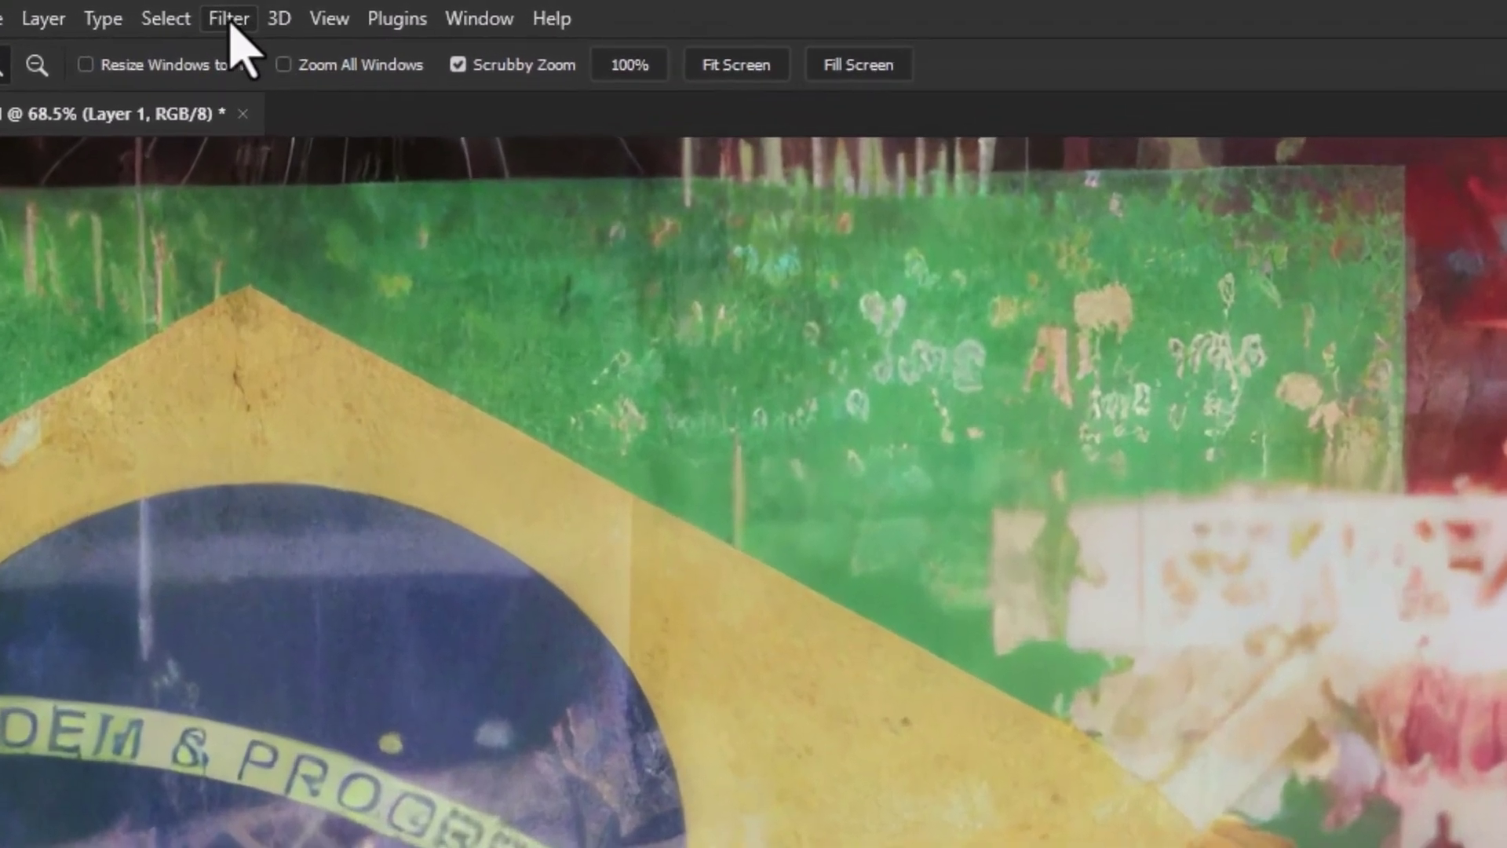
left_click(231, 10)
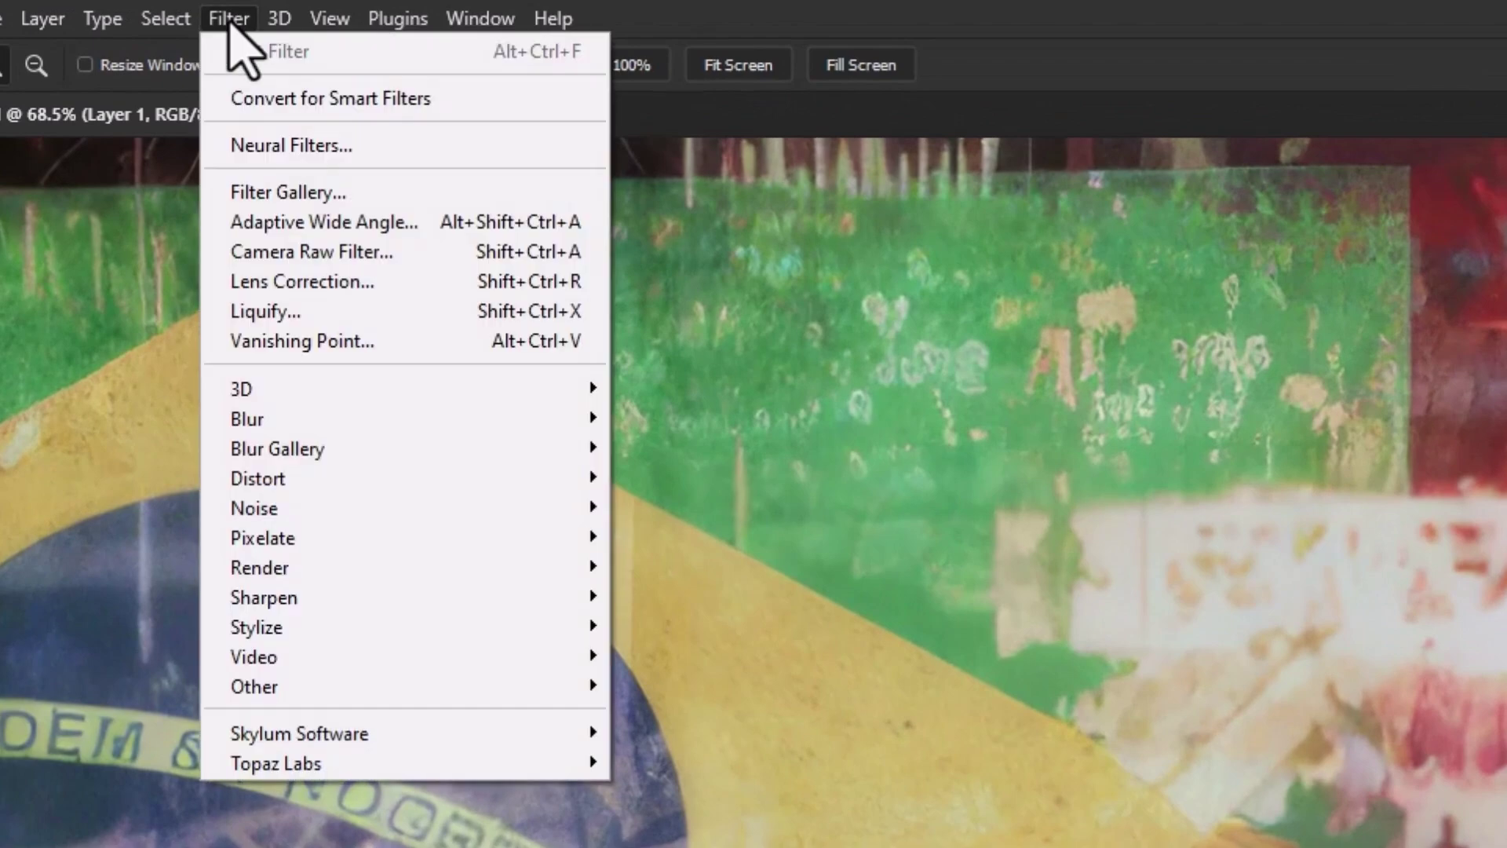
mouse_move(342, 420)
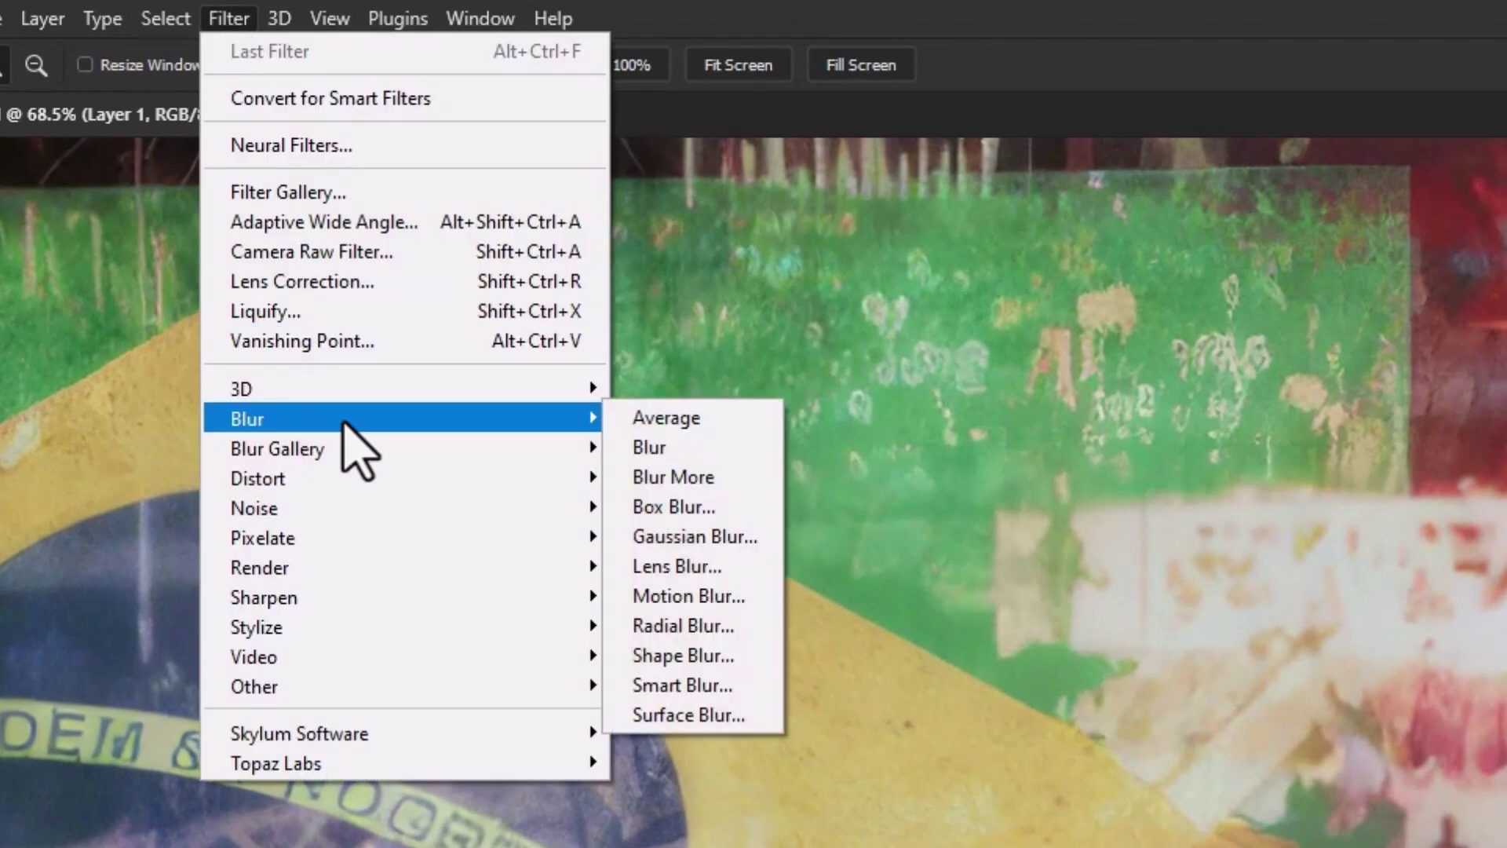
left_click(717, 534)
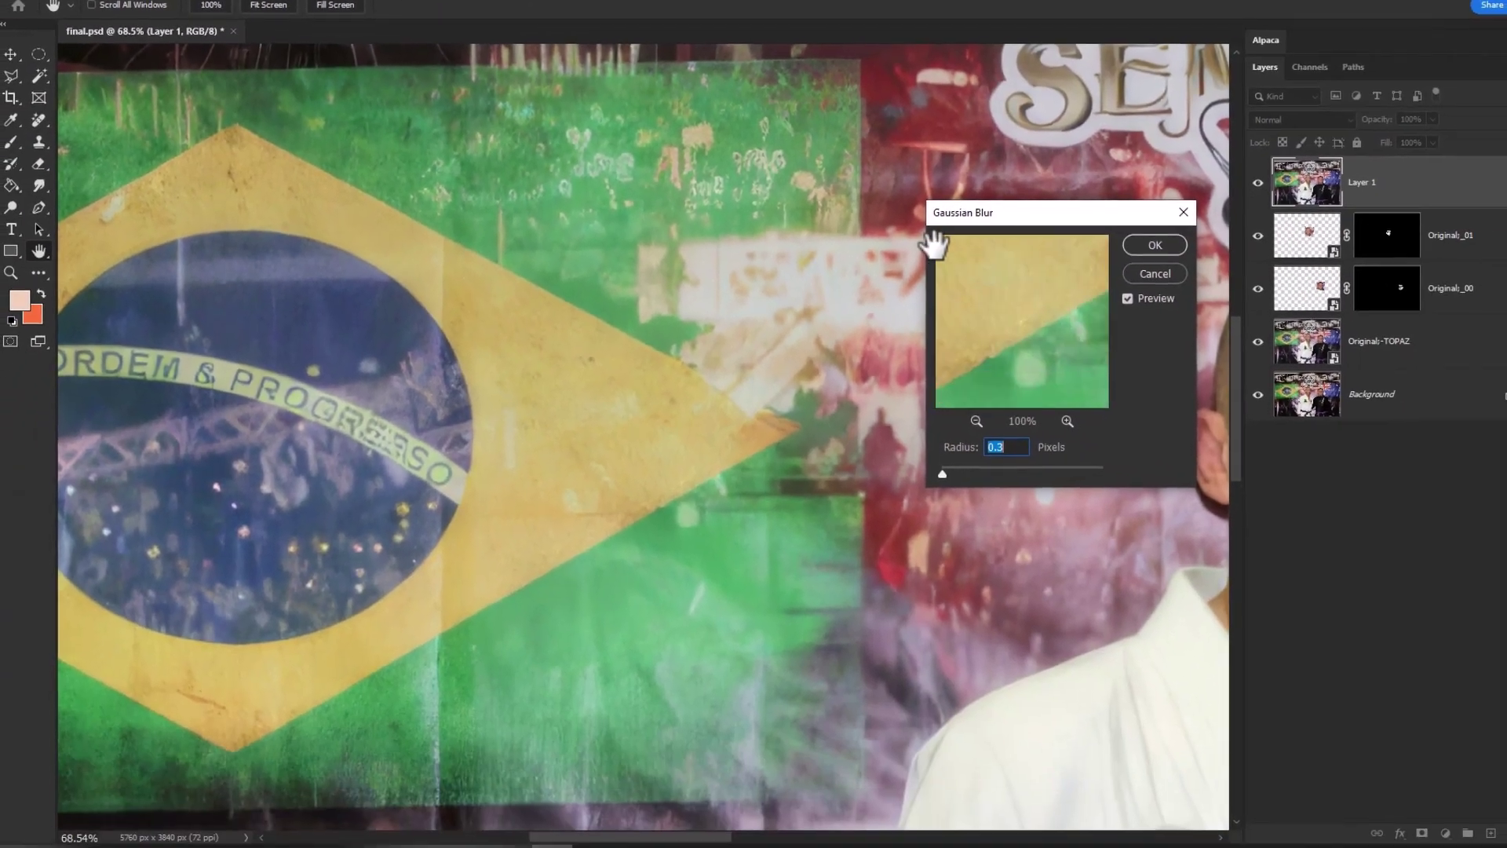
left_click_drag(1021, 259, 1097, 378)
left_click_drag(955, 474, 964, 474)
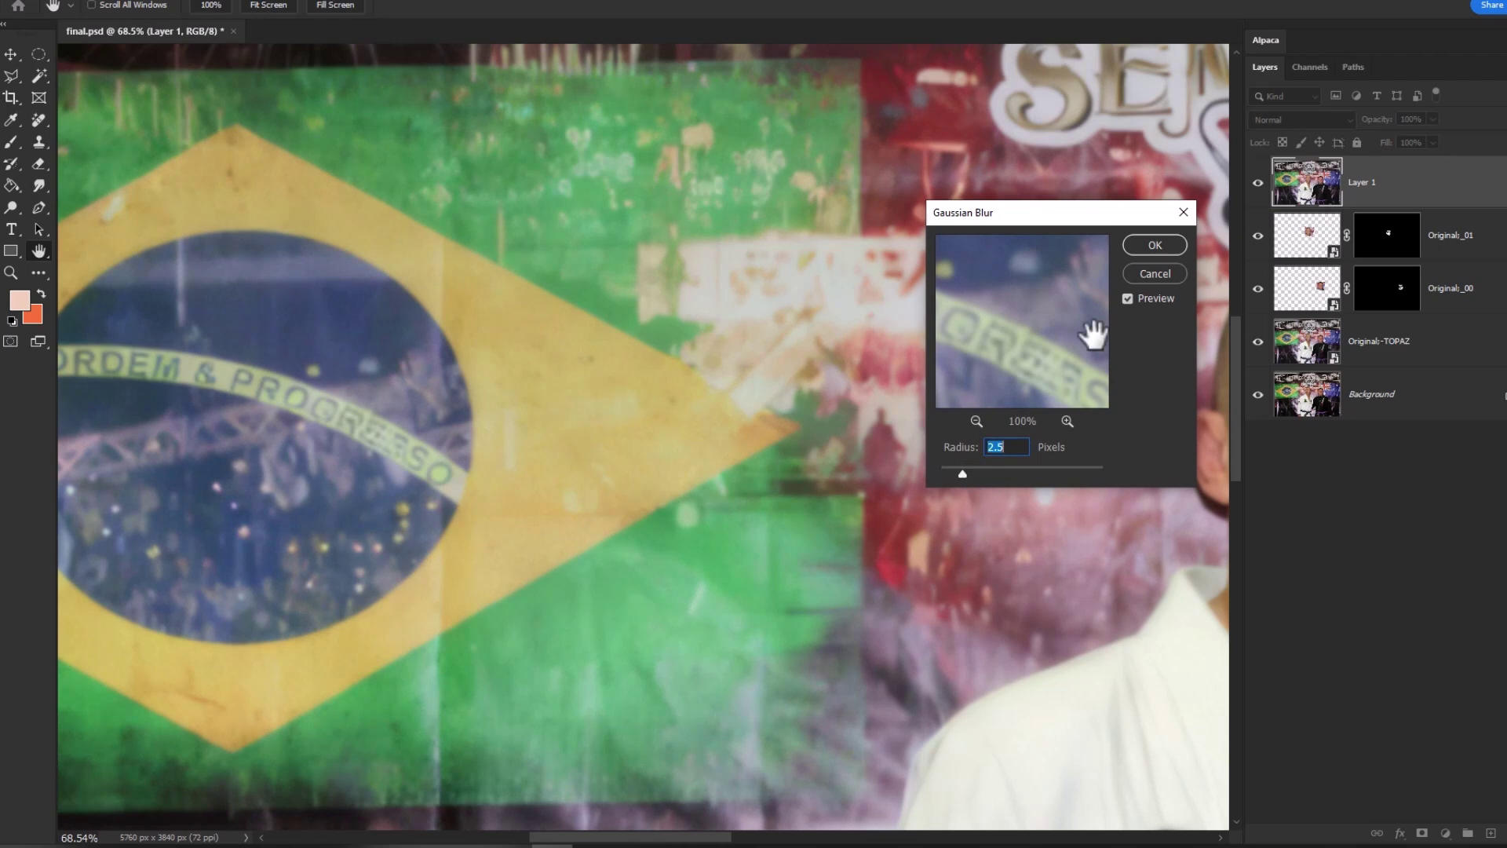
left_click(967, 474)
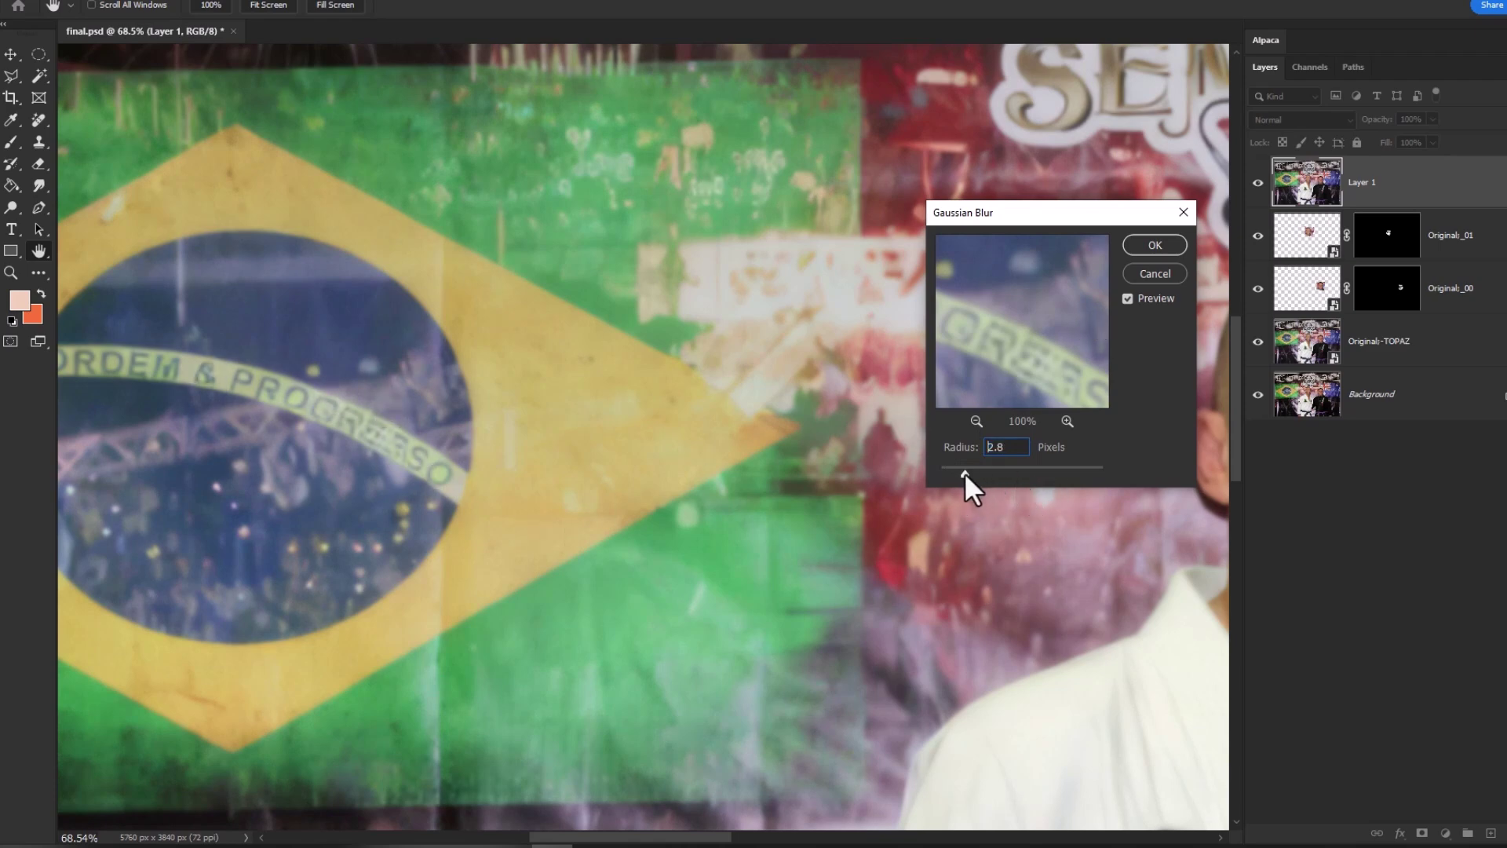
left_click(1159, 247)
Add a layer mask to Layer 1 and brush the blur off around the bald man's head.
scroll(800, 320, "down", 6)
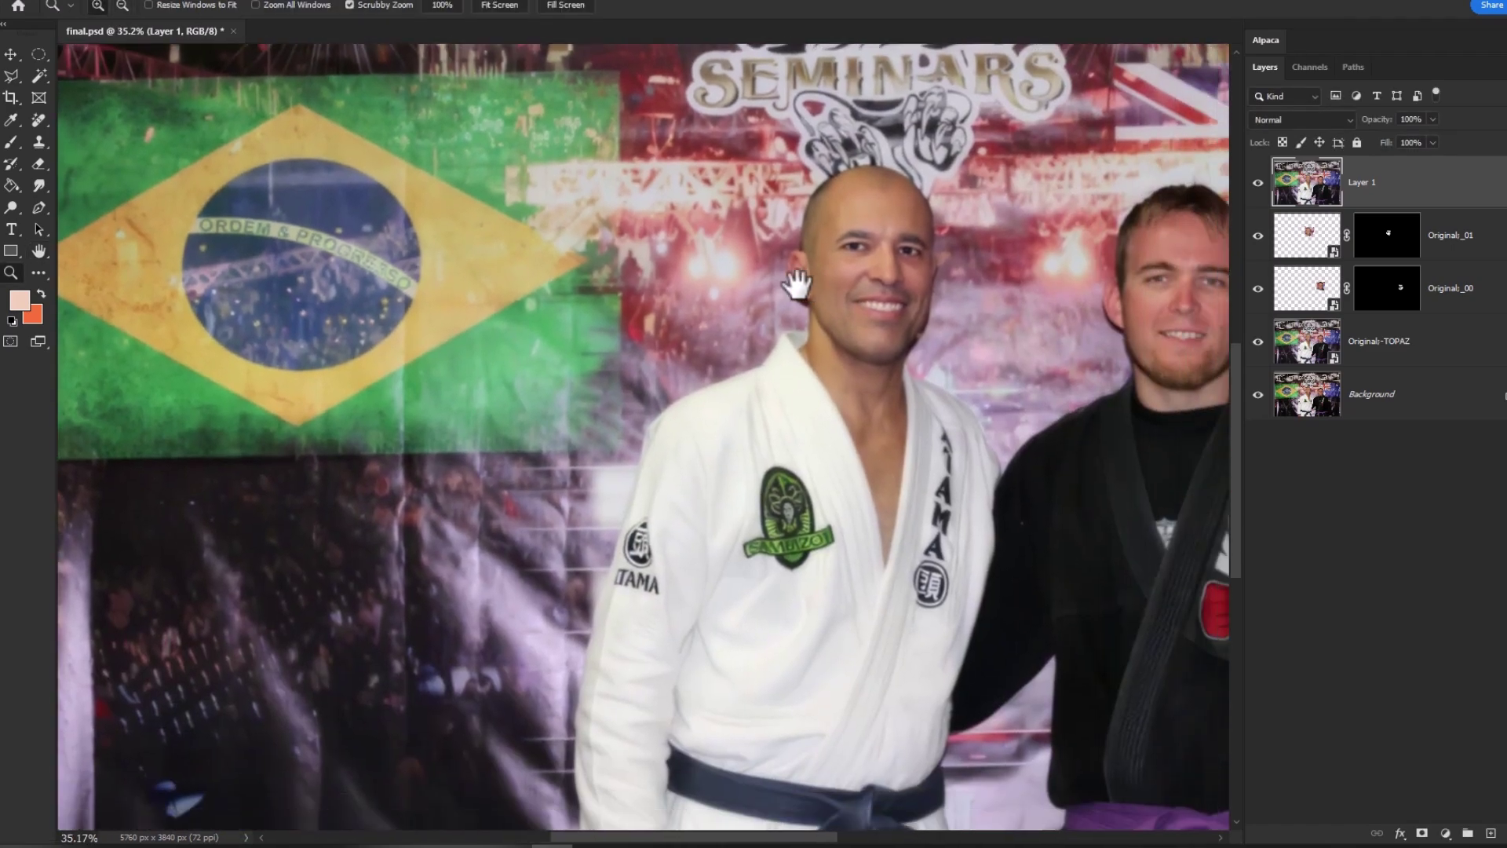
left_click_drag(797, 284, 581, 266)
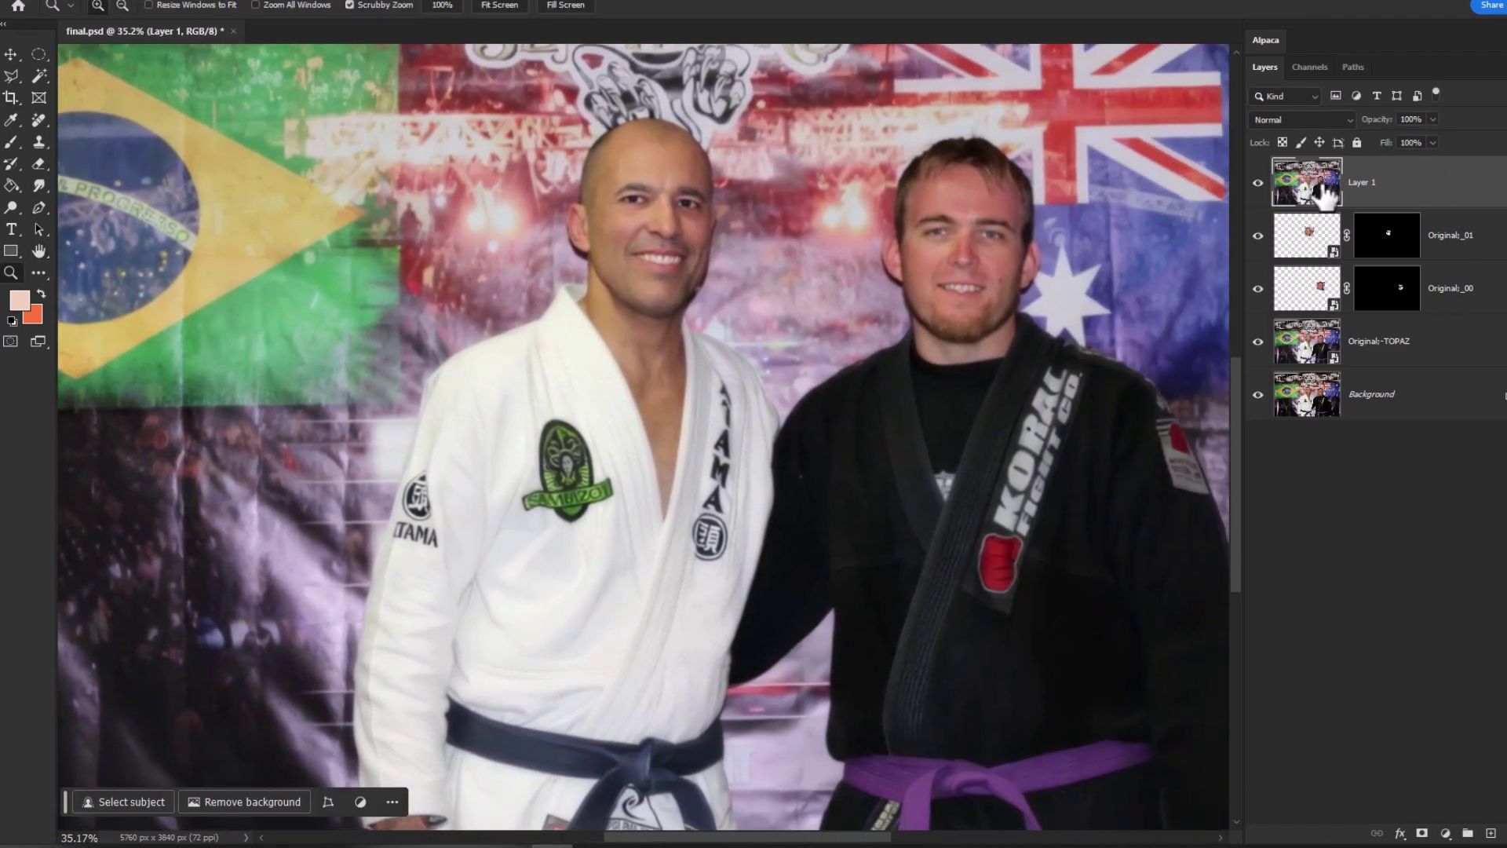
left_click(1422, 834)
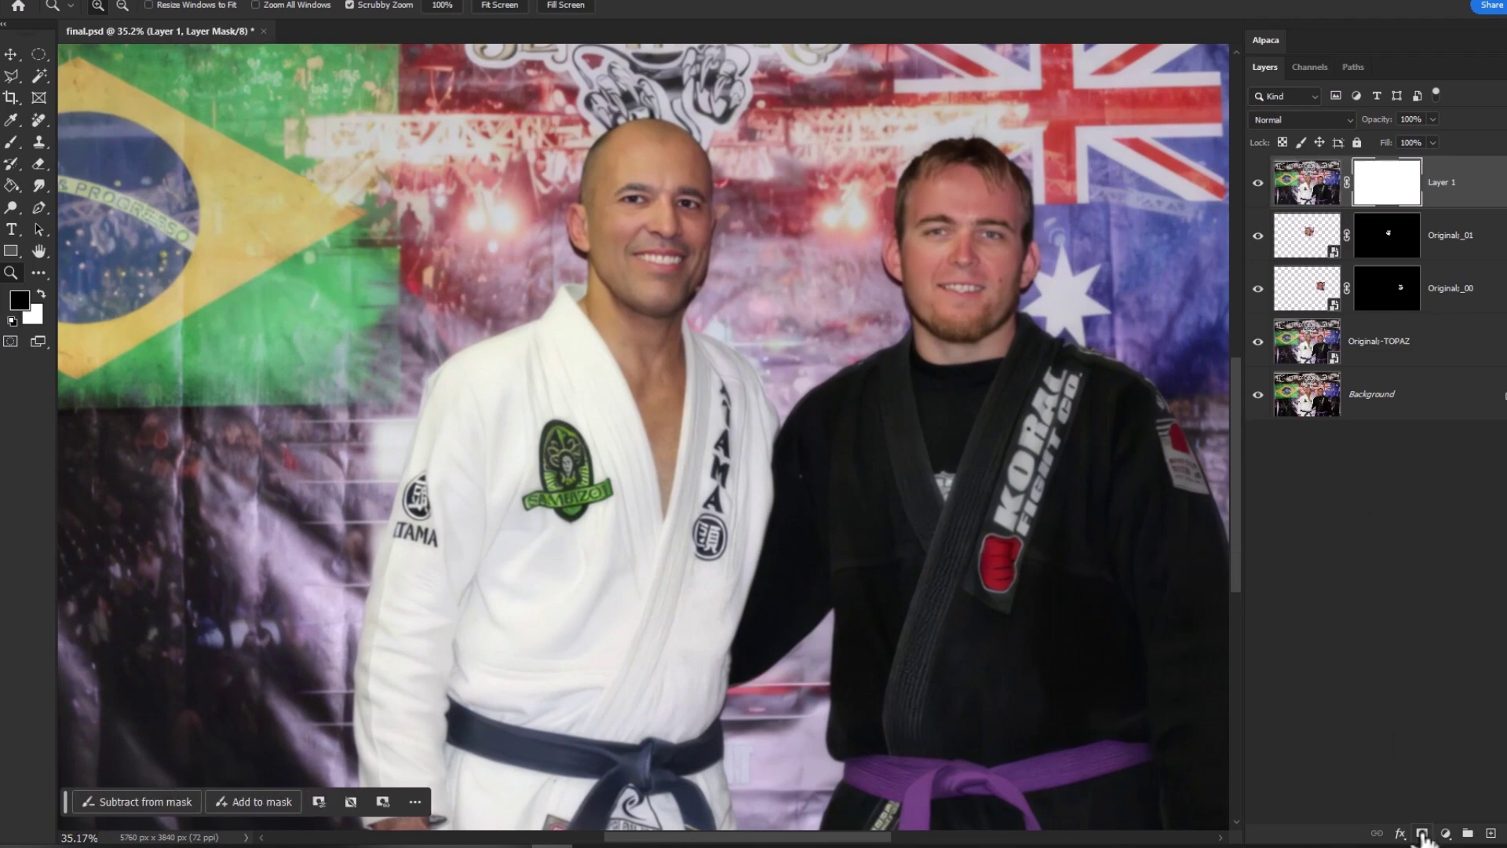
left_click(11, 142)
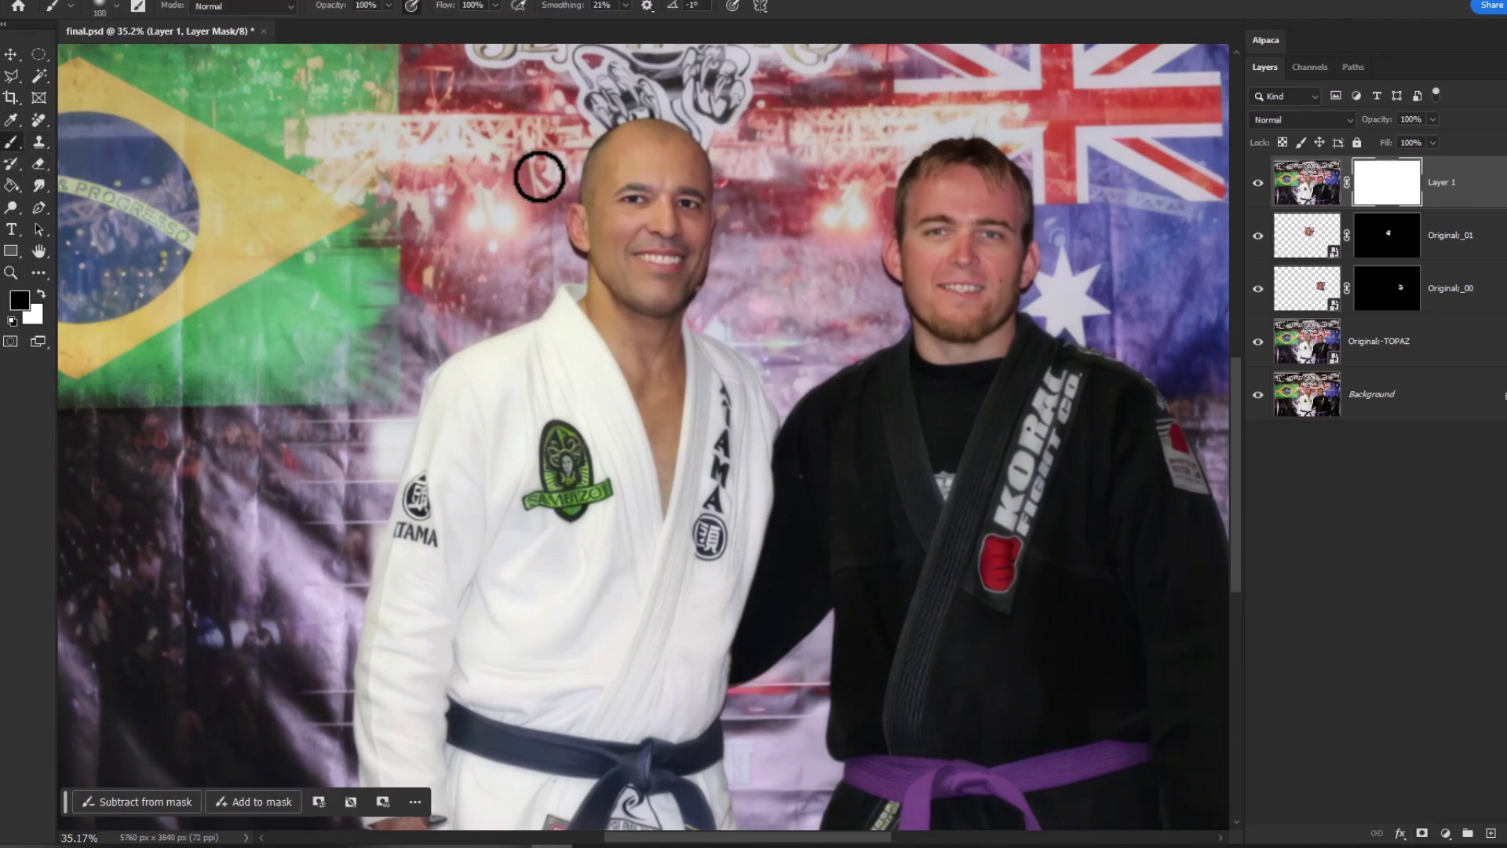
key("bracketright")
key("bracketright")
key("bracketright")
key("bracketright")
key("bracketright")
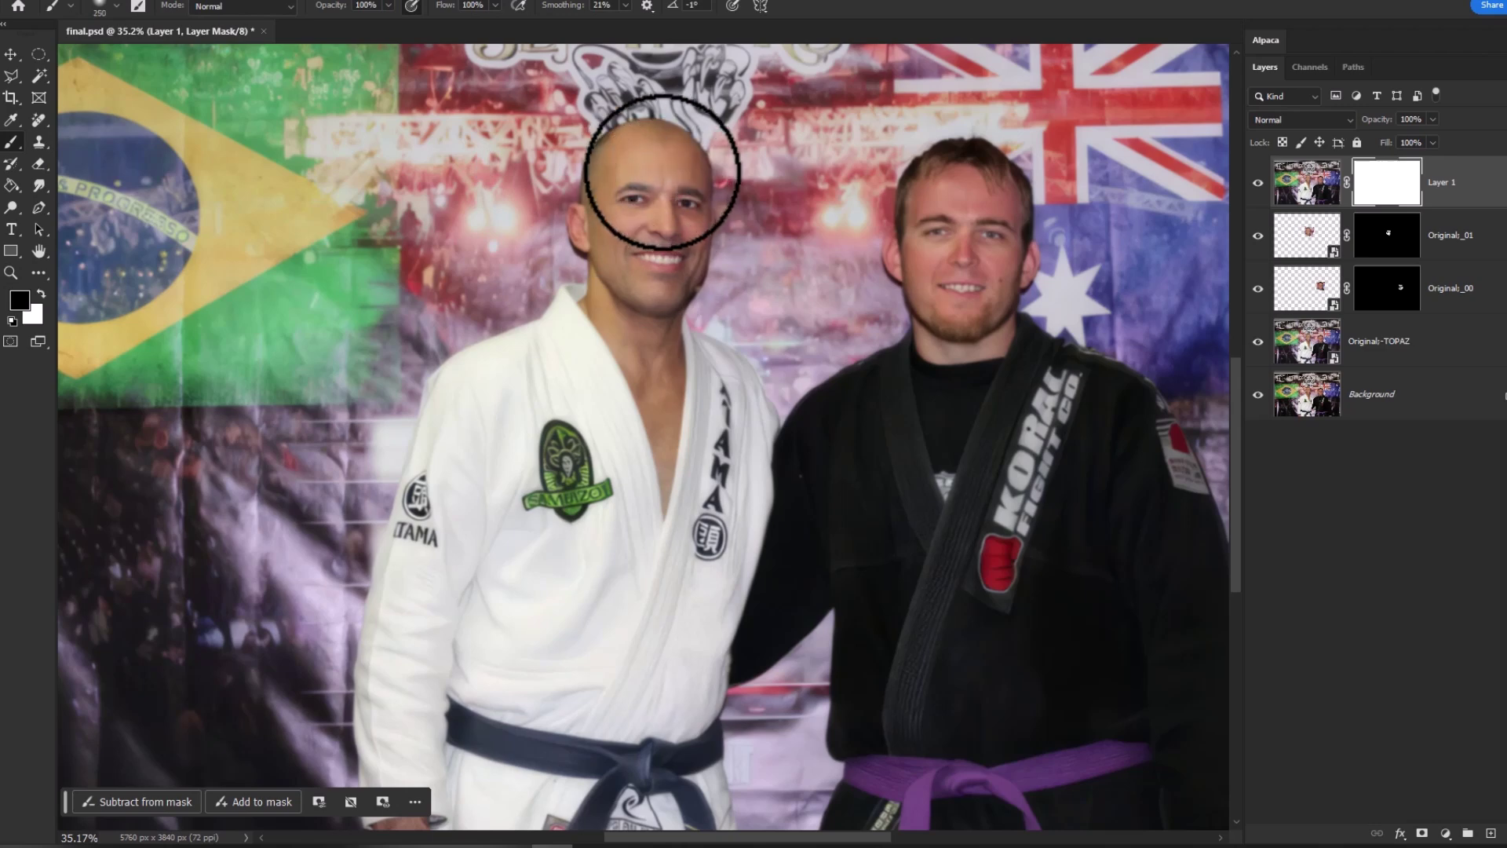
key("bracketright")
mouse_move(659, 168)
left_mouse_down()
mouse_move(654, 308)
mouse_move(657, 153)
mouse_move(620, 287)
mouse_move(677, 157)
mouse_move(615, 252)
left_mouse_up()
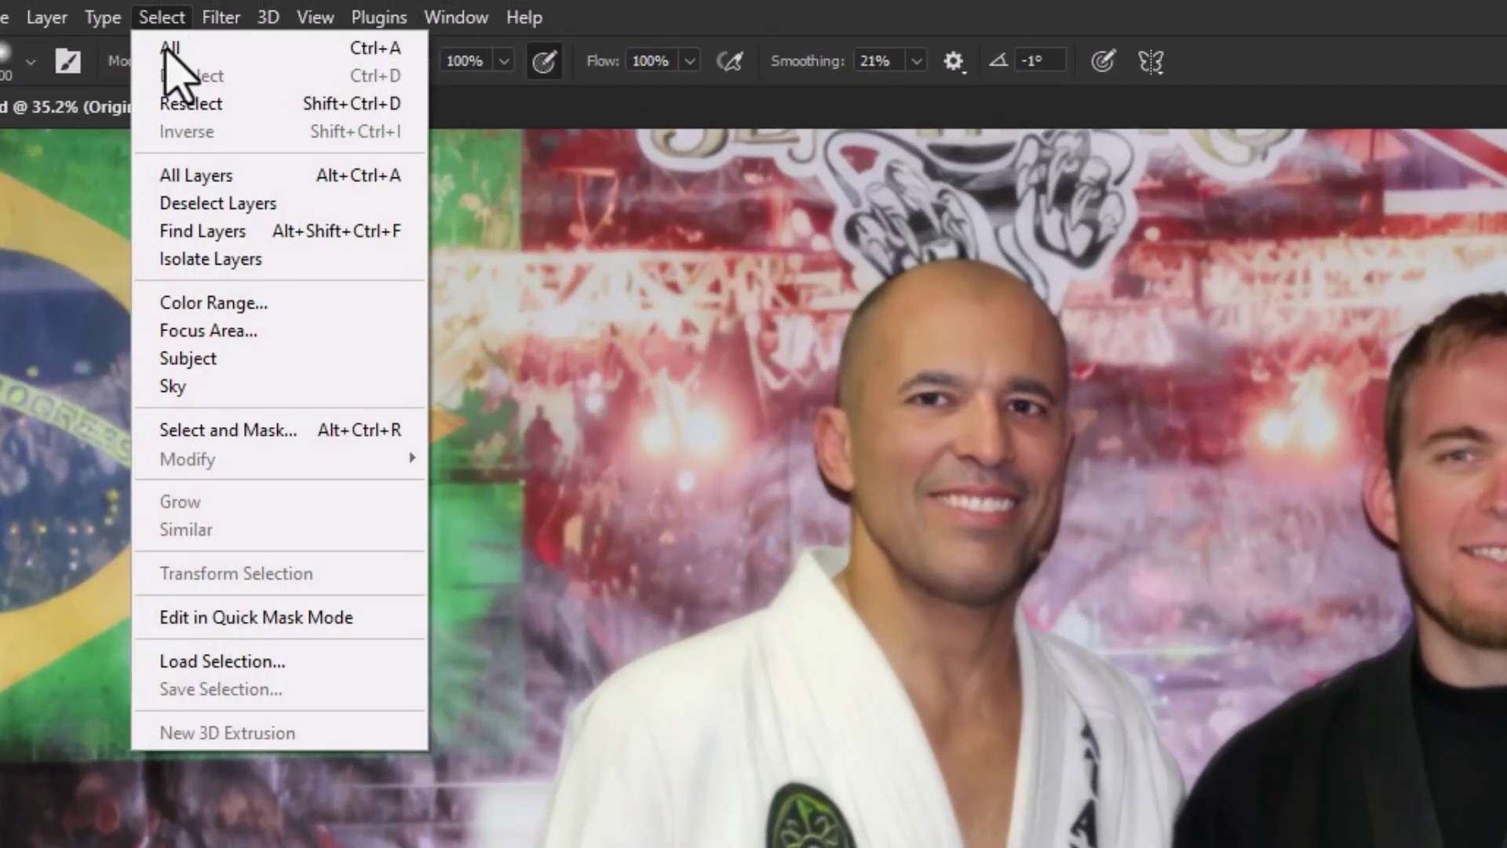
Select both people as the subject, fill them black on Layer 1's mask, and deselect.
left_click(208, 355)
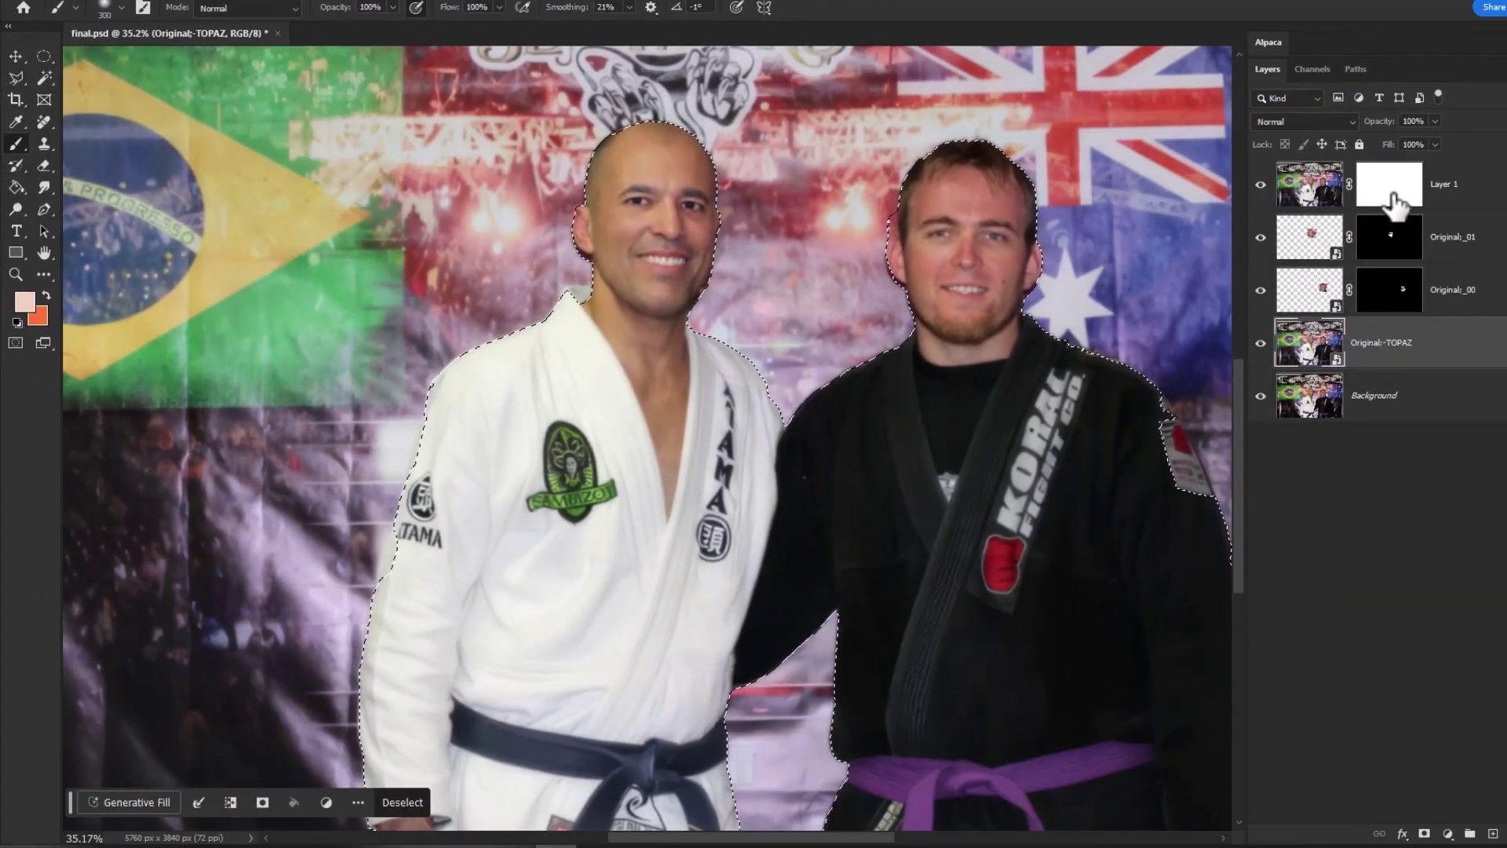
left_click(1395, 202)
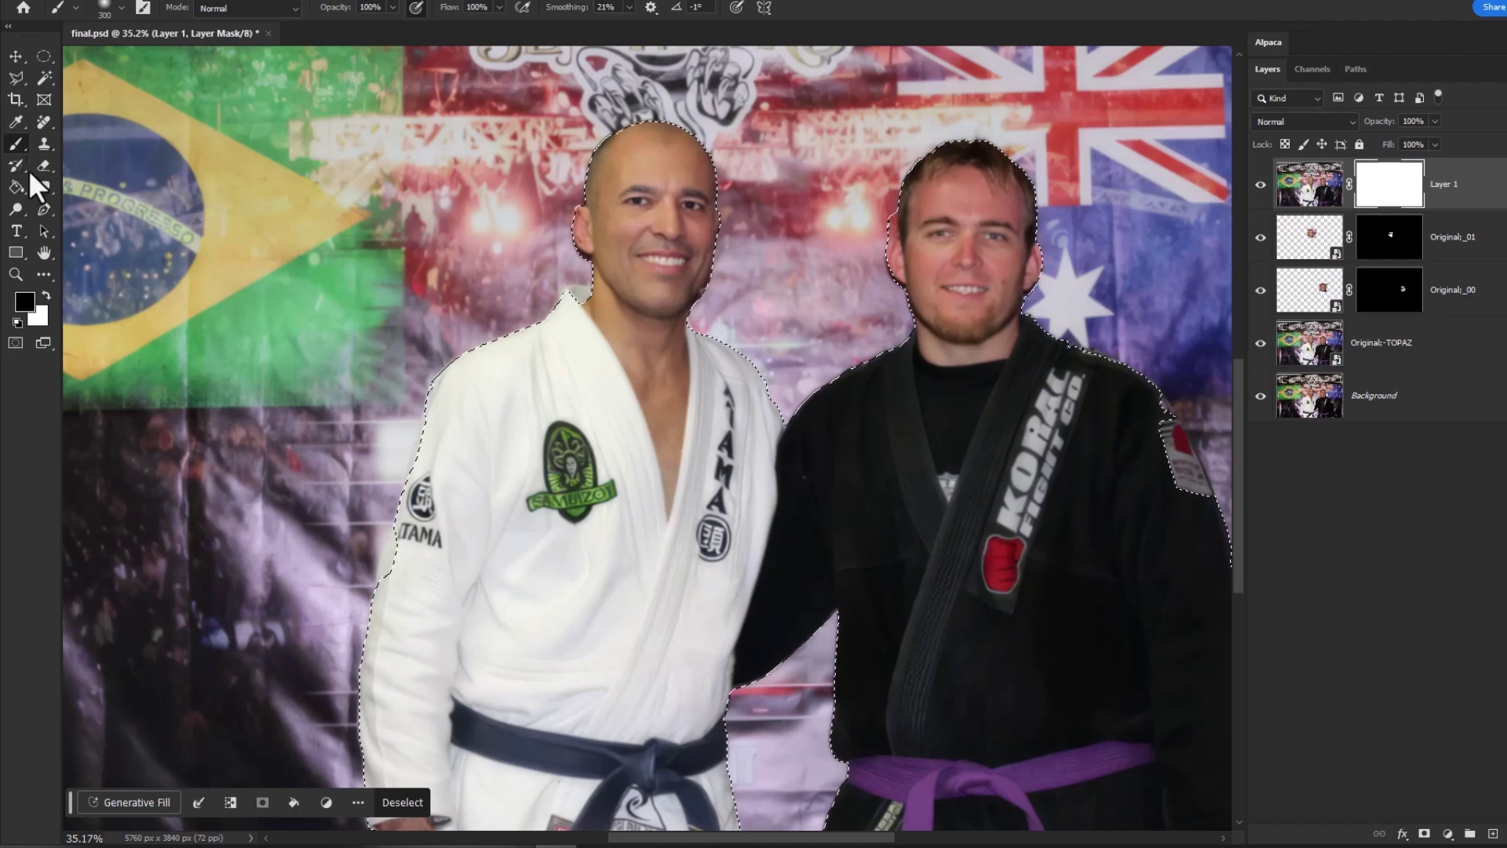
key("x")
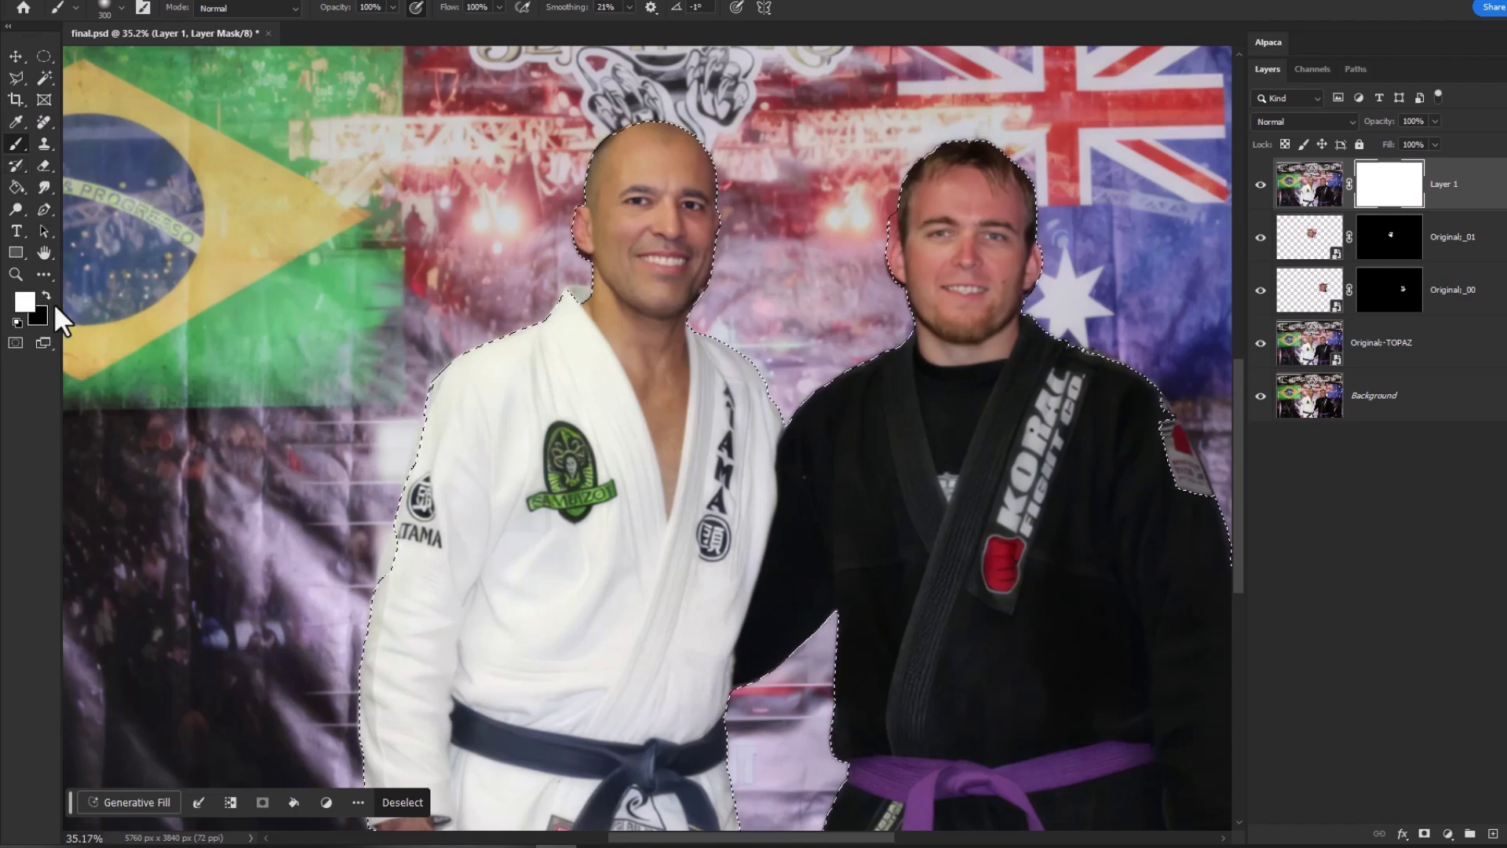
key("x")
key("alt+BackSpace")
key("ctrl+d")
key("z")
left_click_drag(646, 303, 673, 328)
mouse_move(206, 208)
left_mouse_down()
mouse_move(259, 276)
mouse_move(219, 228)
left_mouse_up()
left_click_drag(733, 290, 778, 496)
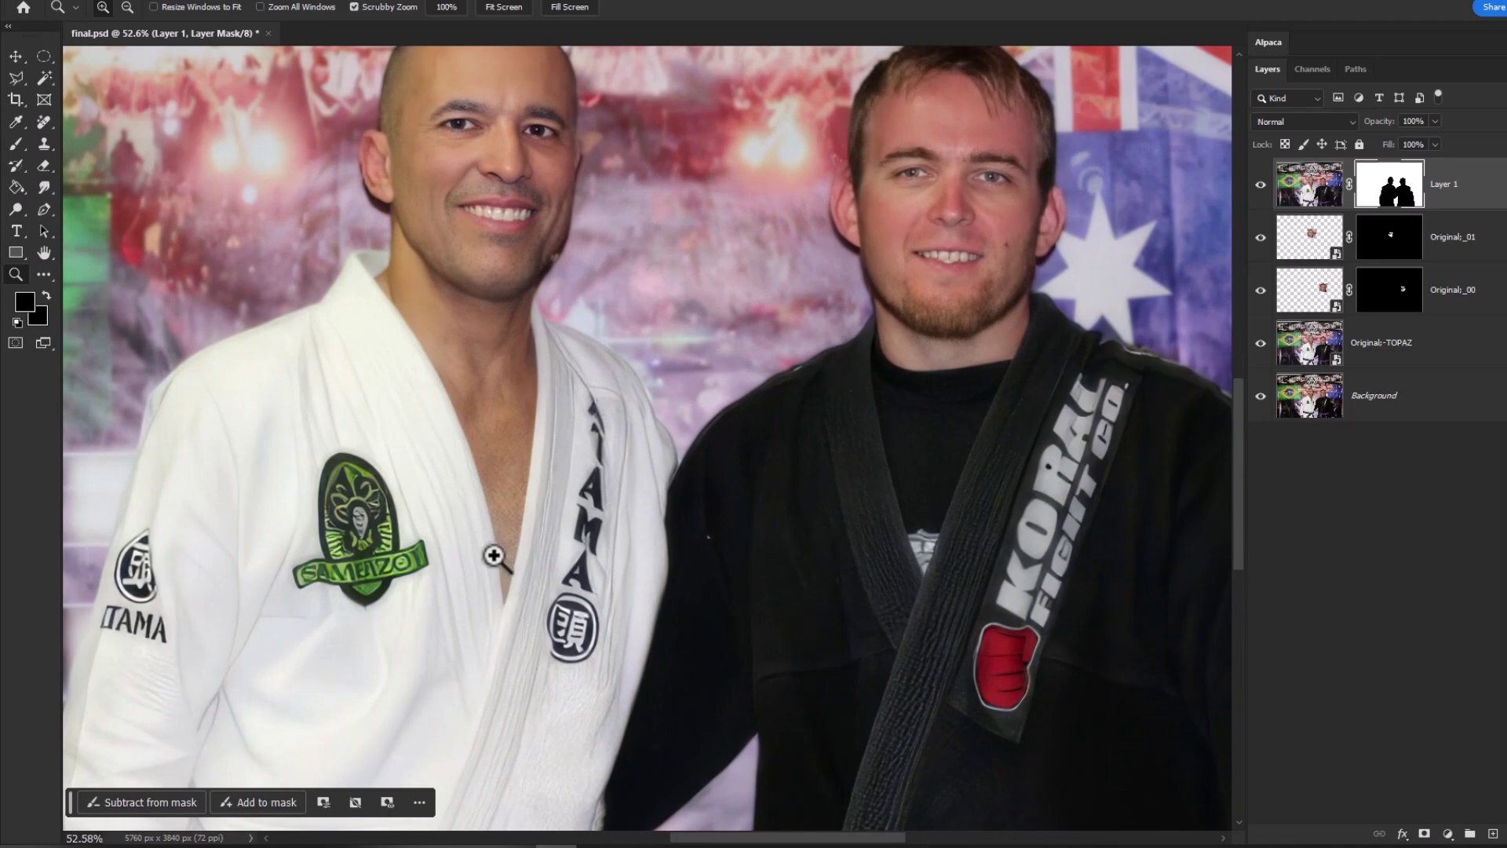
Rasterize Original;-TOPAZ and spot-heal the light blemish on the bald man's jawline.
left_click_drag(621, 517, 600, 410)
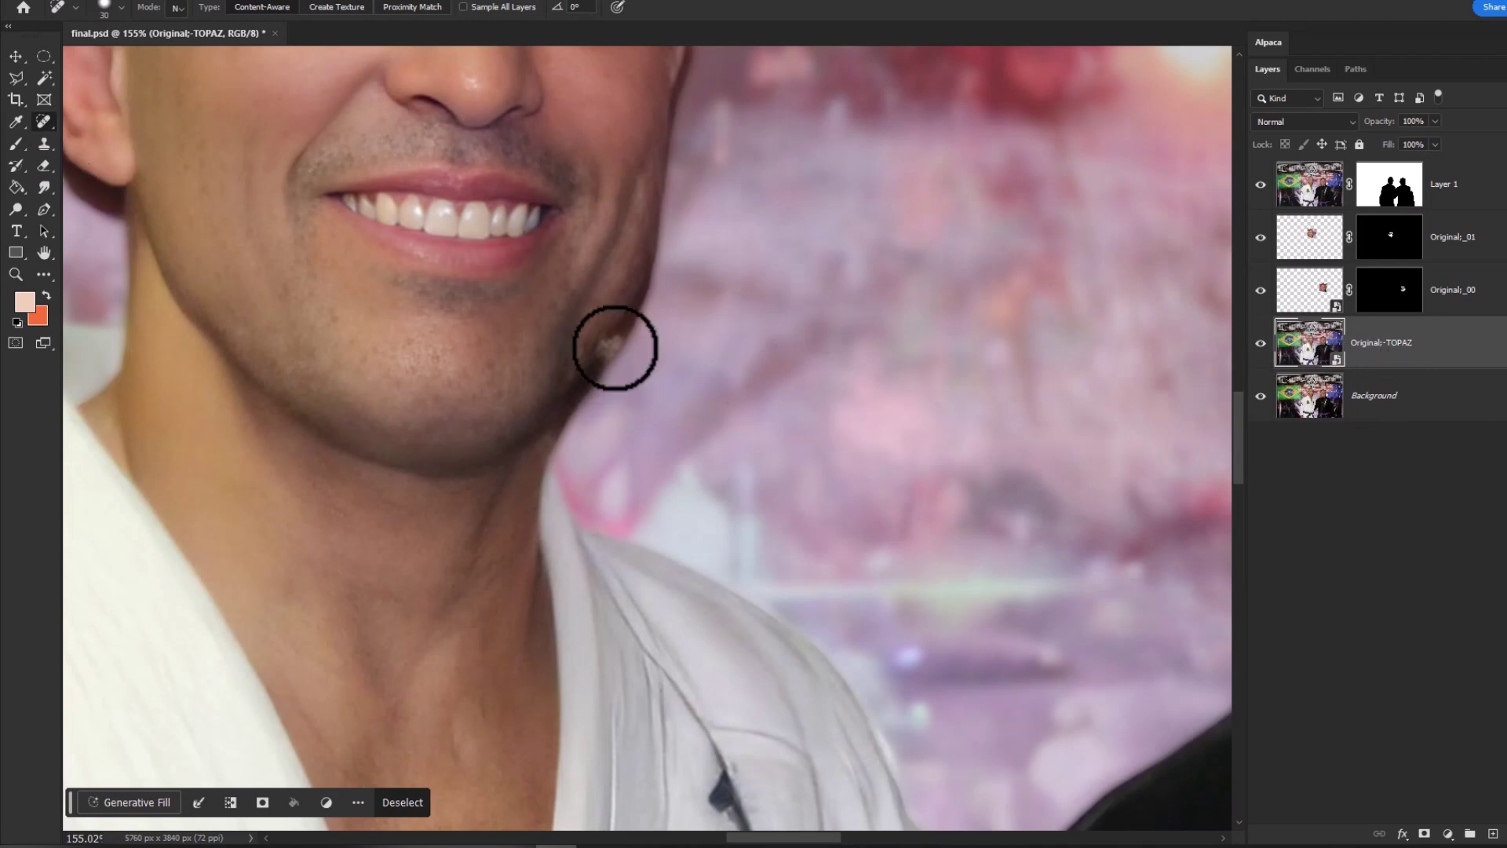
left_click(615, 349)
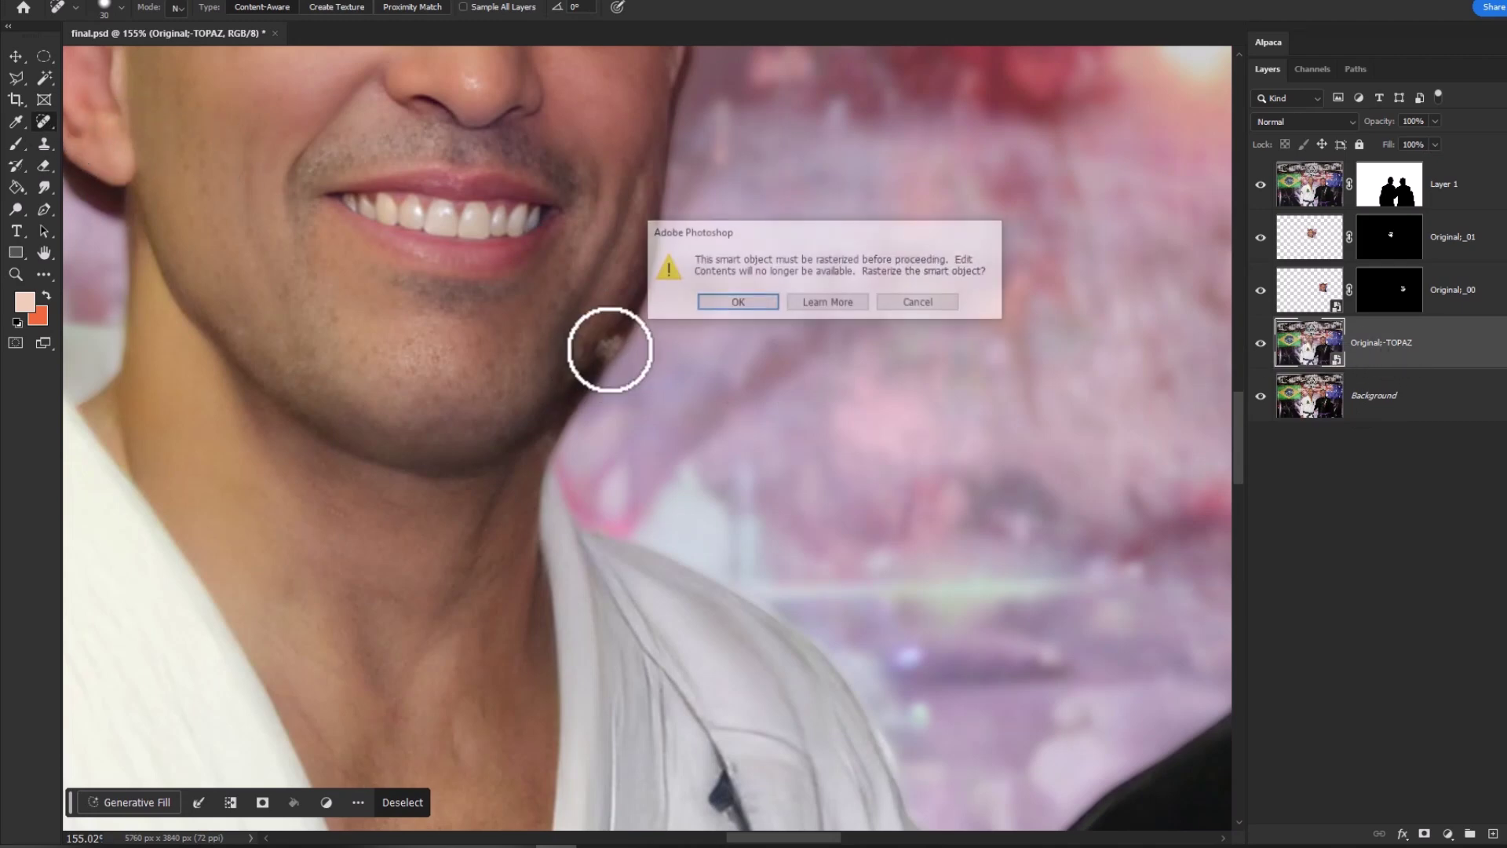
left_click(736, 304)
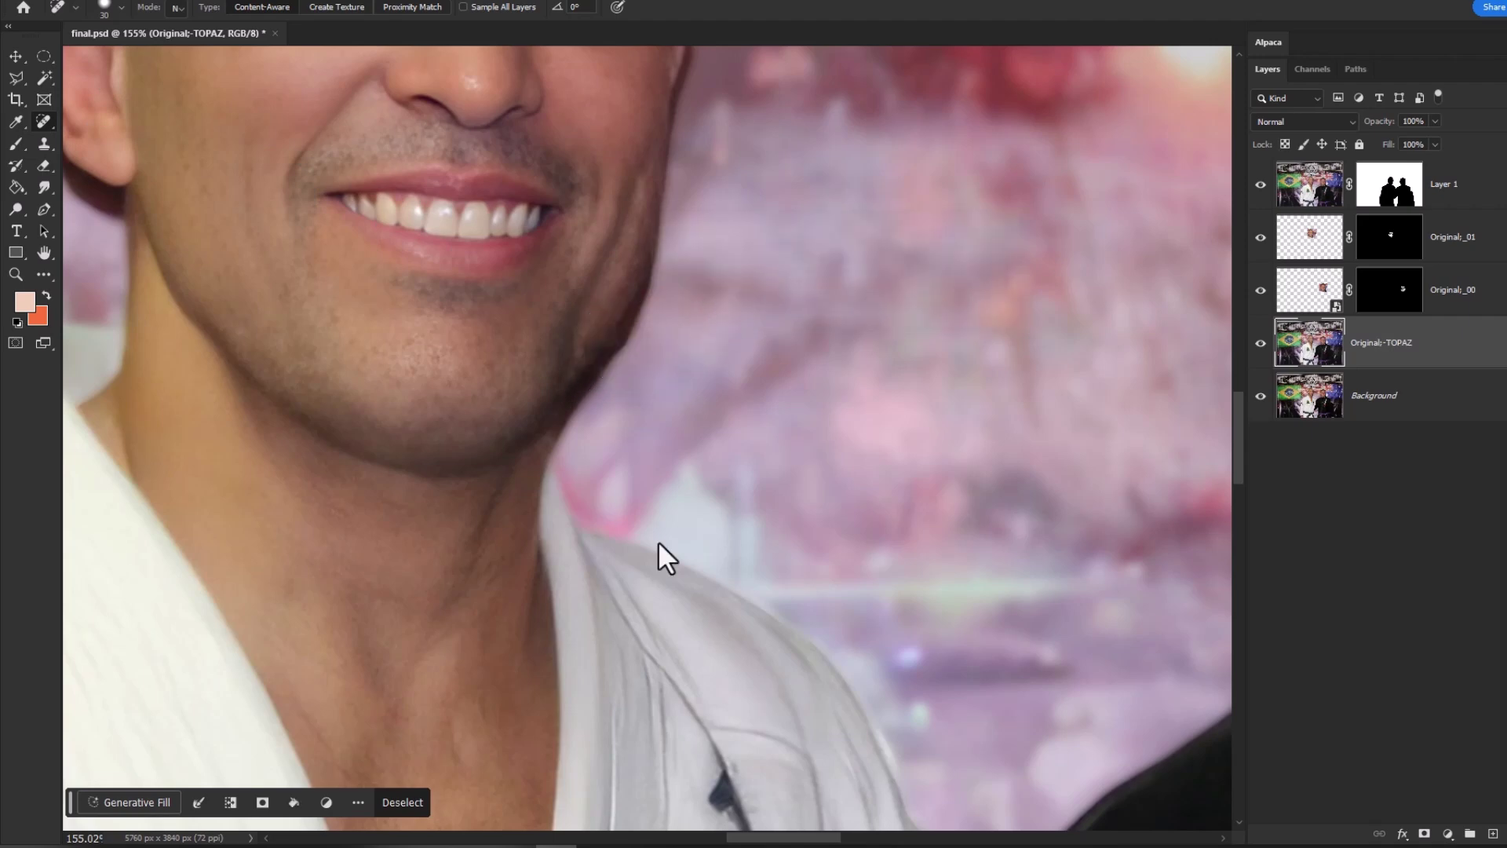
scroll(685, 393, "down", 5)
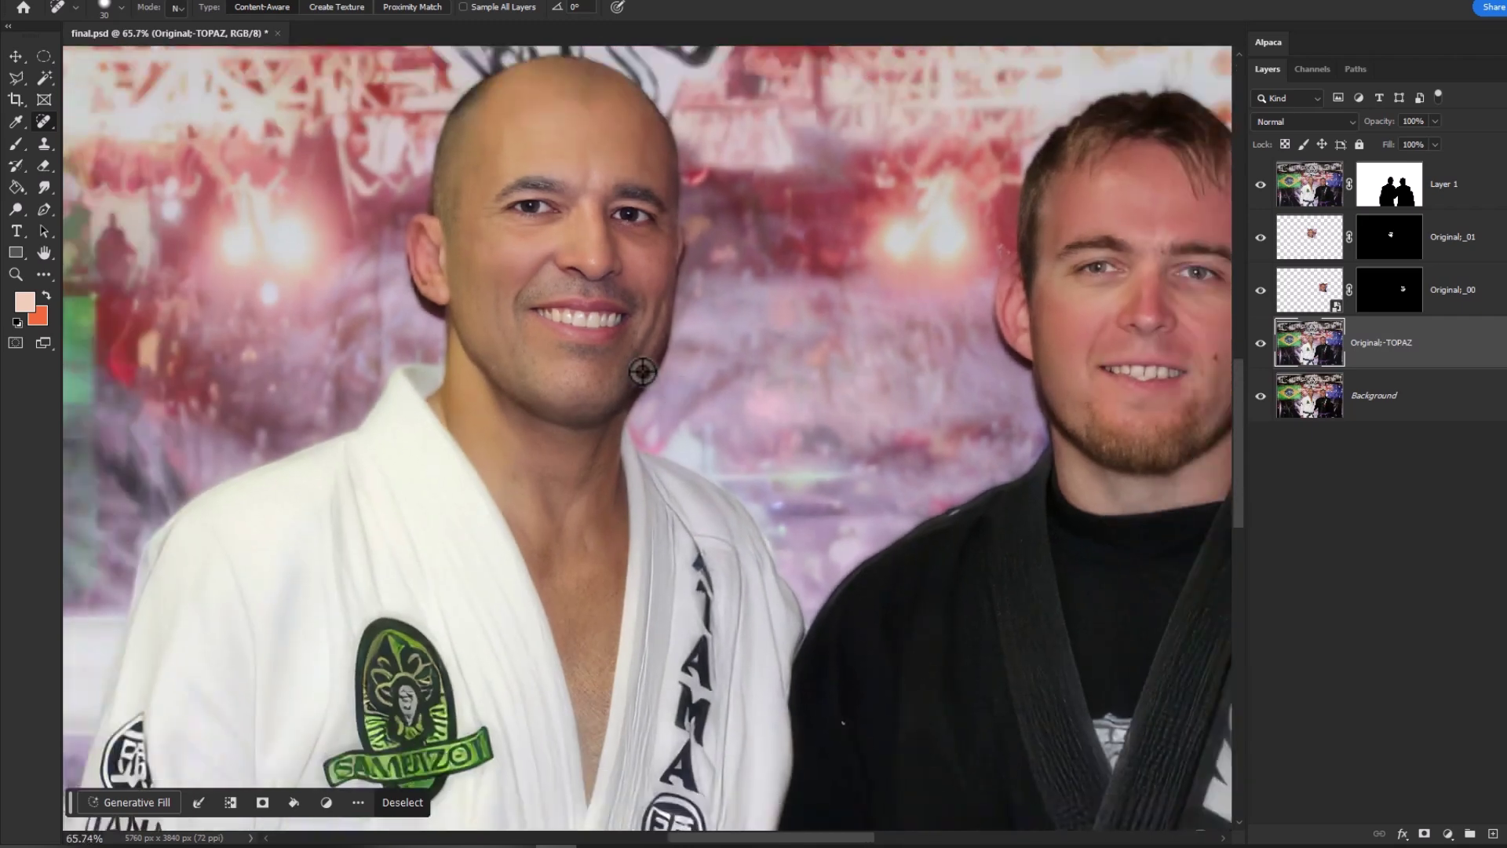